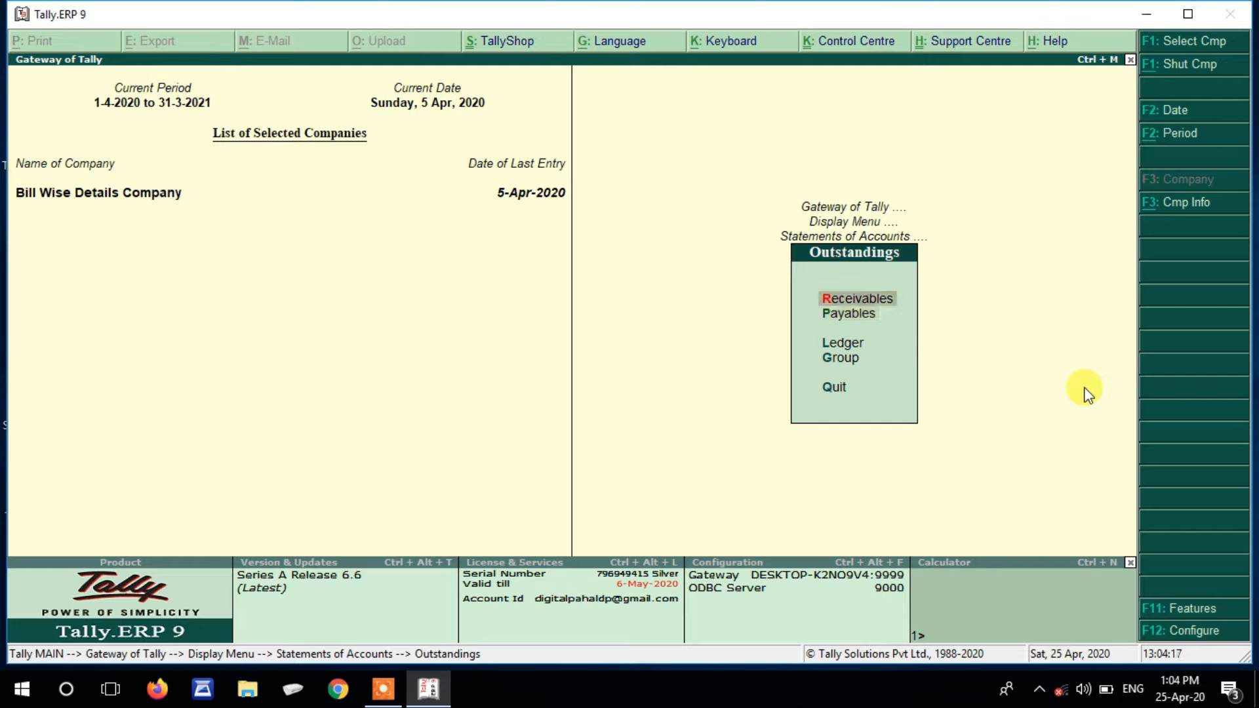
- Review the outstanding bills receivable report, then return to the Gateway of Tally
{"action": "key", "text": "Return"}
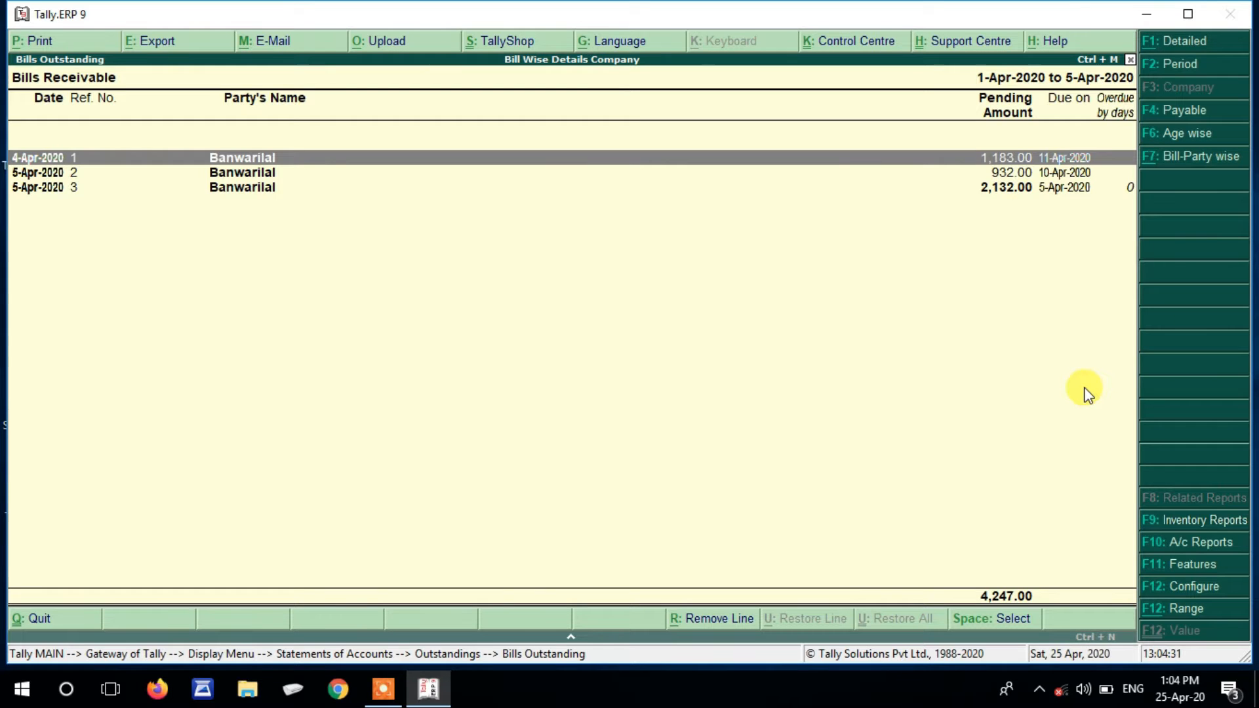
{"action": "key", "text": "Escape"}
{"action": "key", "text": "Escape"}
{"action": "key", "text": "Escape"}
{"action": "key", "text": "Escape"}
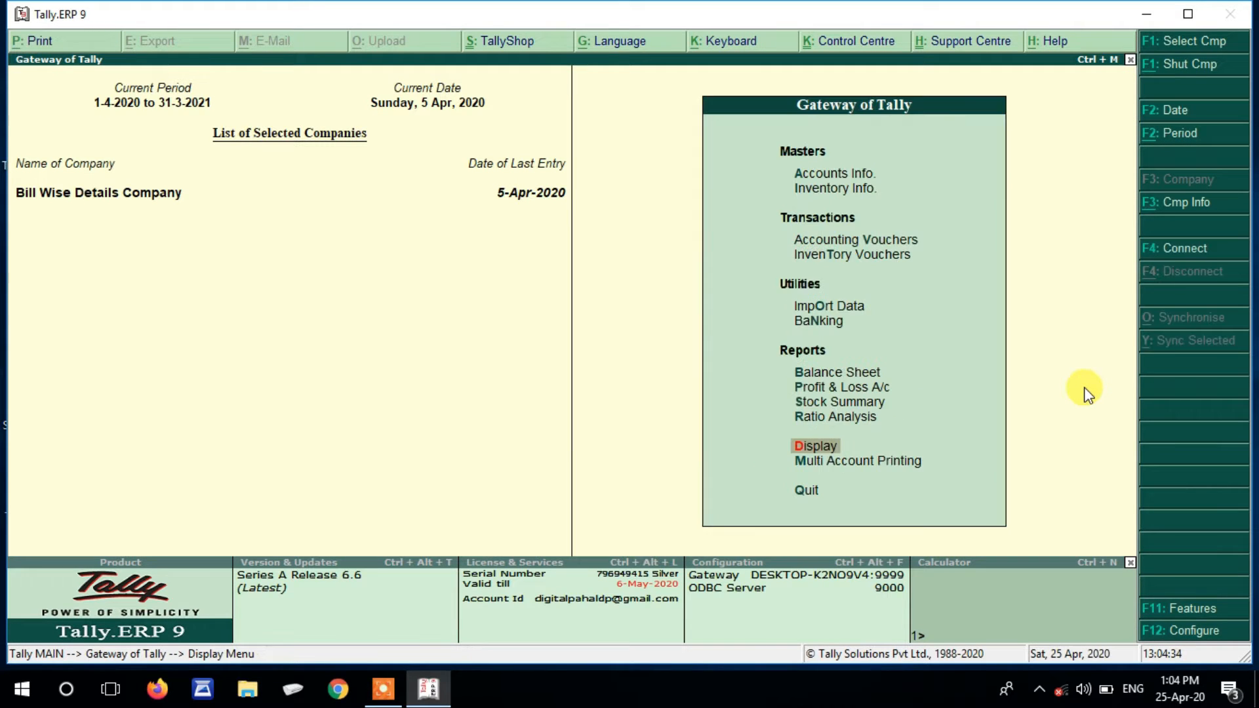
- Start a new payment voucher under Accounting Vouchers and set its date to 1-5 (1 May 2020)
{"action": "key", "text": "Up"}
{"action": "key", "text": "Up"}
{"action": "key", "text": "Up"}
{"action": "key", "text": "Up"}
{"action": "key", "text": "Up"}
{"action": "key", "text": "Up"}
{"action": "key", "text": "Up"}
{"action": "key", "text": "Up"}
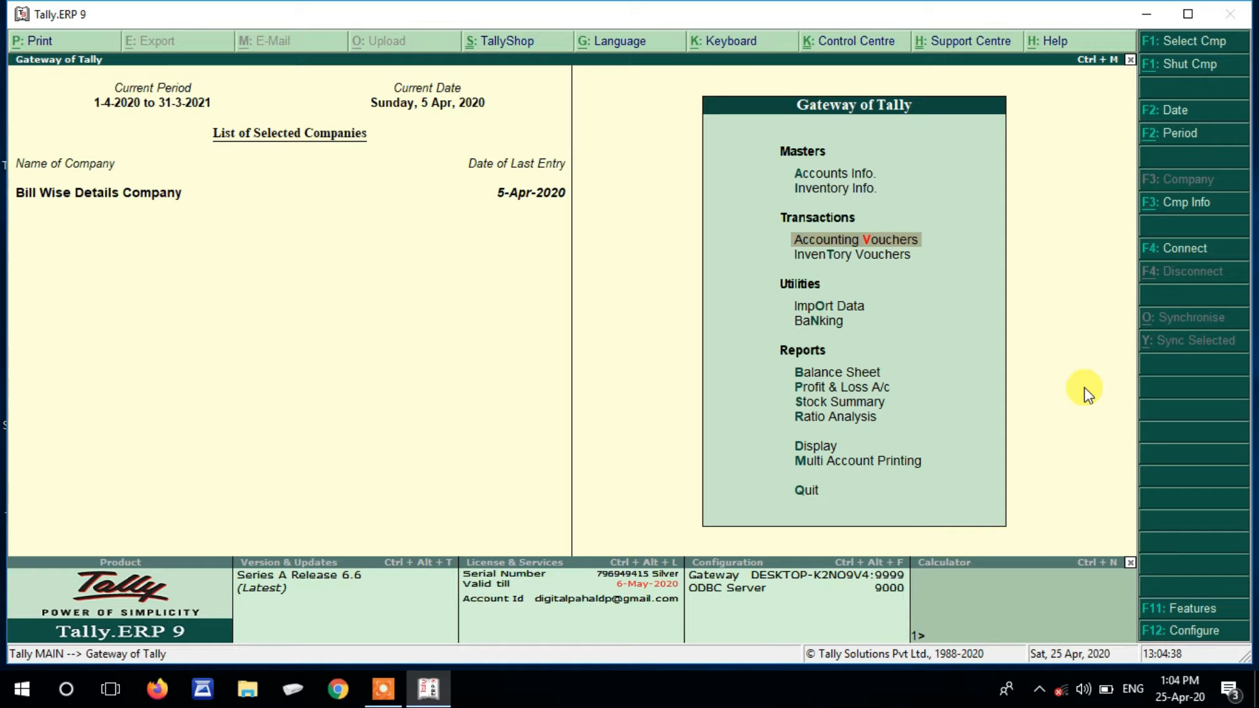
{"action": "key", "text": "Return"}
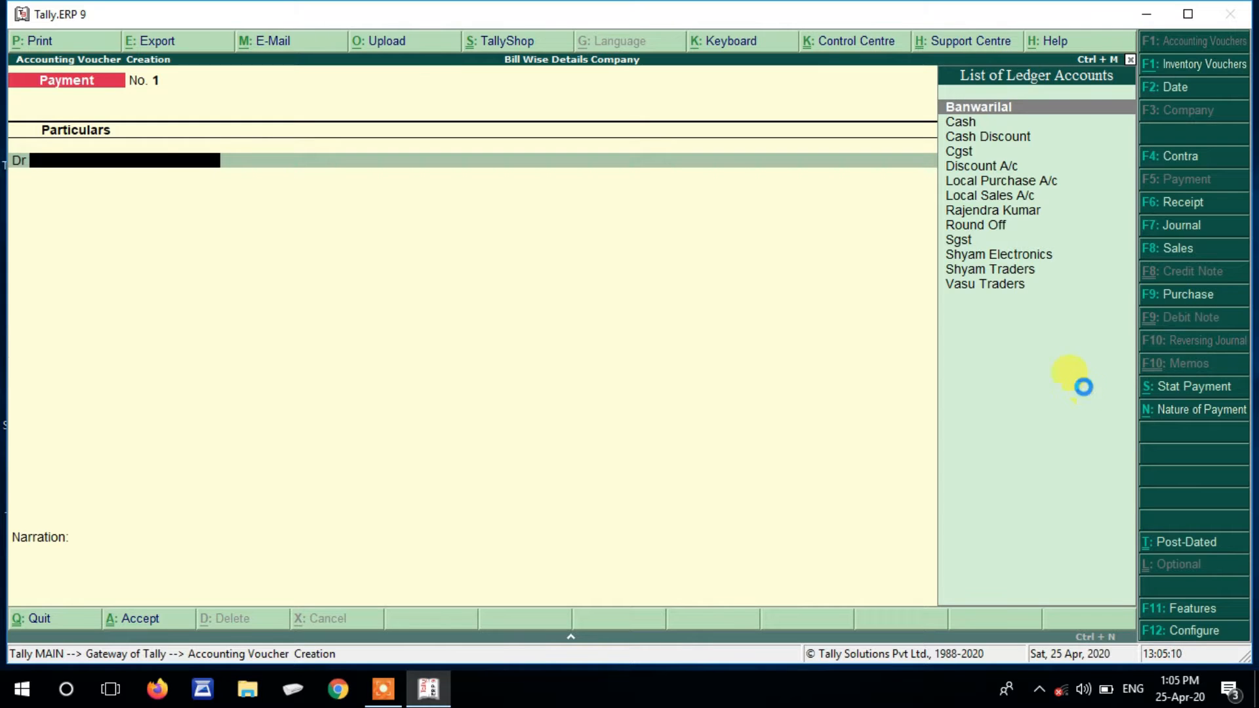
{"action": "key", "text": "F2"}
{"action": "type", "text": "1-5"}
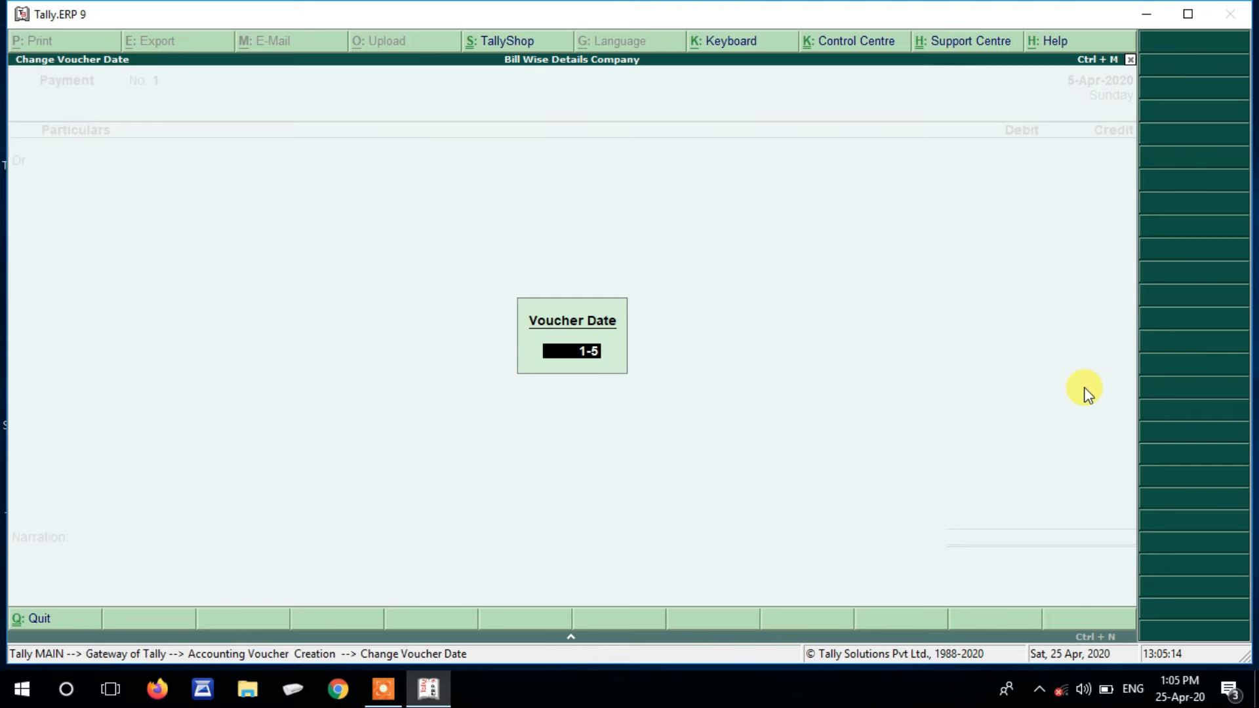
{"action": "key", "text": "Return"}
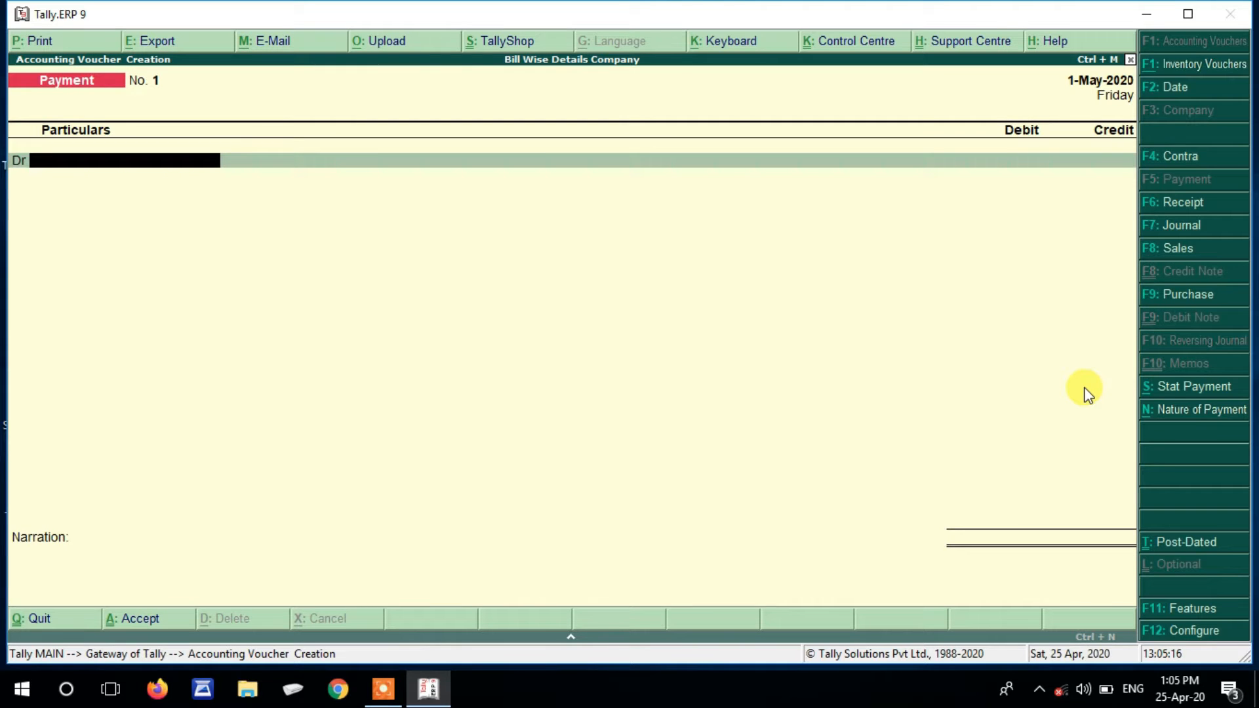
- Debit the supplier who has the pending bills 111 and 112 with 2000 in the payment voucher
{"action": "type", "text": "Ra"}
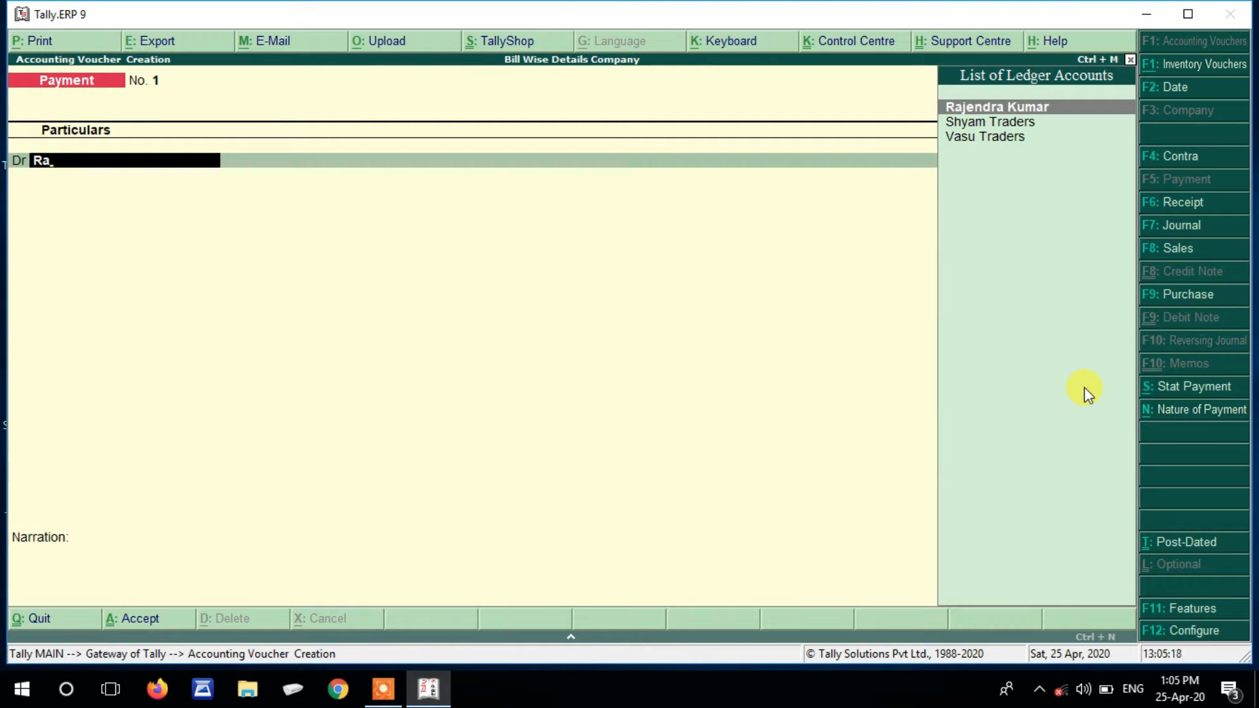
{"action": "key", "text": "Return"}
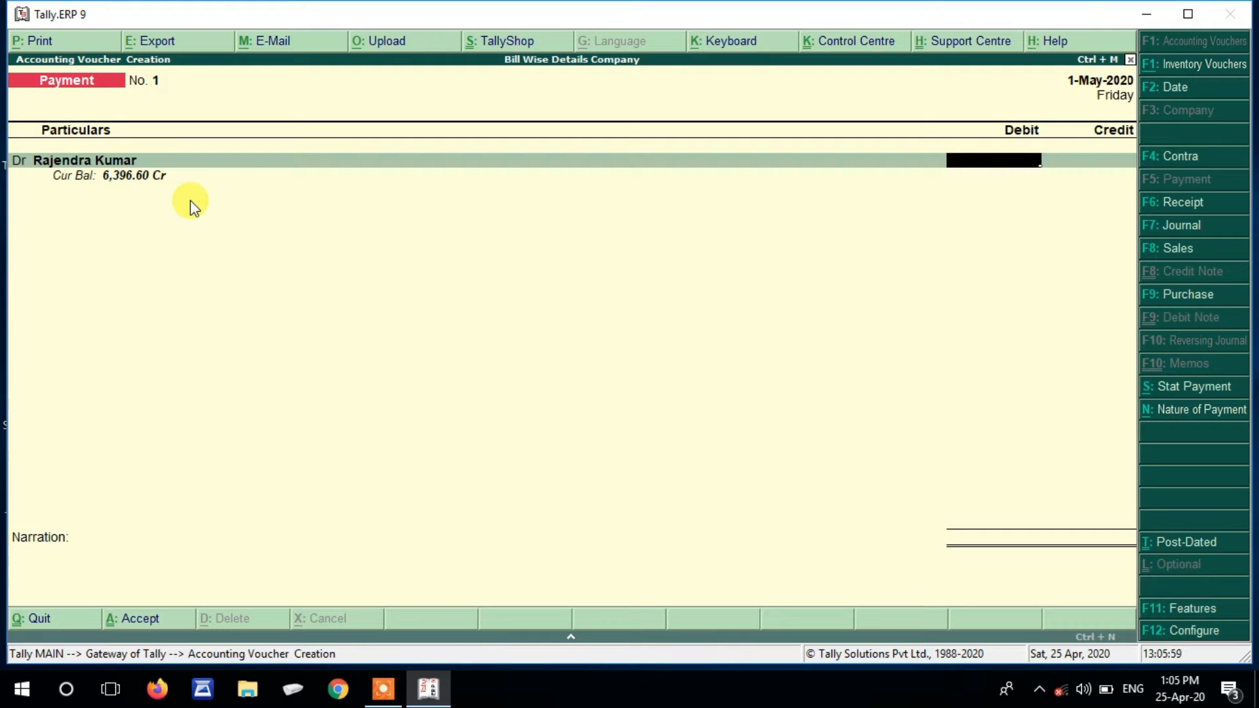
{"action": "type", "text": "2000"}
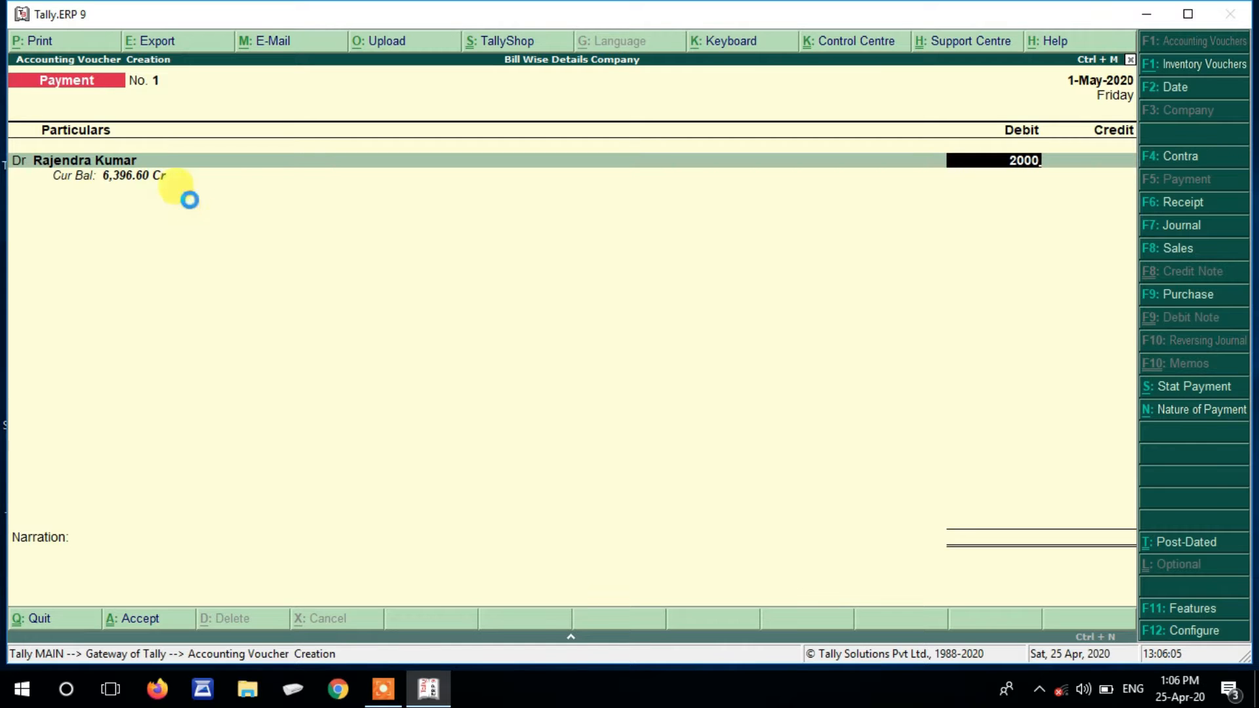
{"action": "key", "text": "Return"}
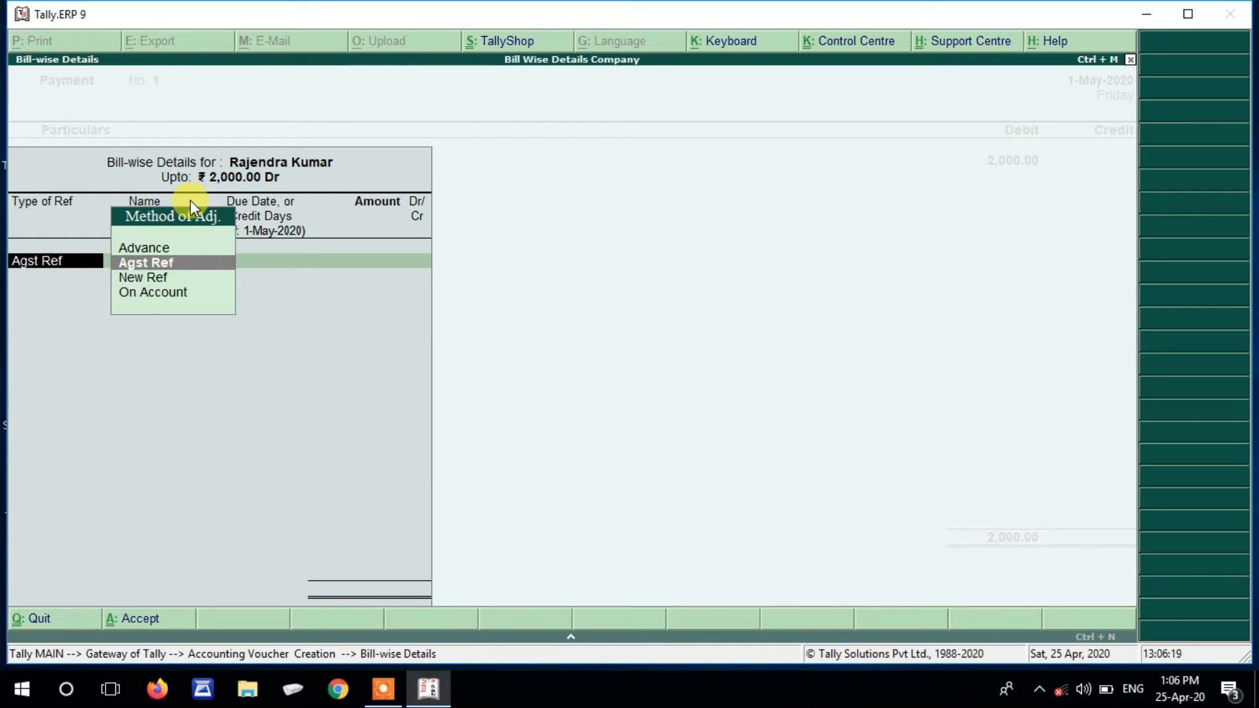
- Allocate the full 2,000.00 debit as Agst Ref to pending bill 111 in the bill-wise details
{"action": "key", "text": "Return"}
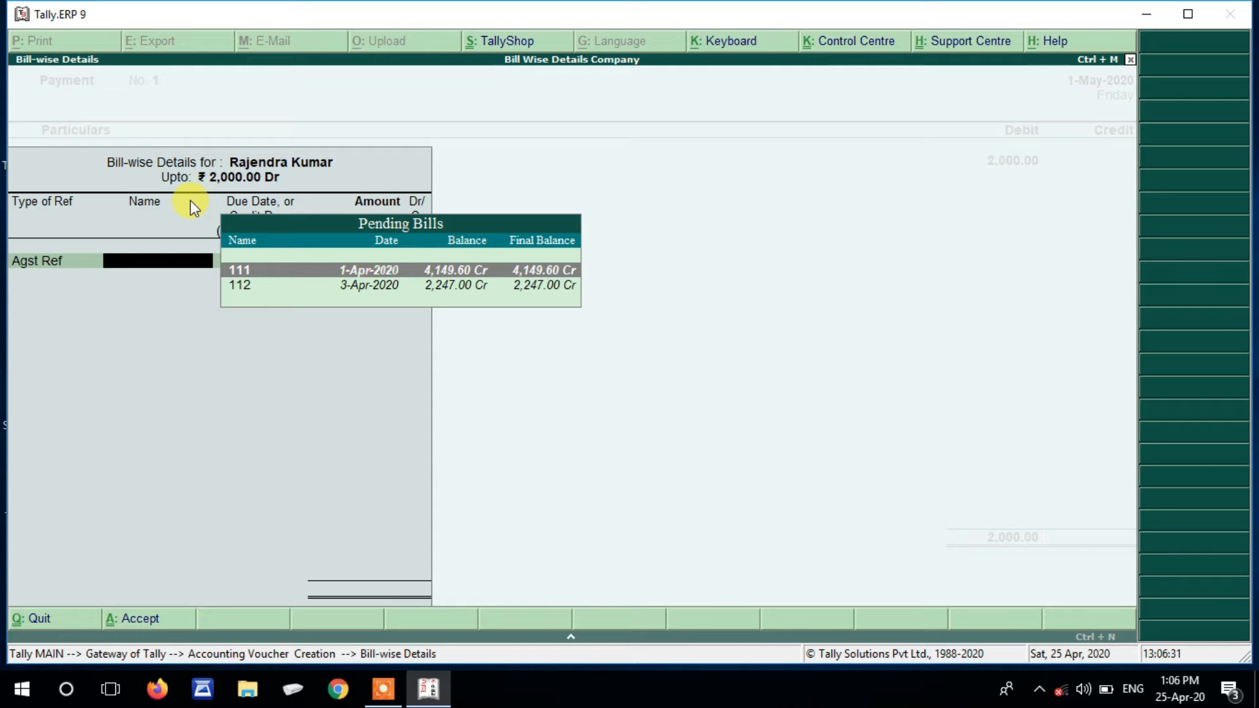
{"action": "key", "text": "Return"}
{"action": "key", "text": "Return"}
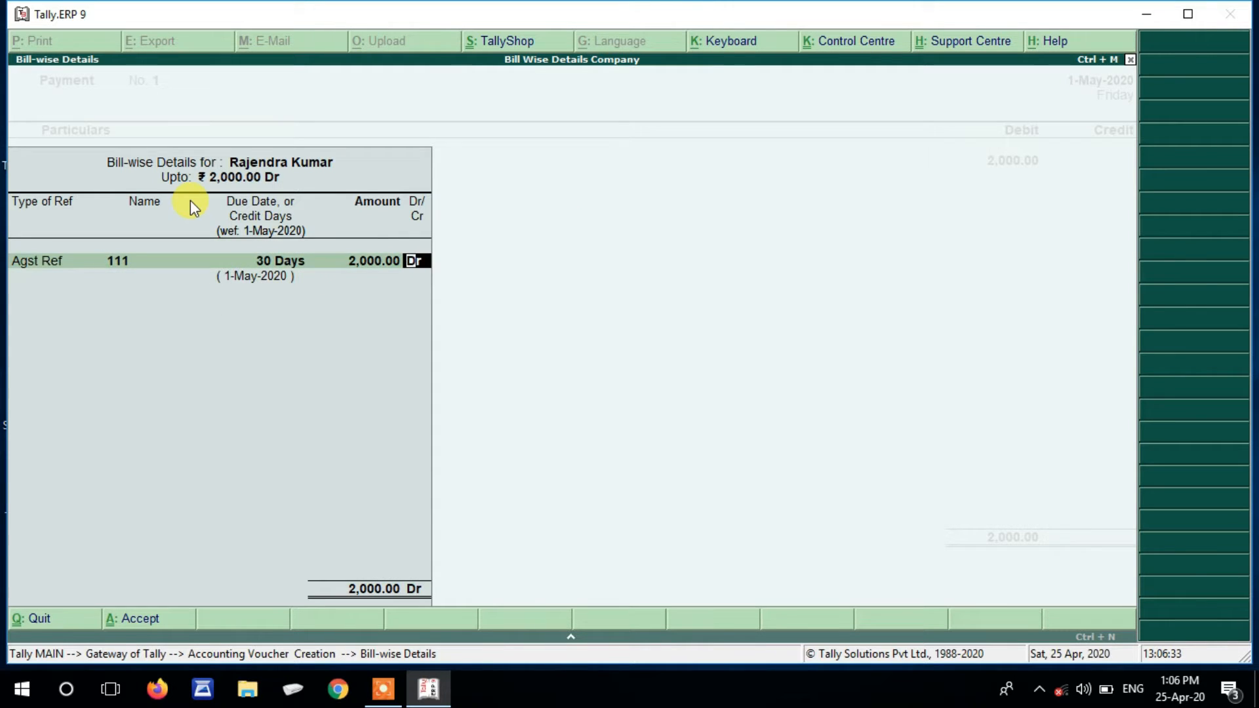
{"action": "key", "text": "Return"}
{"action": "key", "text": "Return"}
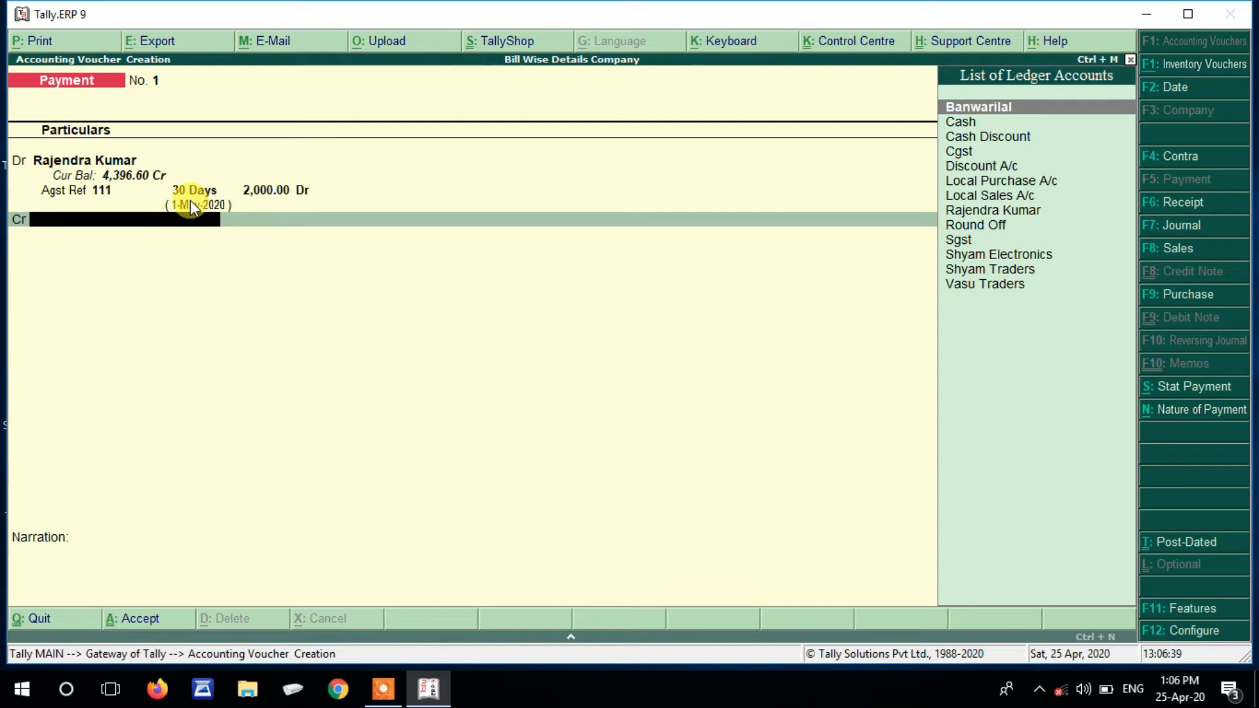
- Credit Cash with 2,000.00, accept the payment voucher and return to the Gateway of Tally
{"action": "type", "text": "Cash"}
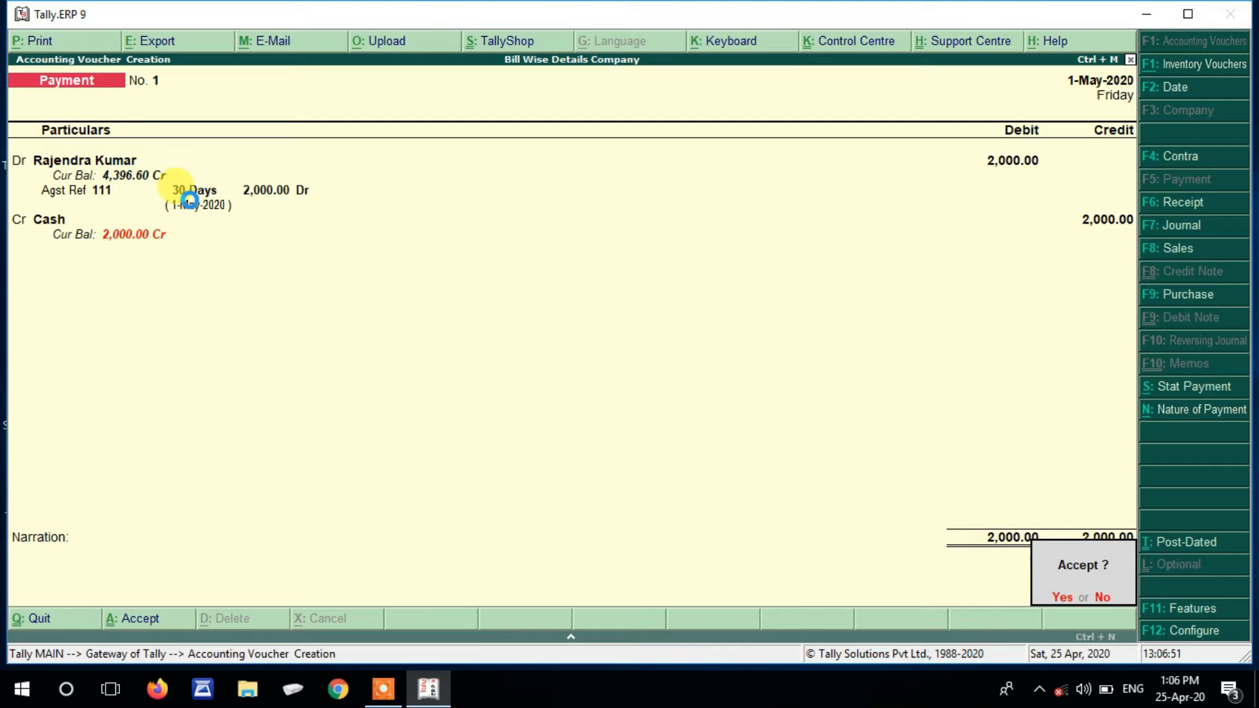
{"action": "key", "text": "Return"}
{"action": "key", "text": "Escape"}
{"action": "key", "text": "Return"}
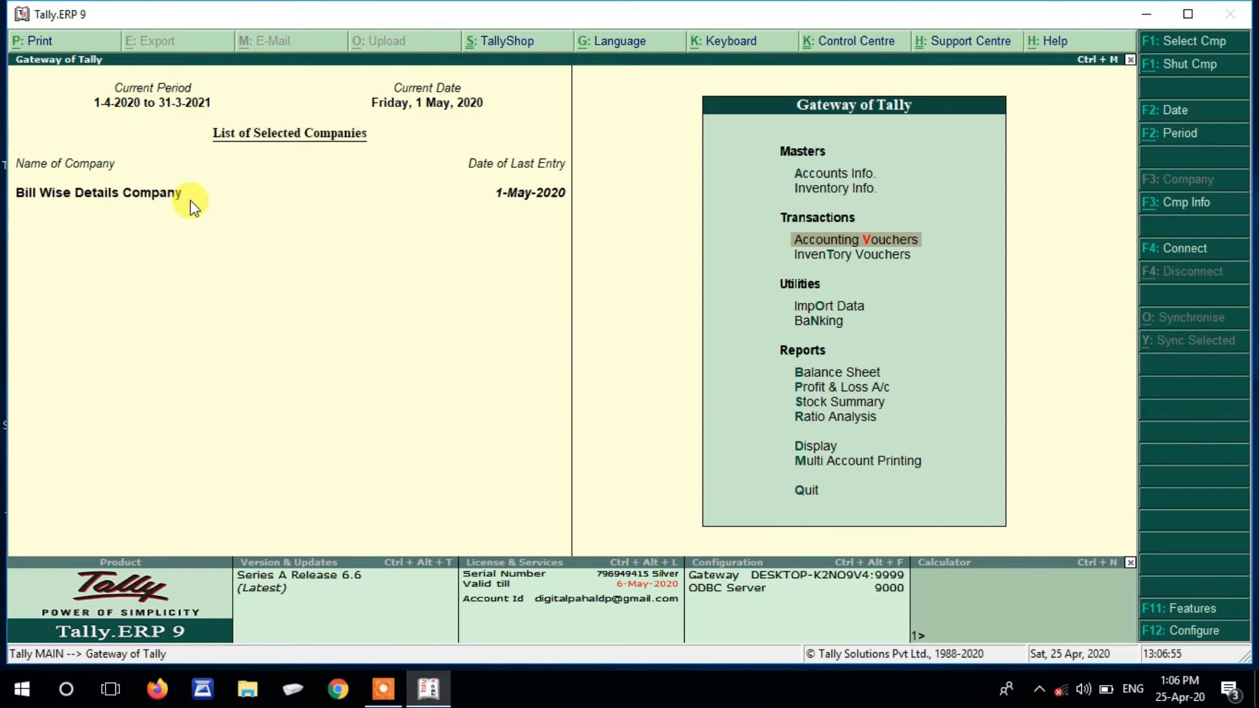
- Display the outstanding bills payable report under Statements of Accounts in detailed format
{"action": "key", "text": "d"}
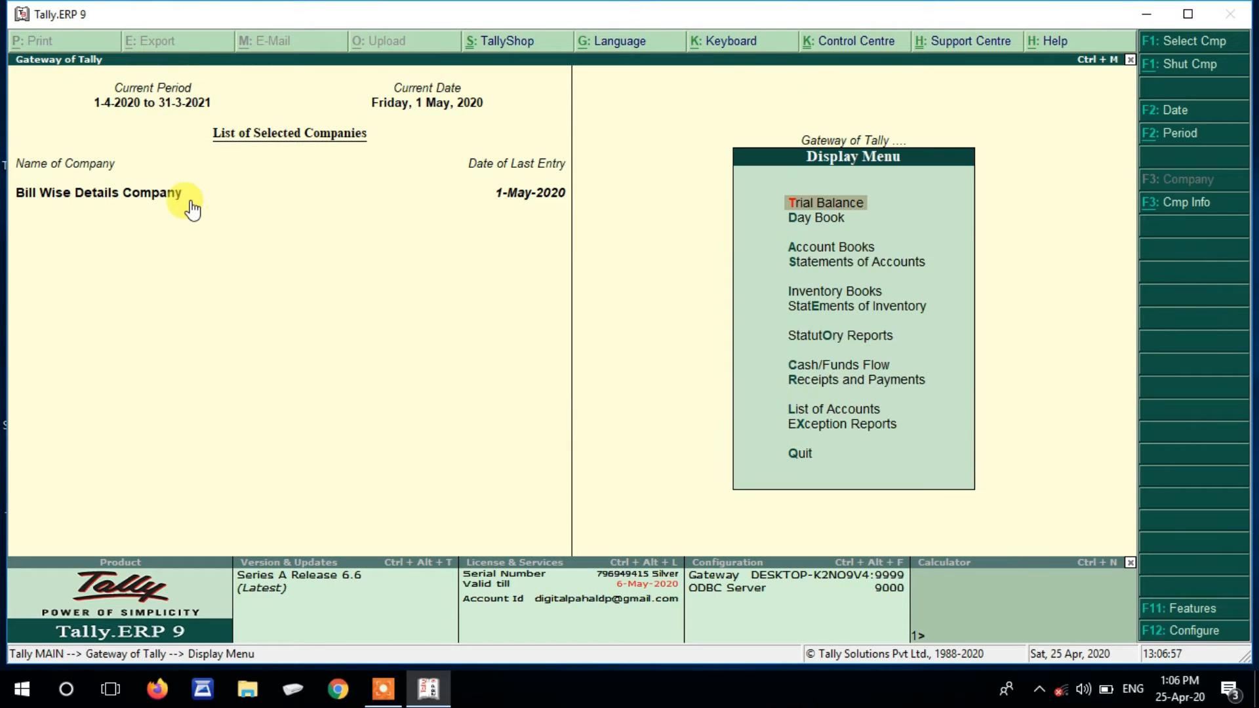
{"action": "key", "text": "s"}
{"action": "key", "text": "o"}
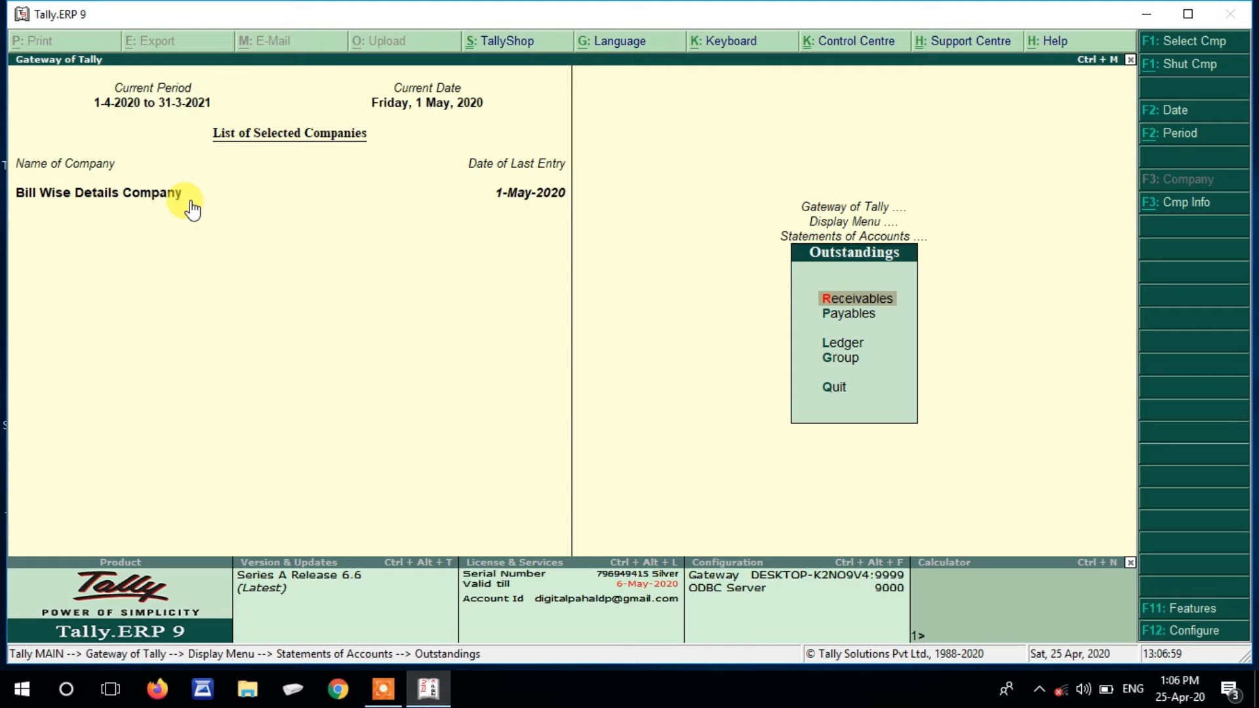
{"action": "key", "text": "Down"}
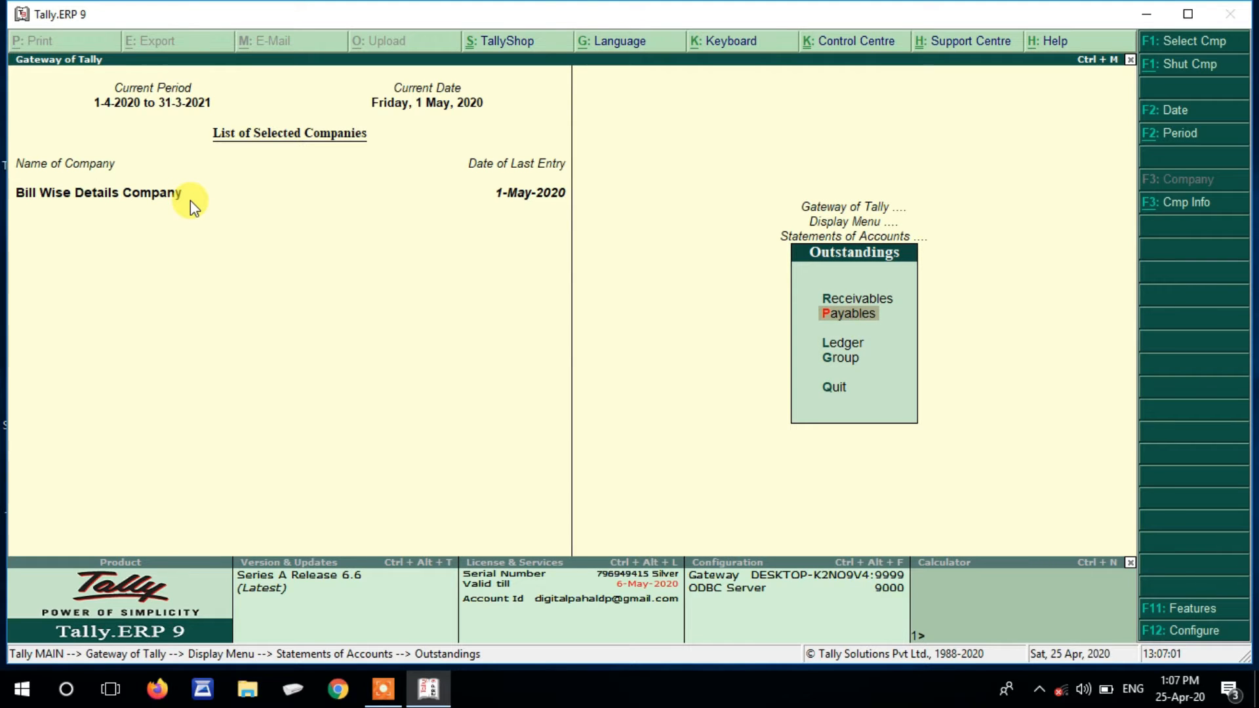
{"action": "key", "text": "Return"}
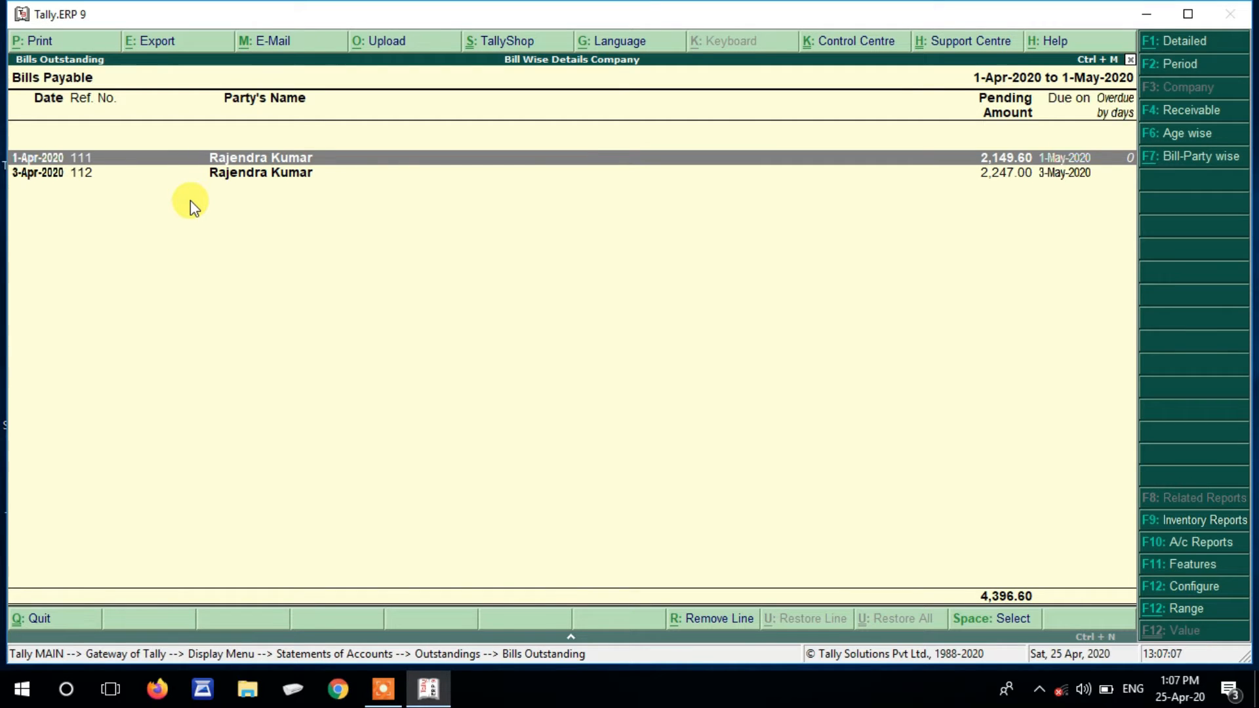
{"action": "key", "text": "alt+F1"}
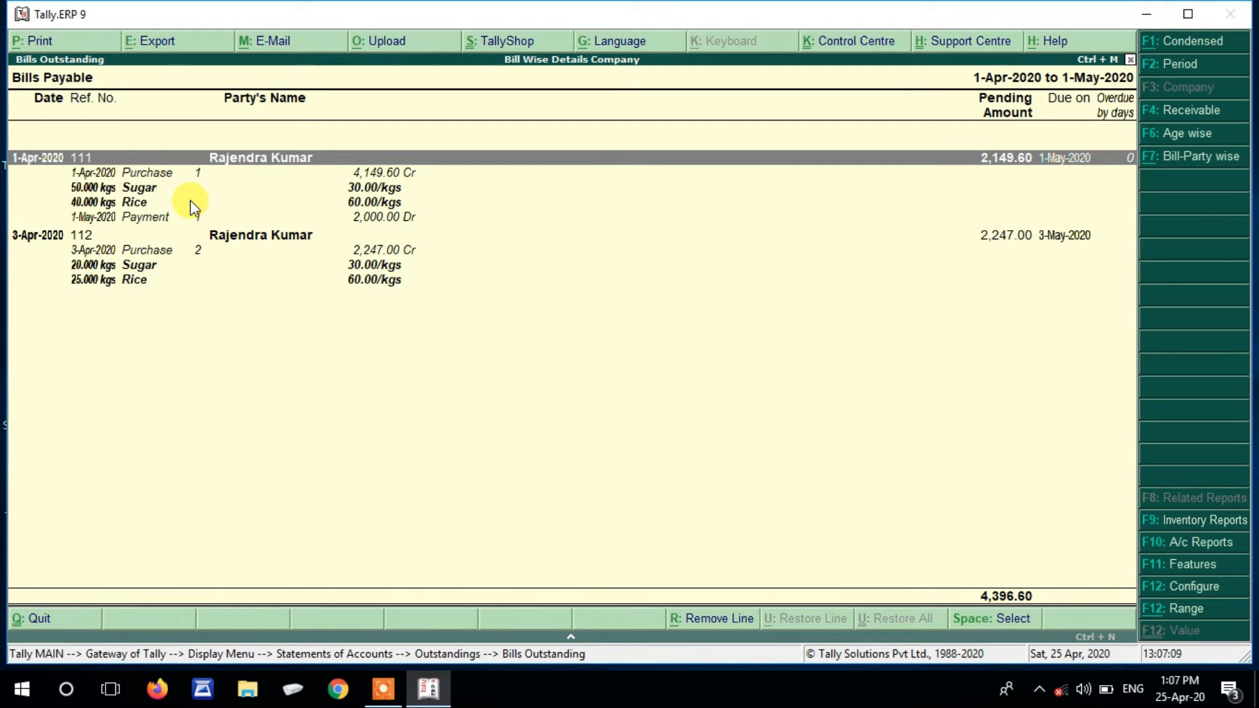
- Examine the purchase, item and payment lines under bill 111, then return to the Gateway of Tally
{"action": "key", "text": "Down"}
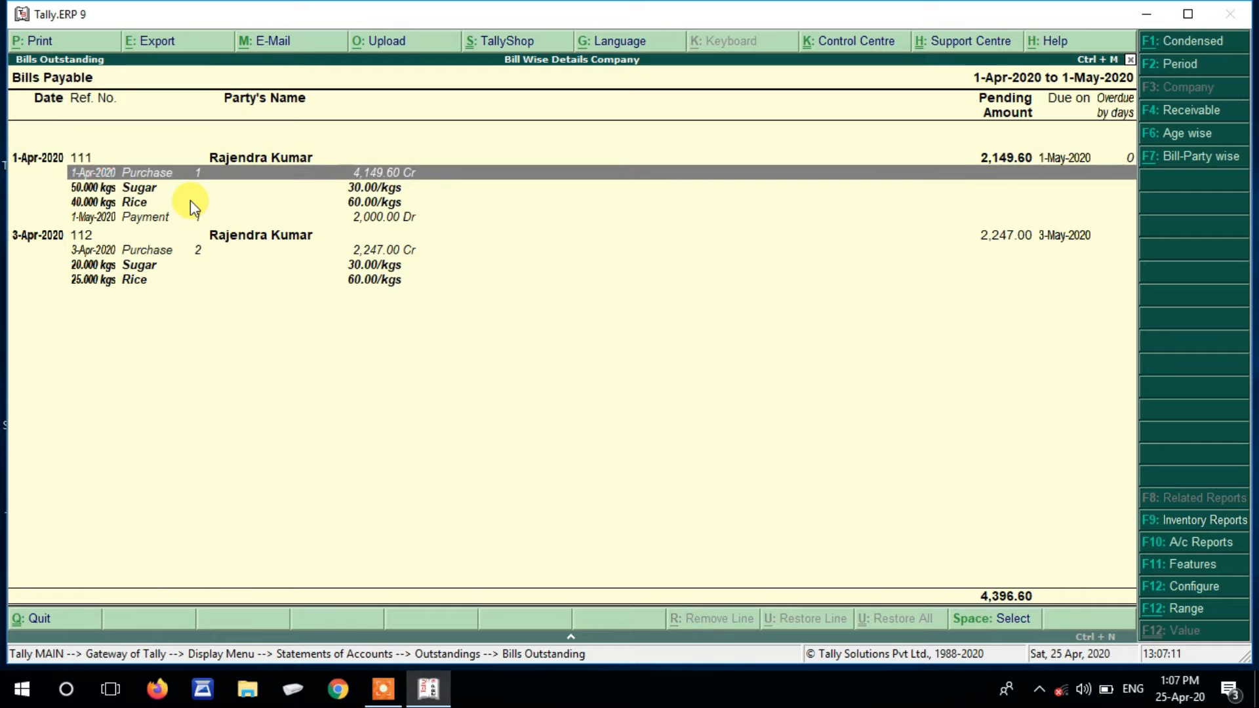
{"action": "key", "text": "Down"}
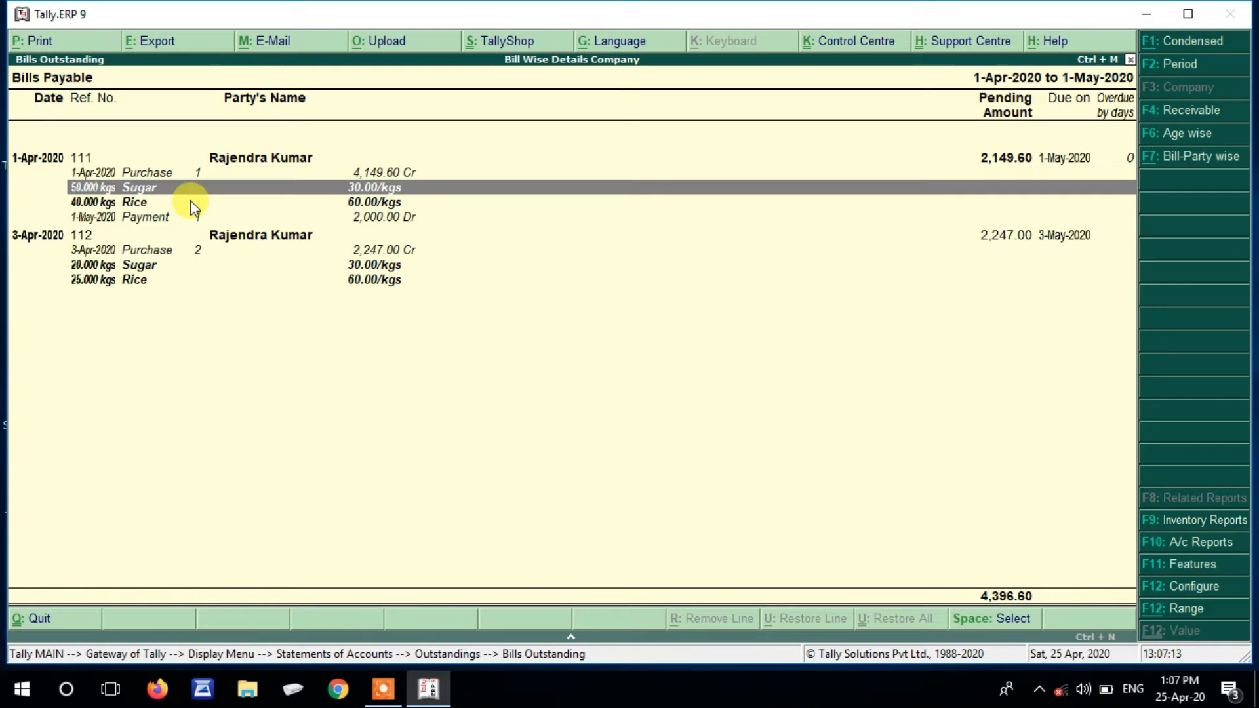
{"action": "key", "text": "Down"}
{"action": "key", "text": "Down"}
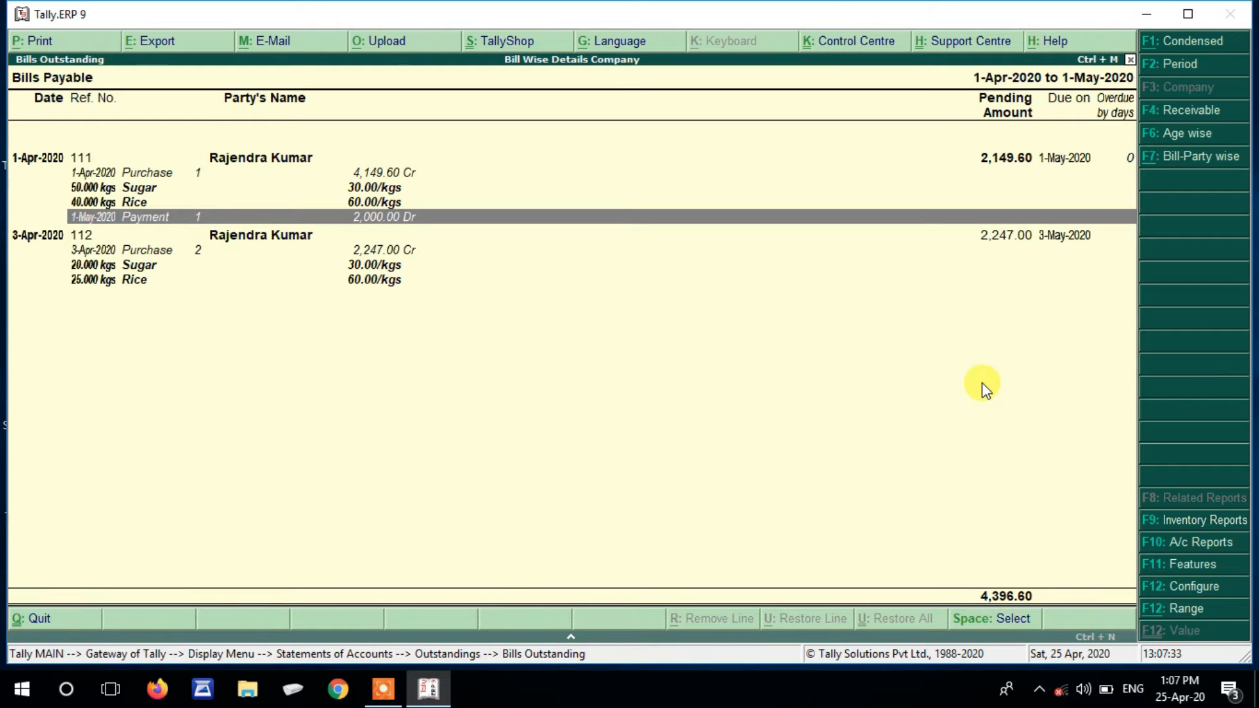
{"action": "key", "text": "Escape"}
{"action": "key", "text": "Escape"}
{"action": "key", "text": "Escape"}
{"action": "key", "text": "Escape"}
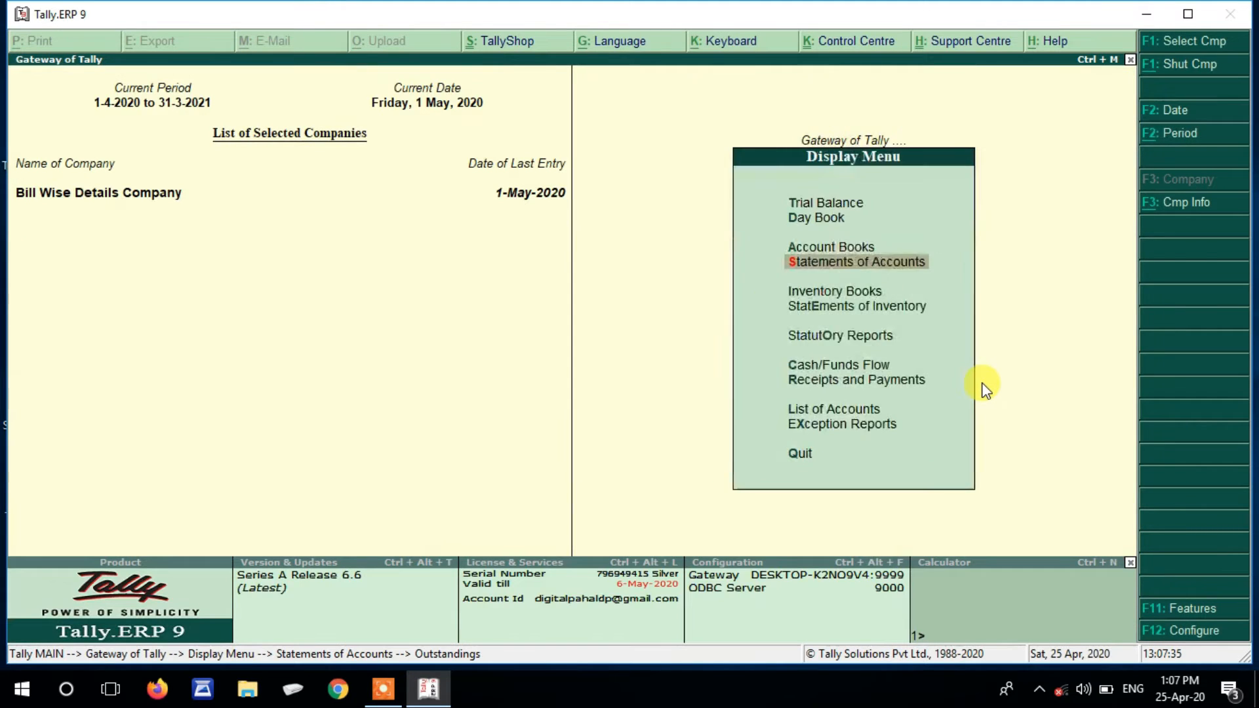
{"action": "key", "text": "Escape"}
{"action": "key", "text": "Escape"}
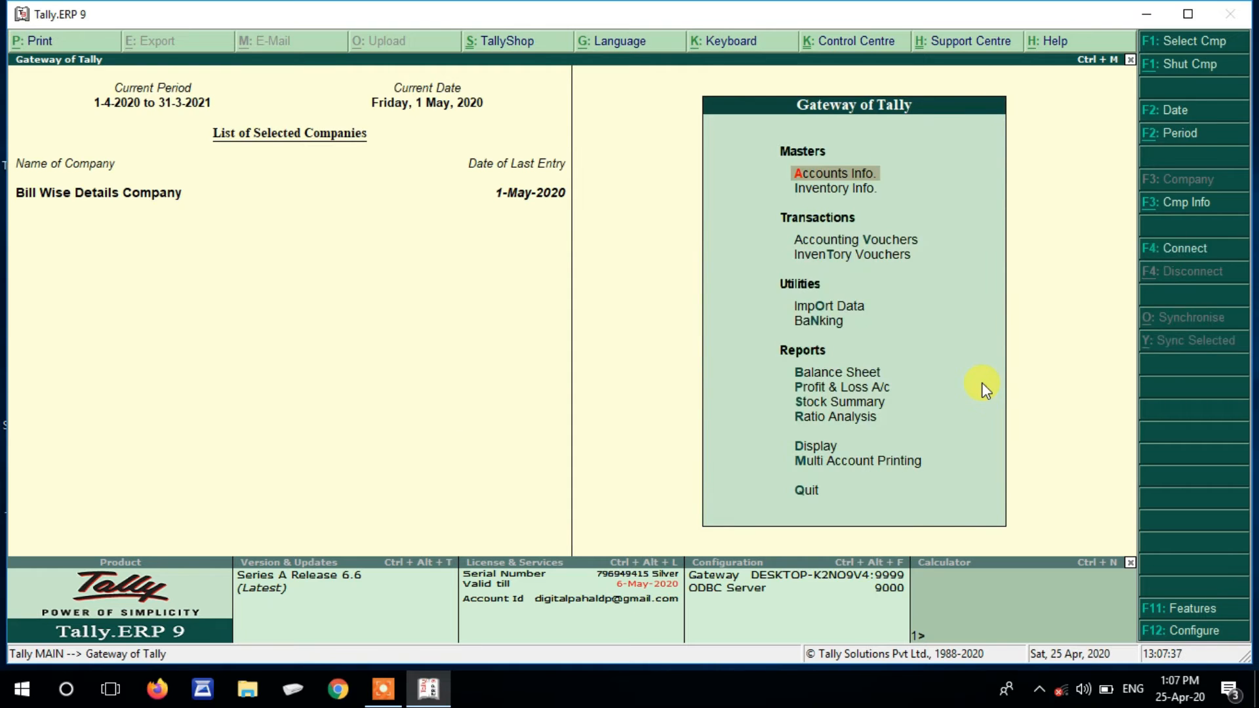
- Start another payment voucher and debit the same supplier's ledger with 4396.6
{"action": "key", "text": "v"}
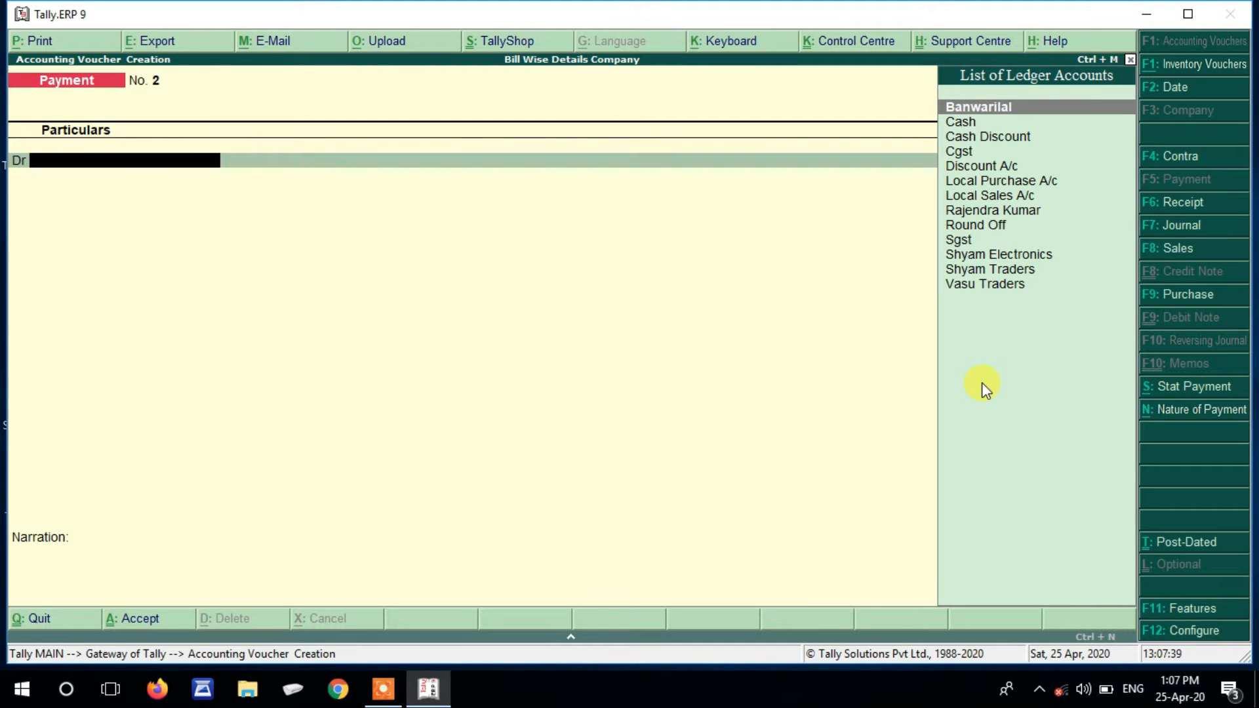
{"action": "key", "text": "Down"}
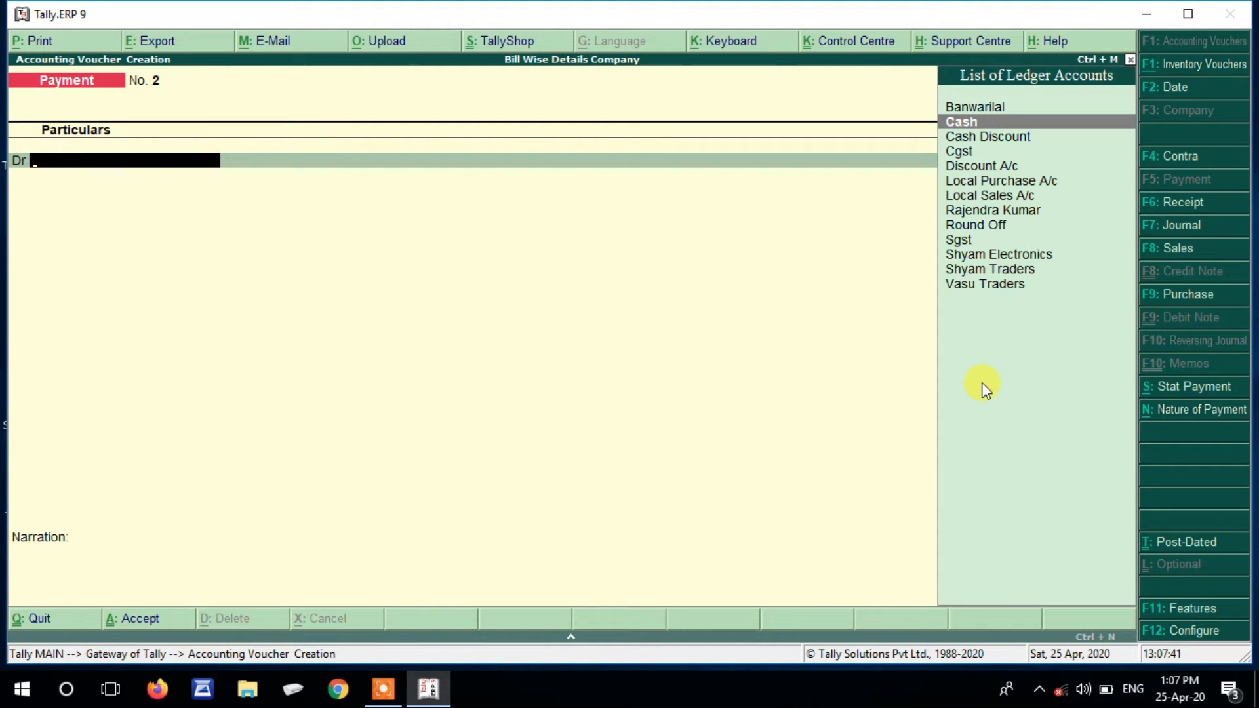
{"action": "key", "text": "Down"}
{"action": "key", "text": "Down"}
{"action": "key", "text": "Down"}
{"action": "key", "text": "Down"}
{"action": "key", "text": "Down"}
{"action": "key", "text": "Down"}
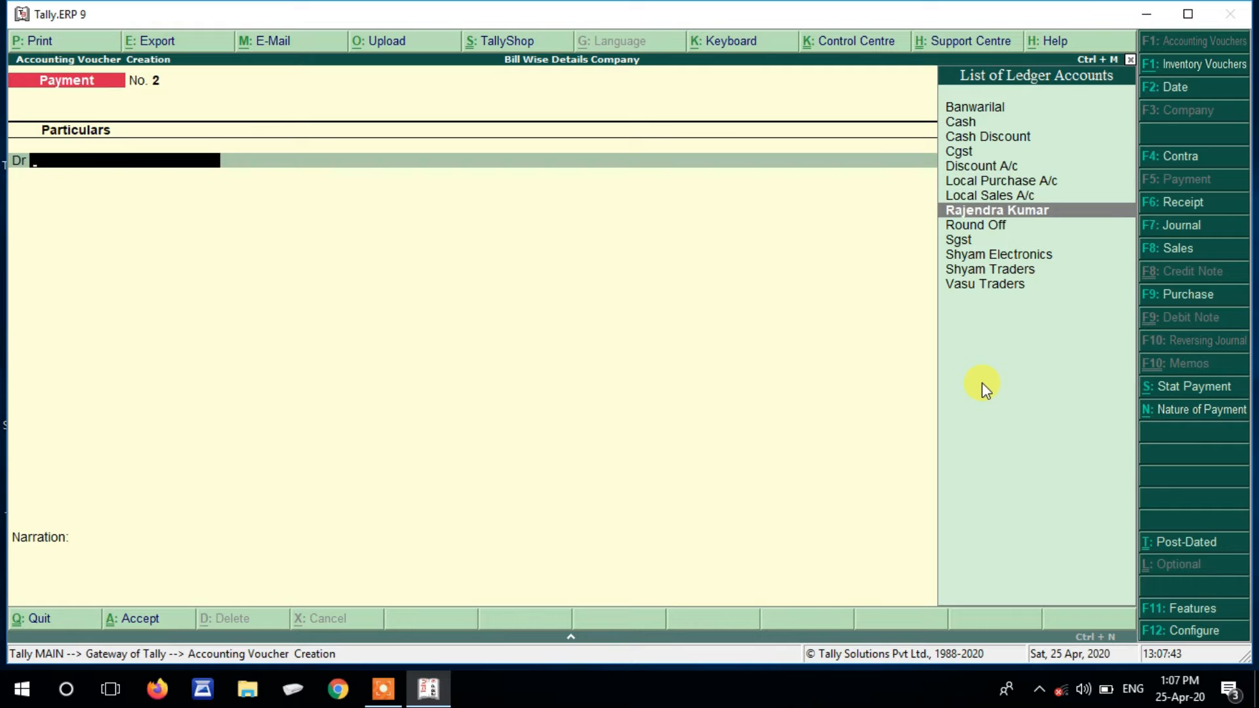
{"action": "key", "text": "Return"}
{"action": "type", "text": "43"}
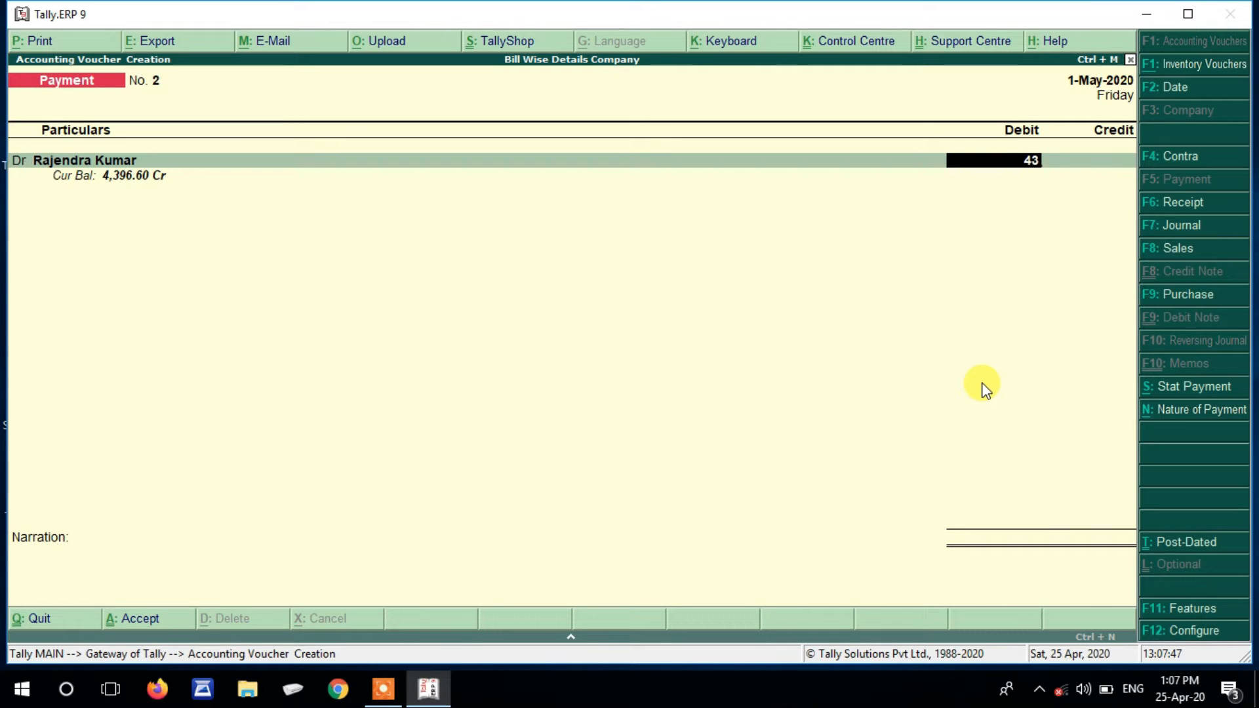
{"action": "type", "text": "96.6"}
{"action": "key", "text": "Return"}
- Allocate the debit as Agst Ref to both pending bills, 2,149.60 to bill 111 and 2,247.00 to bill 112
{"action": "key", "text": "Return"}
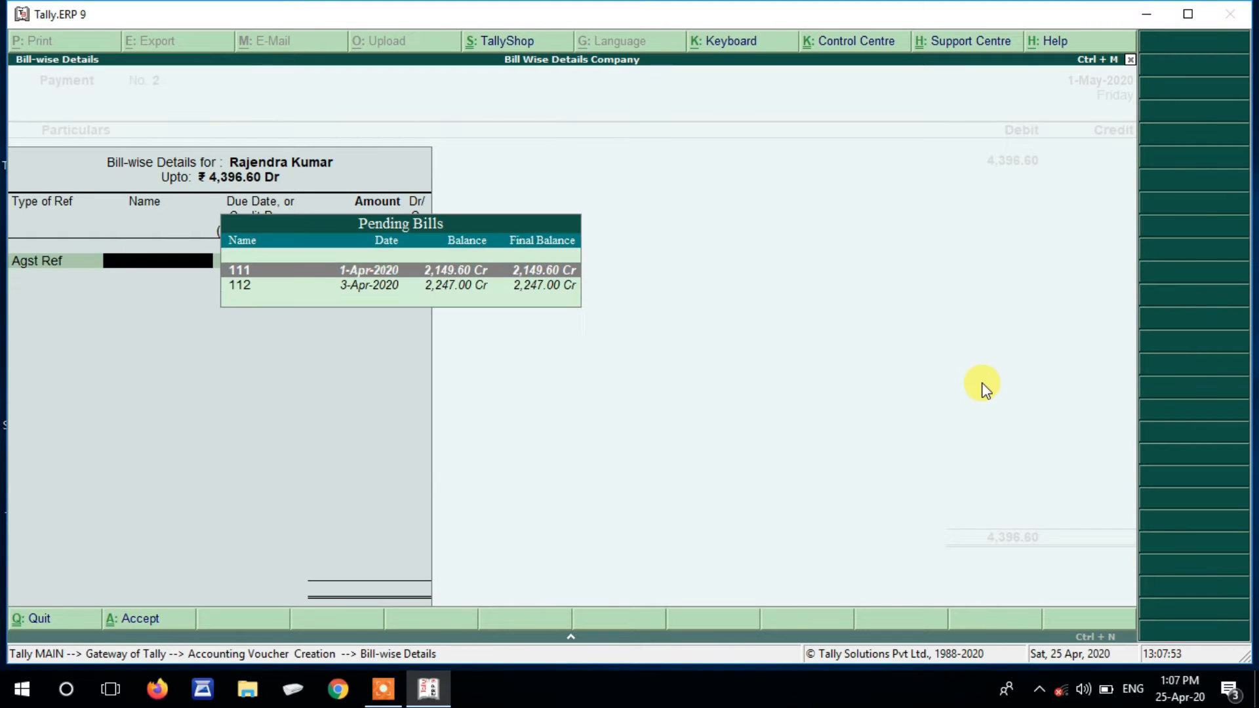
{"action": "key", "text": "Return"}
{"action": "key", "text": "Return"}
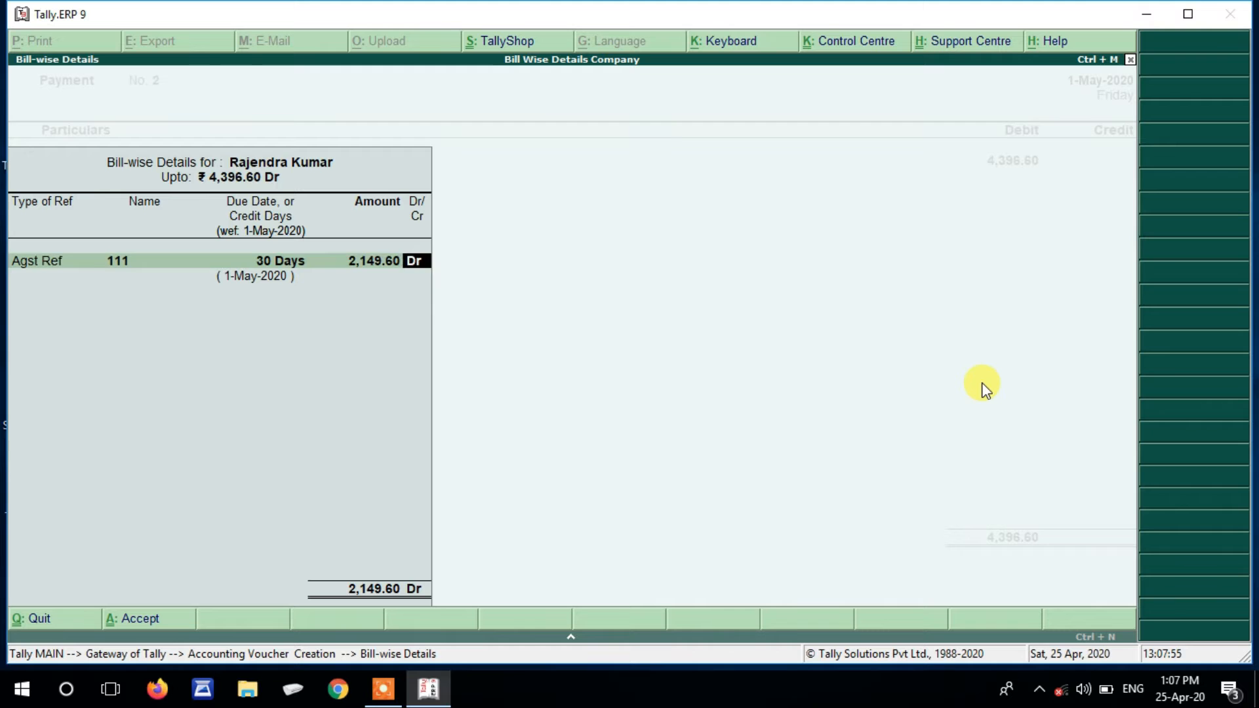
{"action": "key", "text": "Return"}
{"action": "key", "text": "Return"}
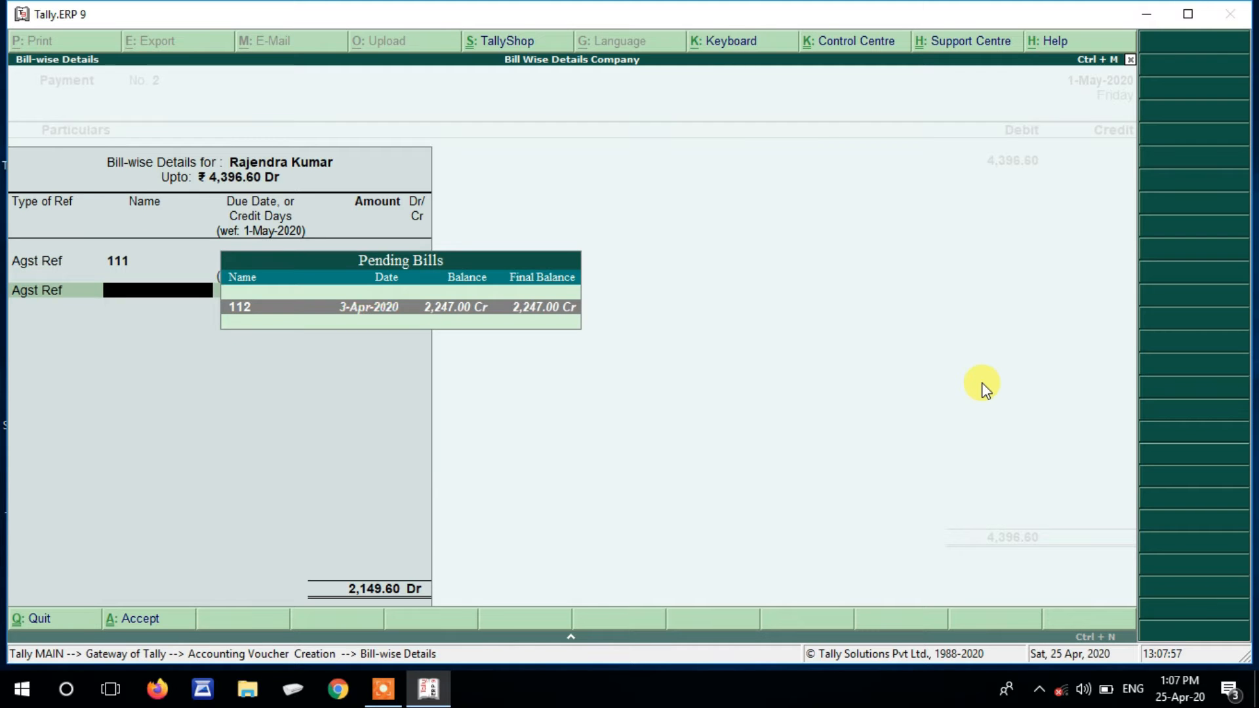
{"action": "key", "text": "Return"}
{"action": "key", "text": "Return"}
{"action": "key", "text": "Return"}
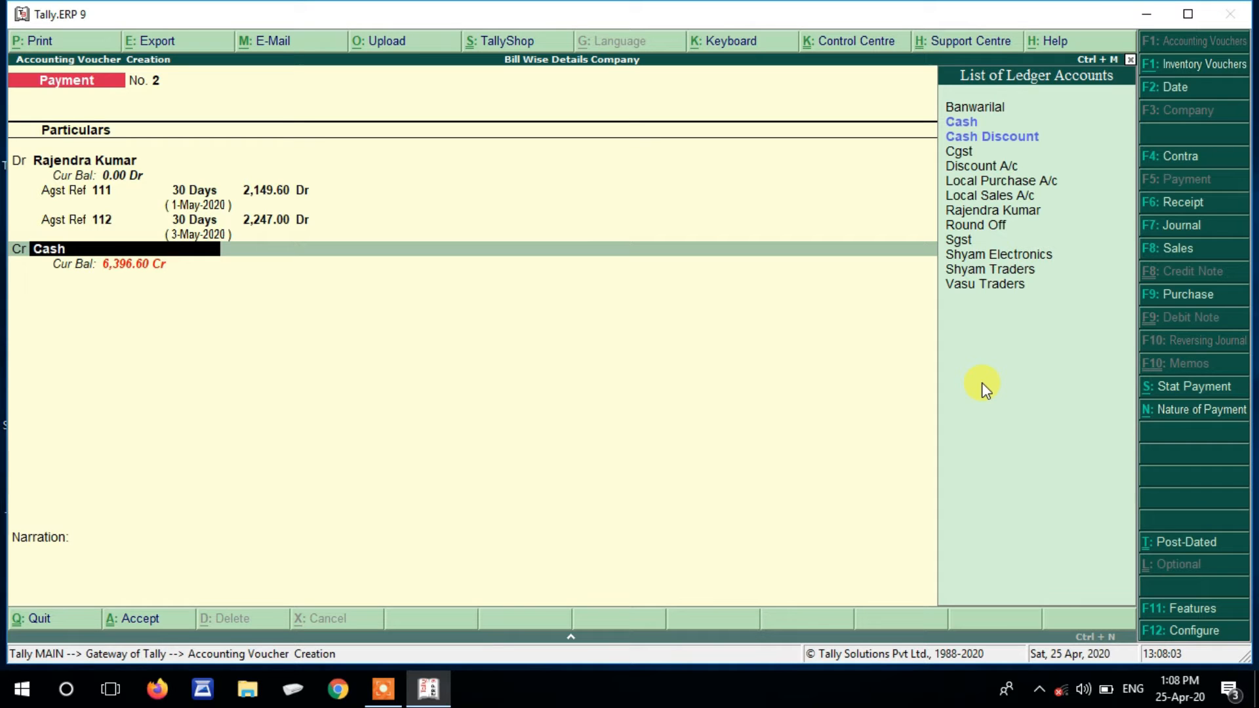
- Create a ledger named Bank A/c under the Bank Accounts group from within the payment voucher
{"action": "key", "text": "alt+c"}
{"action": "type", "text": "Bank"}
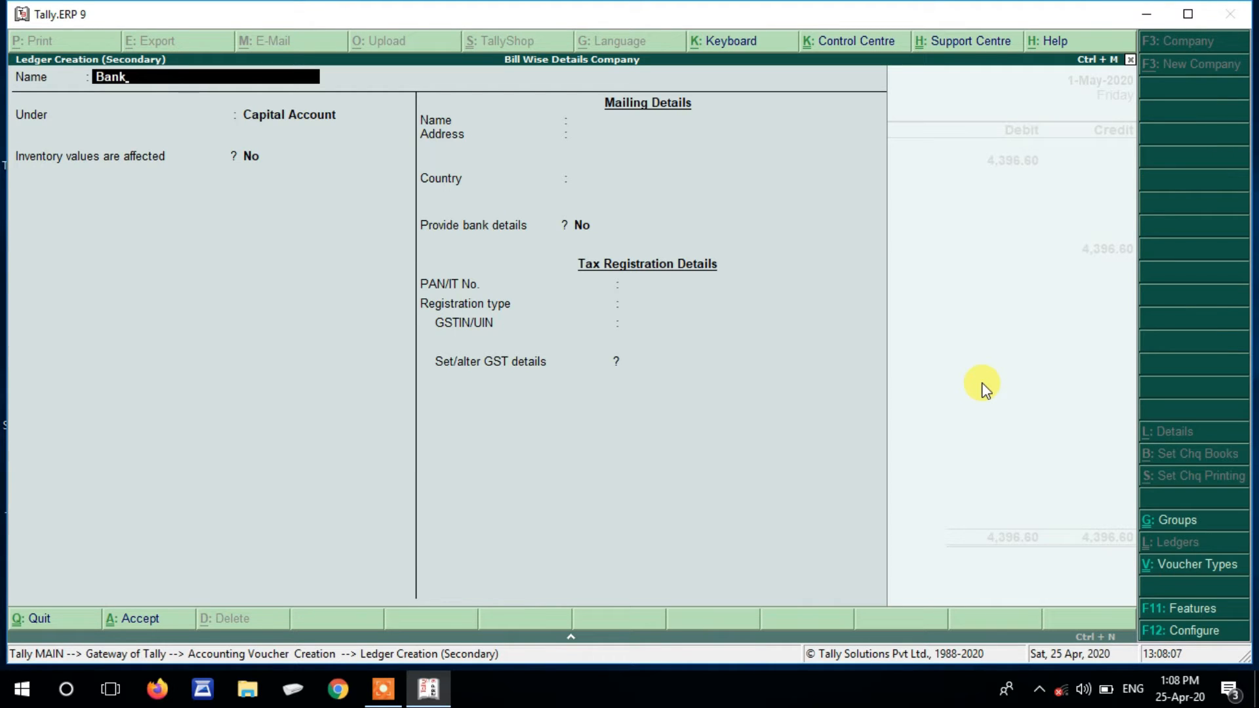
{"action": "type", "text": " A/c"}
{"action": "key", "text": "Return"}
{"action": "key", "text": "Up"}
{"action": "key", "text": "Up"}
{"action": "key", "text": "Up"}
{"action": "key", "text": "Up"}
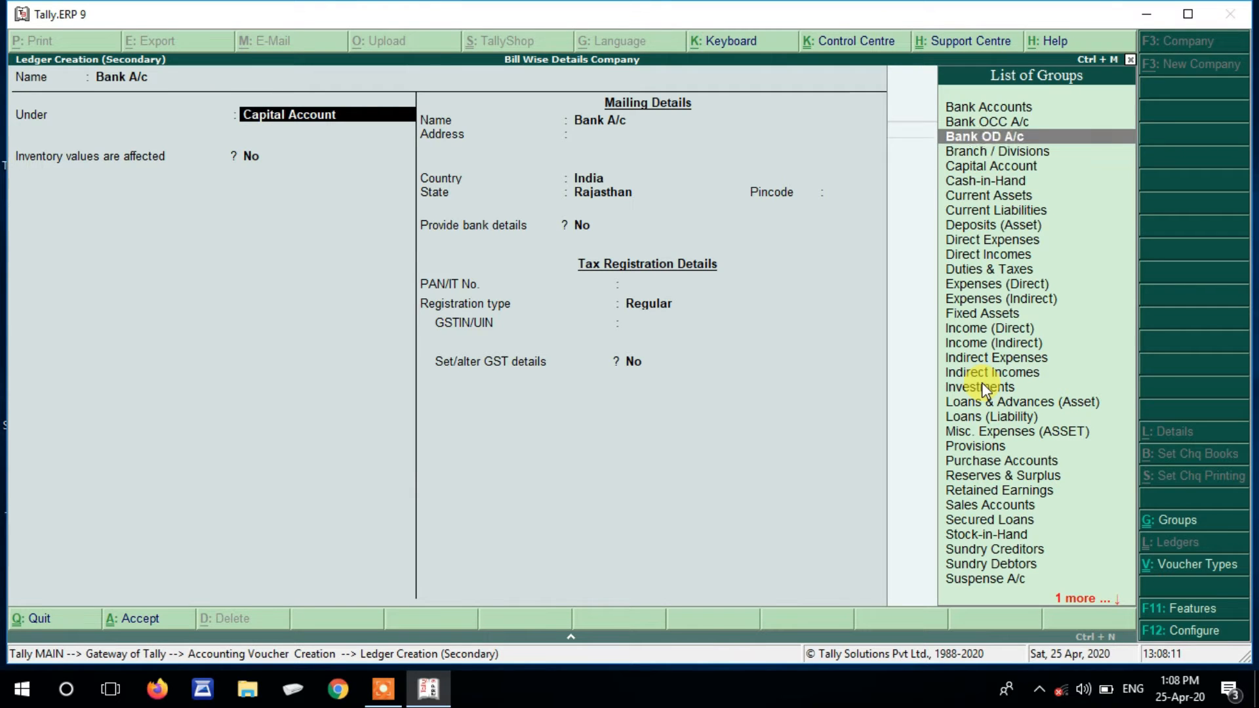
{"action": "key", "text": "Return"}
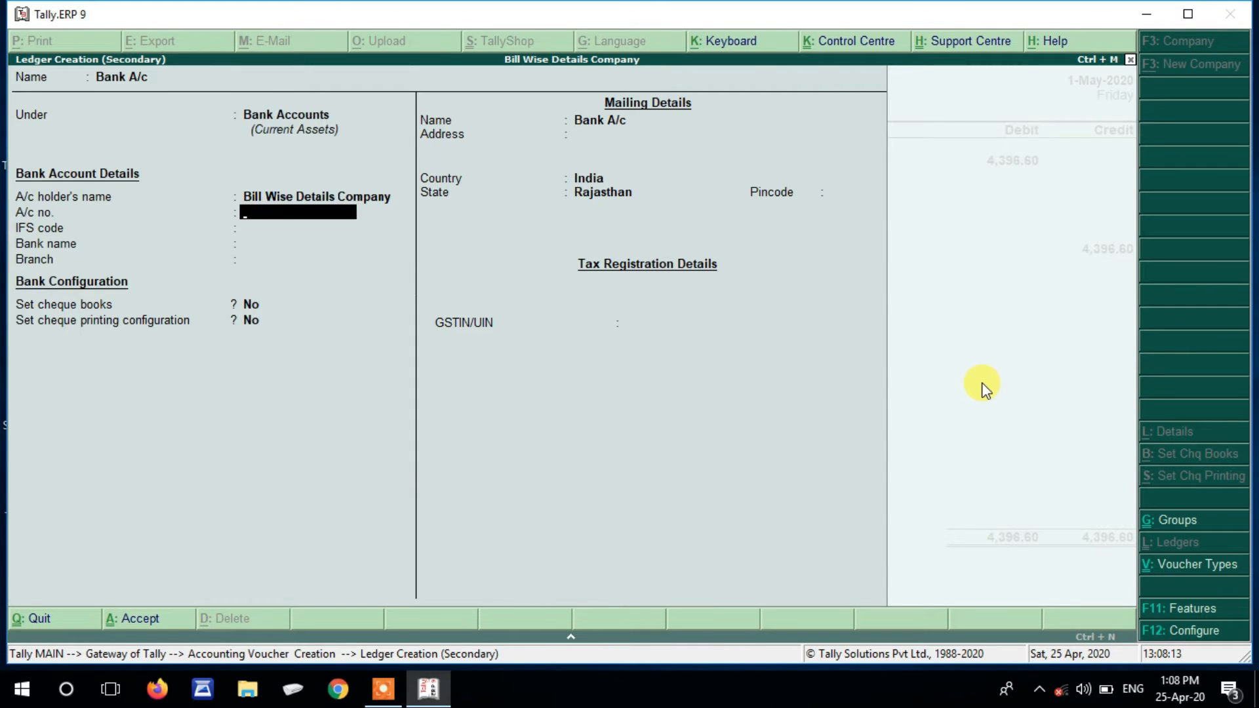
- Leave the remaining bank details at their defaults and save the new ledger as the voucher's credit account
{"action": "key", "text": "Return"}
{"action": "key", "text": "Return"}
{"action": "key", "text": "Return"}
{"action": "key", "text": "Return"}
{"action": "key", "text": "Return"}
{"action": "key", "text": "Return"}
{"action": "key", "text": "Return"}
{"action": "key", "text": "Return"}
{"action": "key", "text": "Return"}
{"action": "key", "text": "Return"}
{"action": "key", "text": "Return"}
{"action": "key", "text": "Return"}
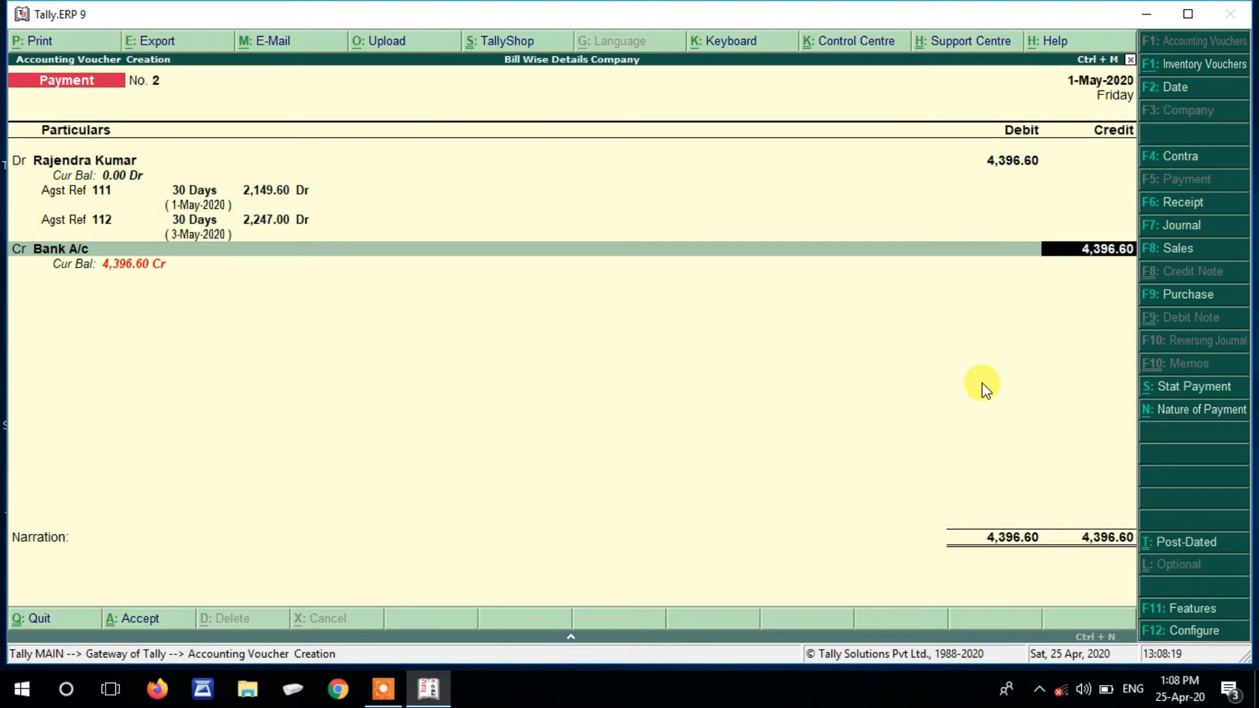
- Credit Bank A/c with 4,396.60, leave the narration blank, save the payment voucher and return to the Gateway of Tally
{"action": "key", "text": "Return"}
{"action": "key", "text": "Return"}
{"action": "key", "text": "Return"}
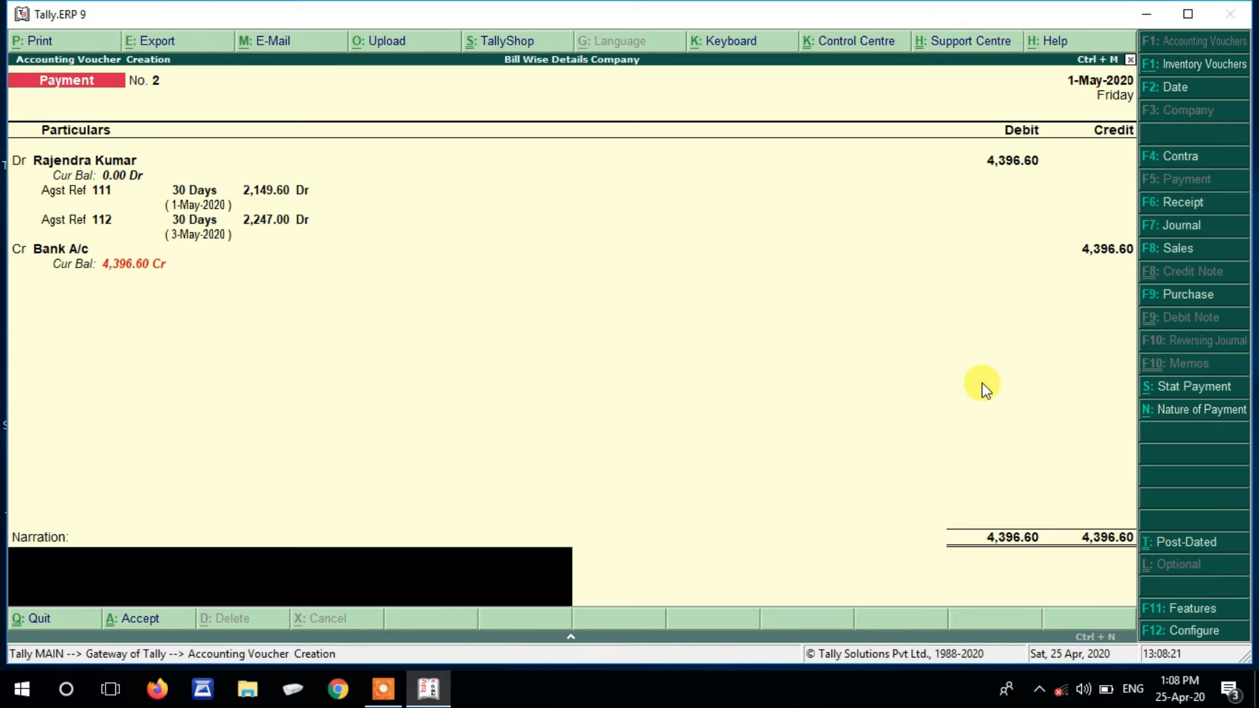
{"action": "key", "text": "Return"}
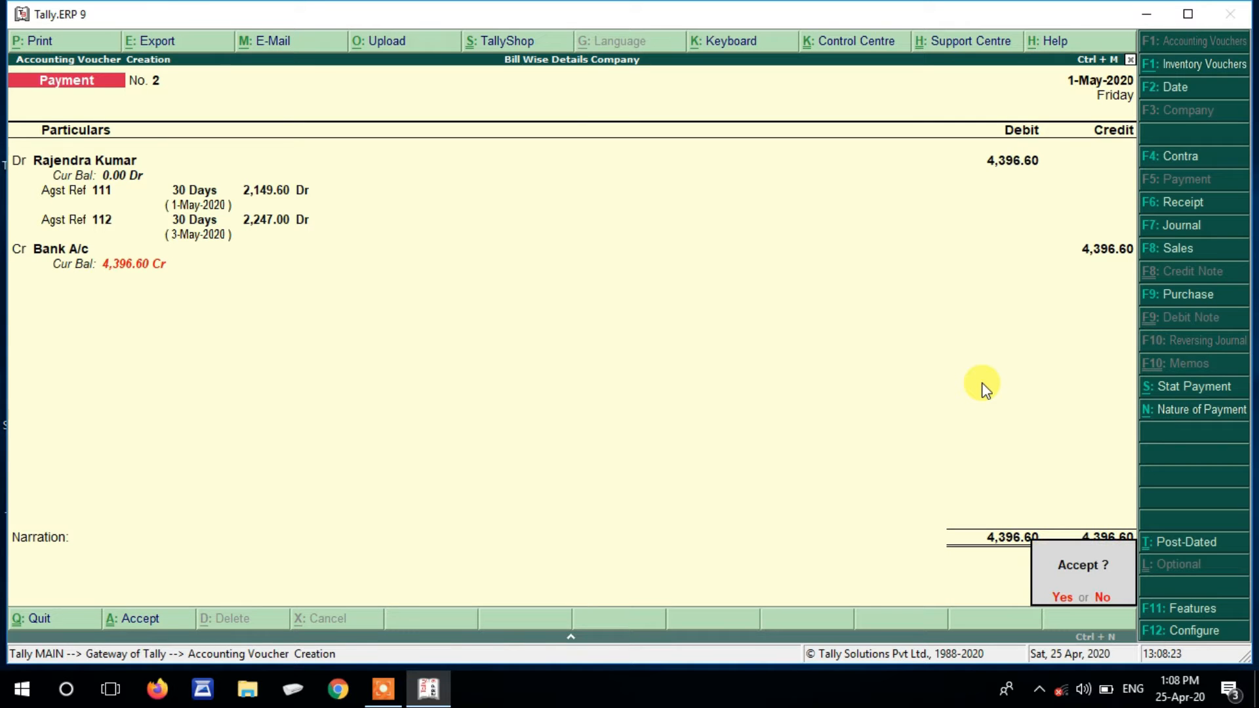
{"action": "key", "text": "Return"}
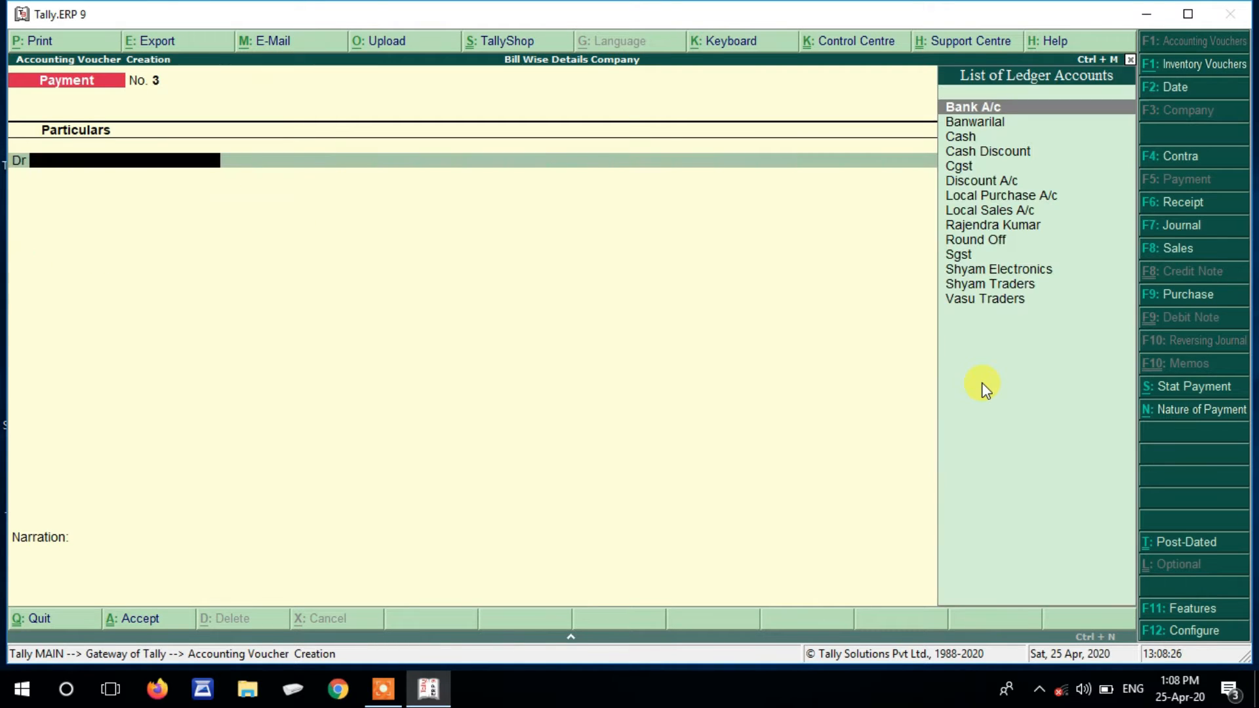
{"action": "key", "text": "Escape"}
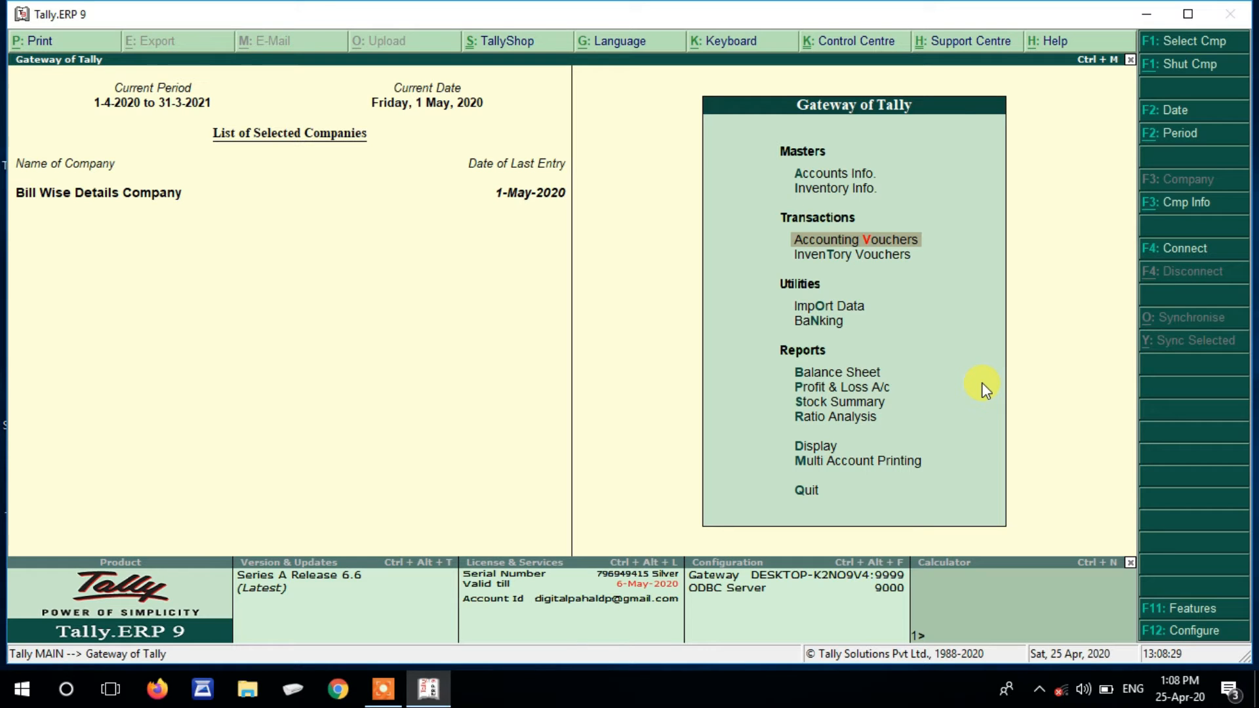
- Check the outstanding payables report under Statements of Accounts
{"action": "key", "text": "d"}
{"action": "key", "text": "s"}
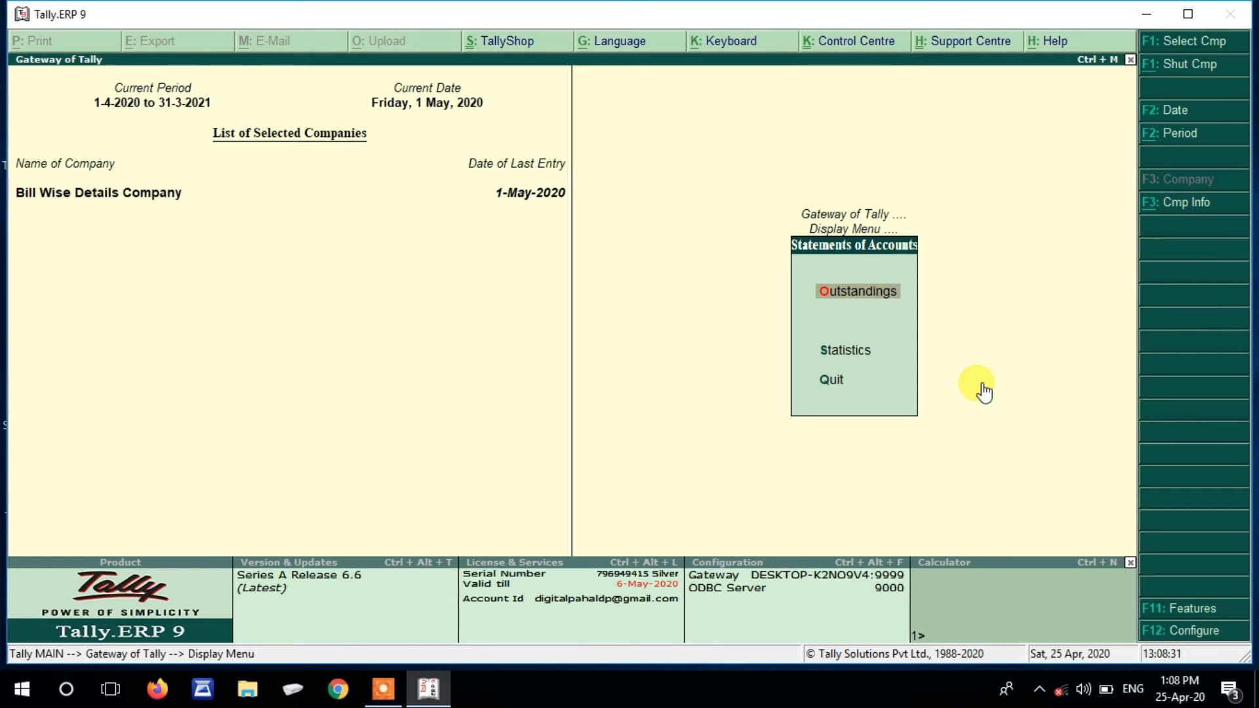
{"action": "key", "text": "Return"}
{"action": "key", "text": "Down"}
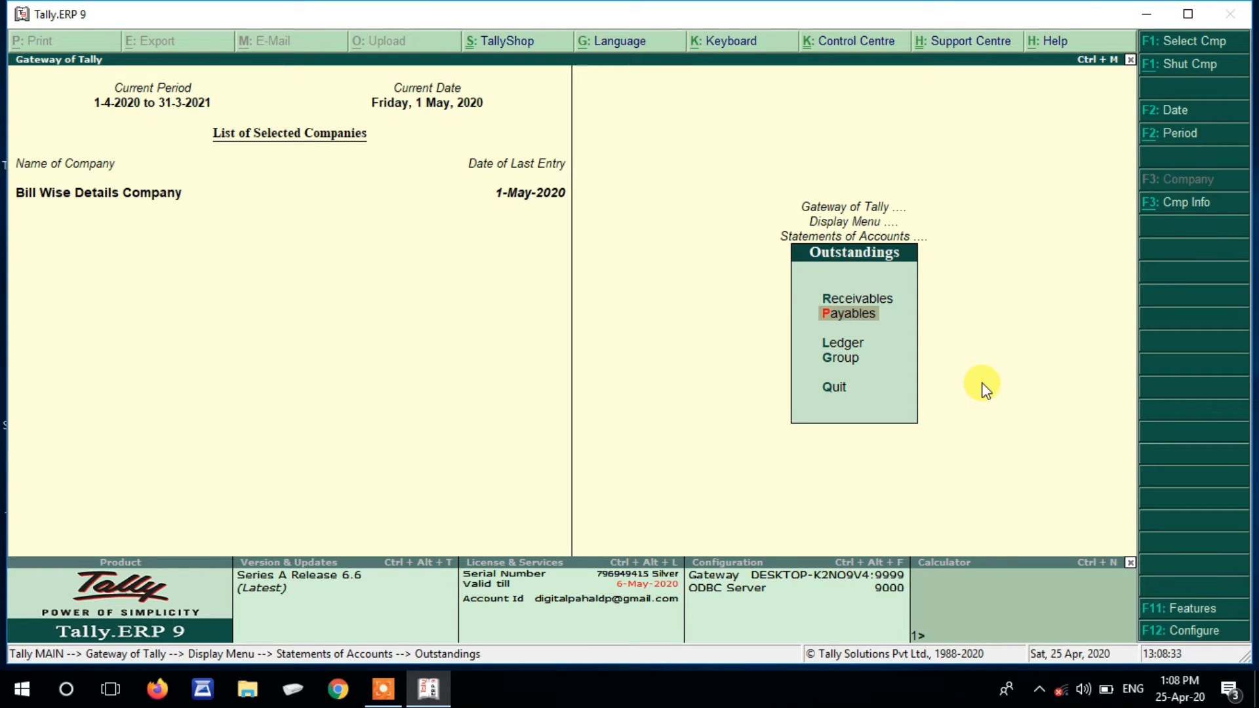
{"action": "key", "text": "Return"}
{"action": "key", "text": "Escape"}
- Check the ledger outstandings of the supplier just paid, then return to the Outstandings menu
{"action": "key", "text": "Down"}
{"action": "key", "text": "Return"}
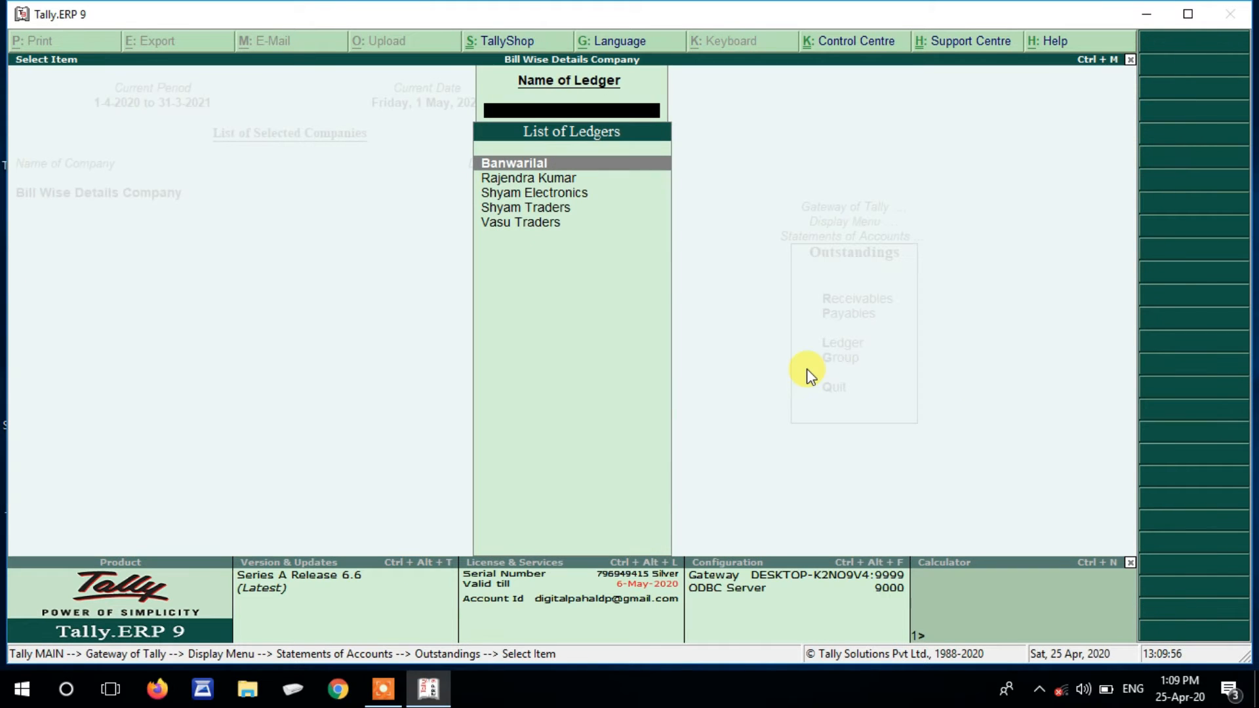
{"action": "key", "text": "Down"}
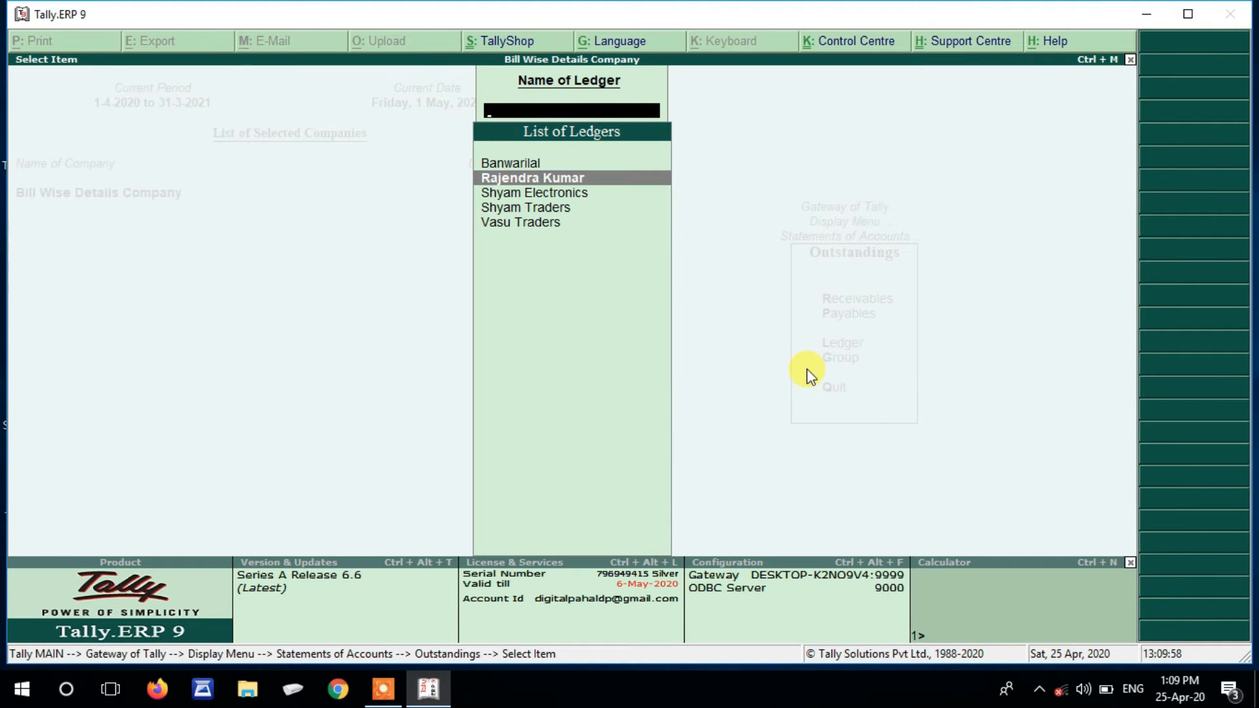
{"action": "key", "text": "Return"}
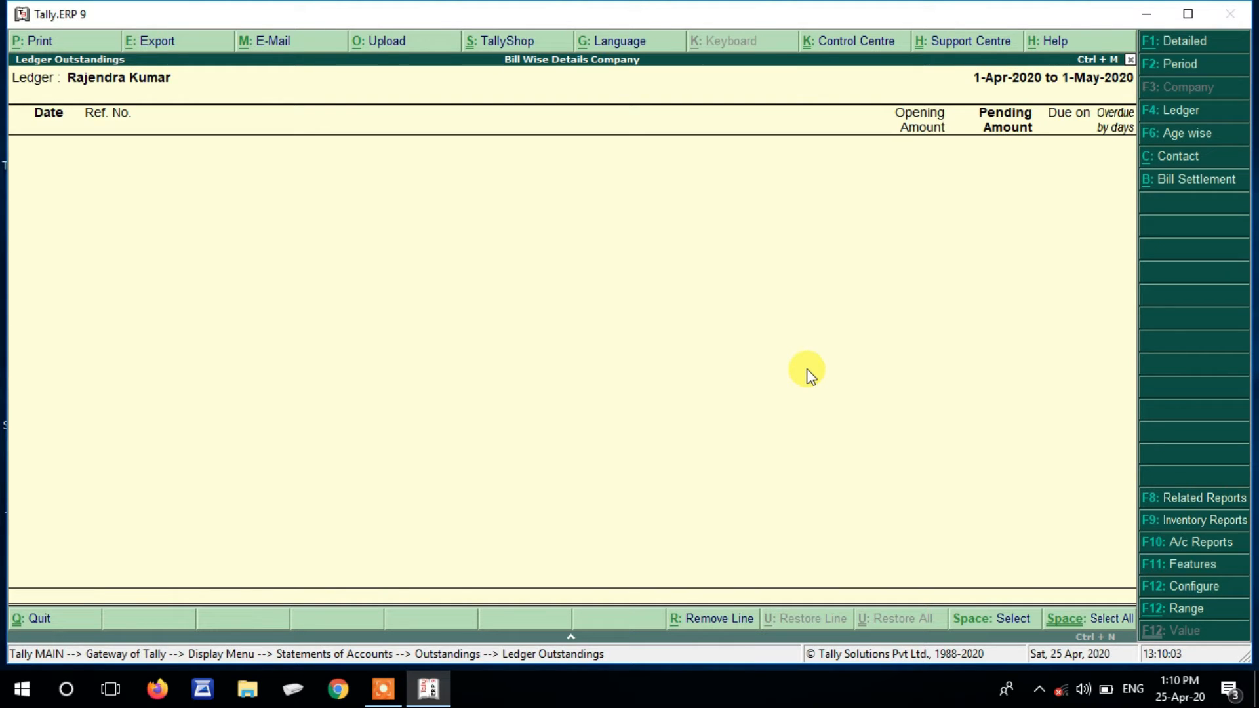
{"action": "key", "text": "Escape"}
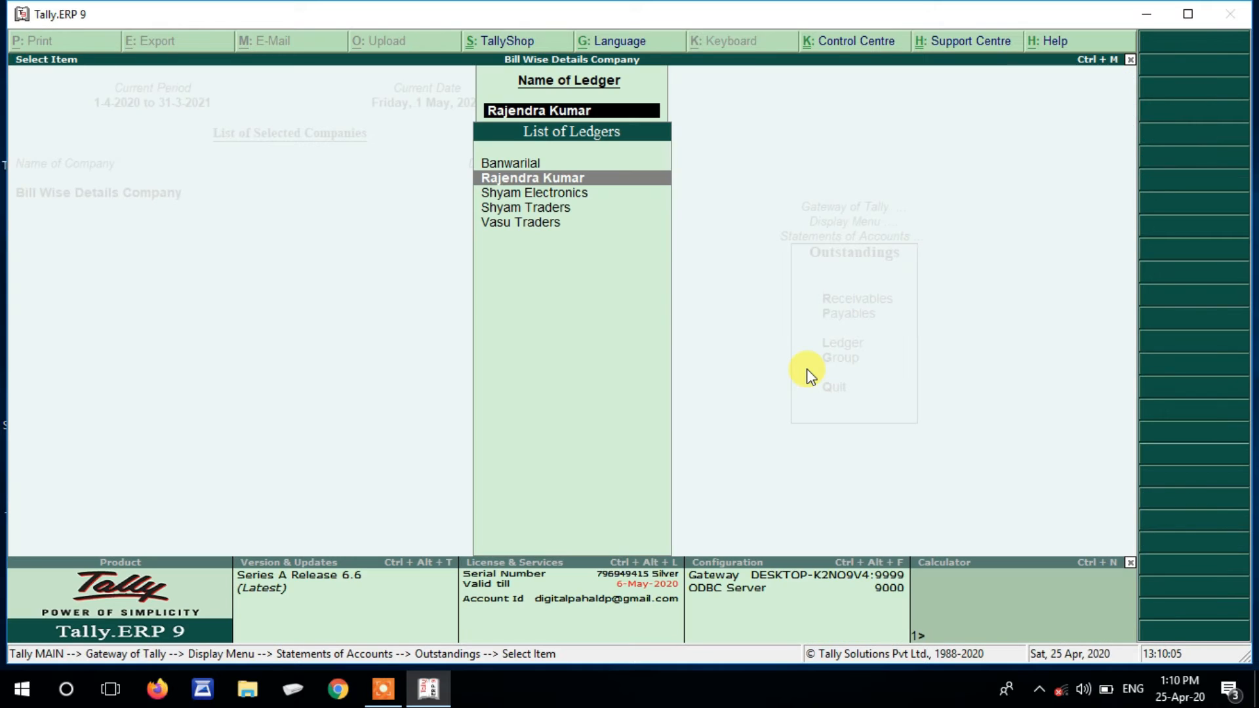
{"action": "key", "text": "BackSpace"}
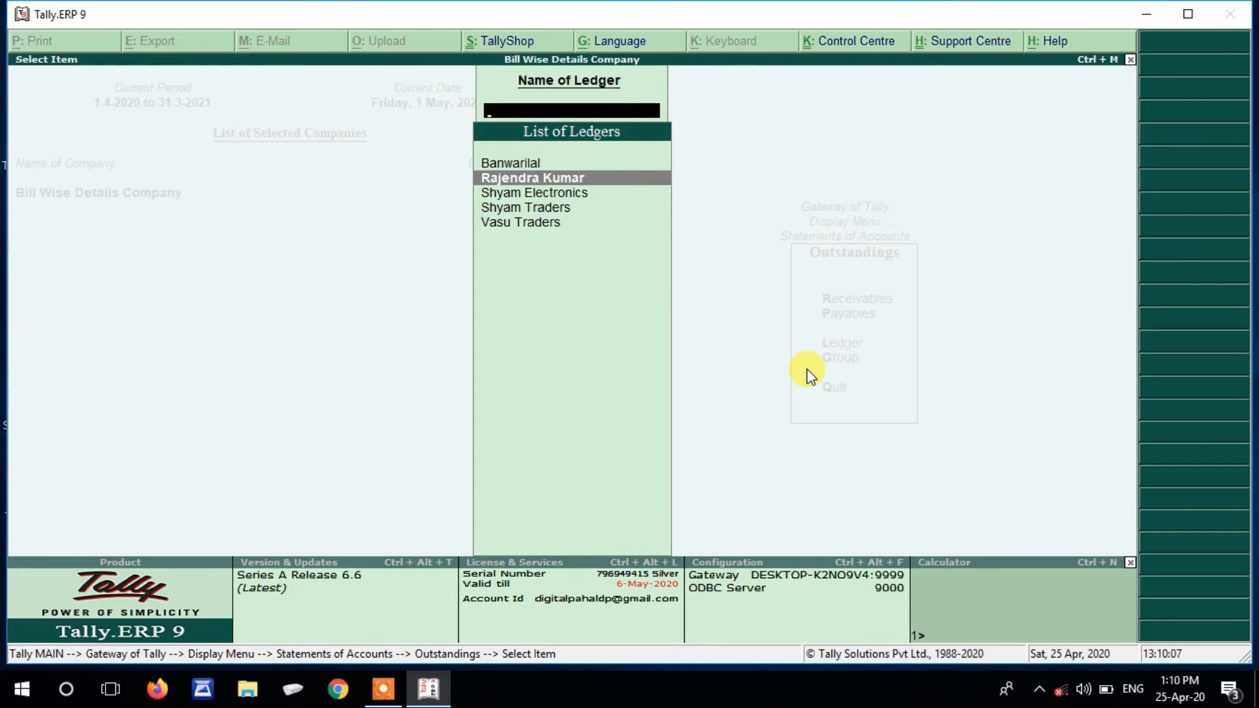
{"action": "key", "text": "Escape"}
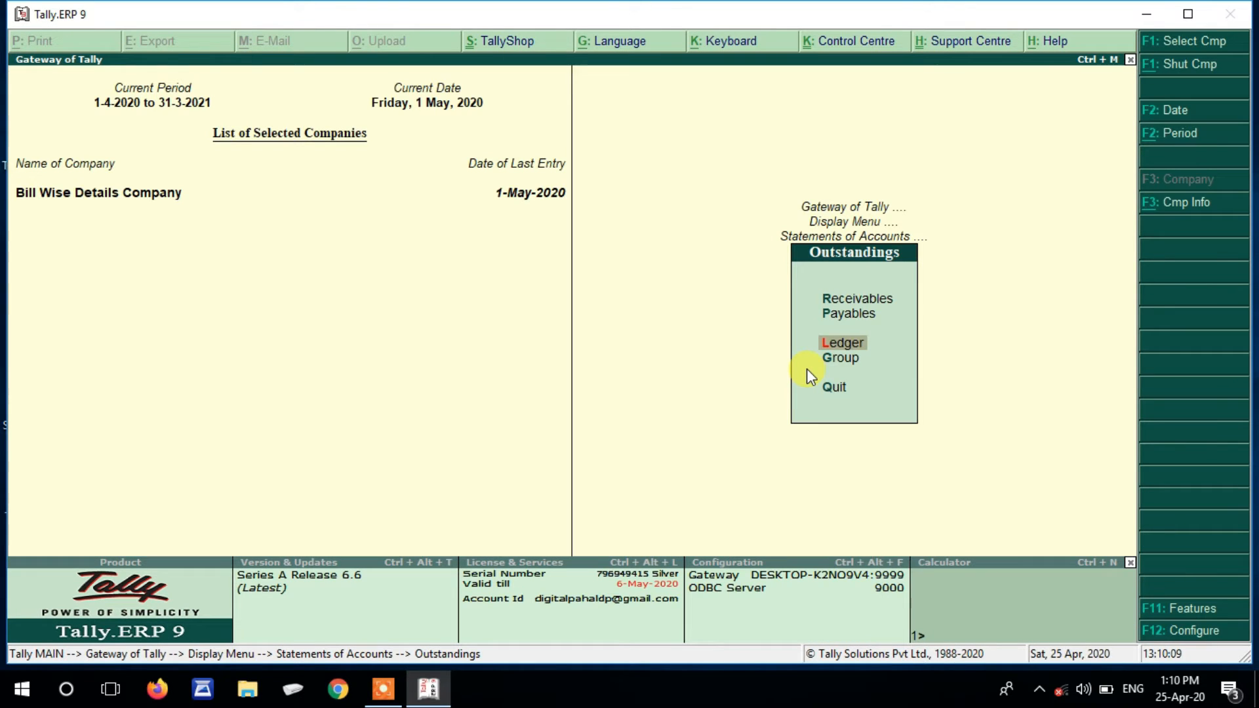
- Examine the pending customer bills in the outstanding receivables report, then return to the Gateway of Tally
{"action": "key", "text": "Up"}
{"action": "key", "text": "Up"}
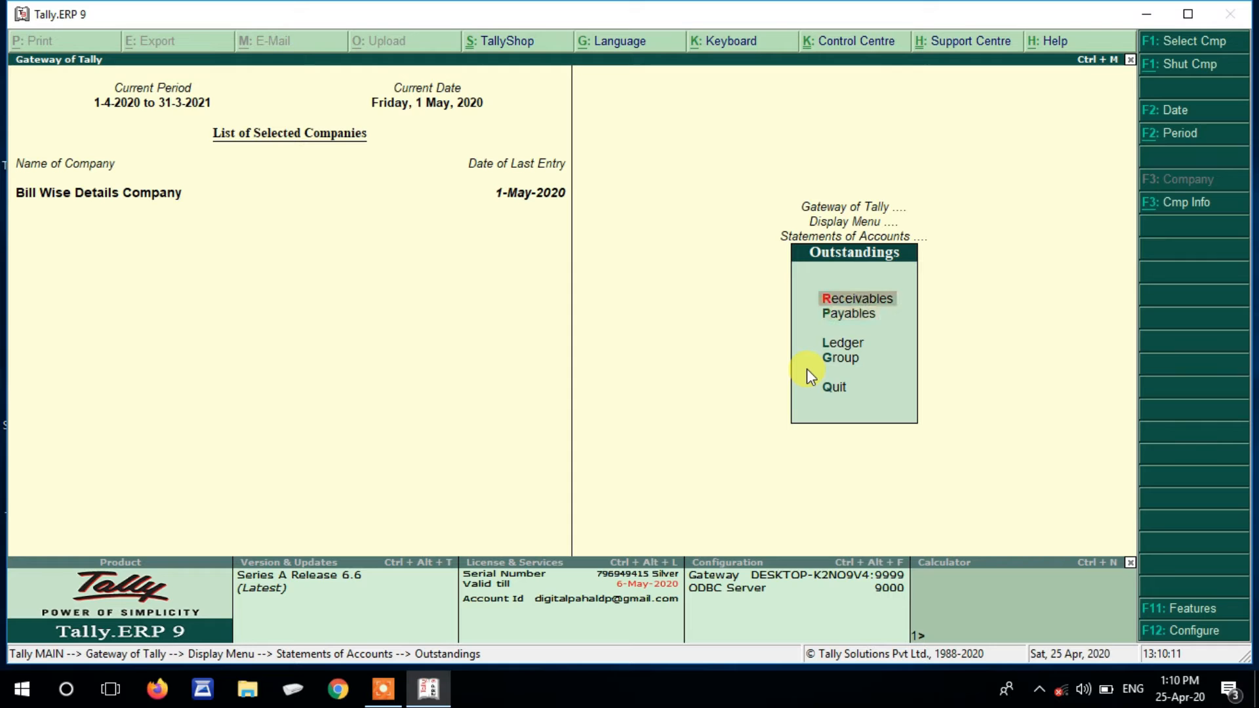
{"action": "key", "text": "Return"}
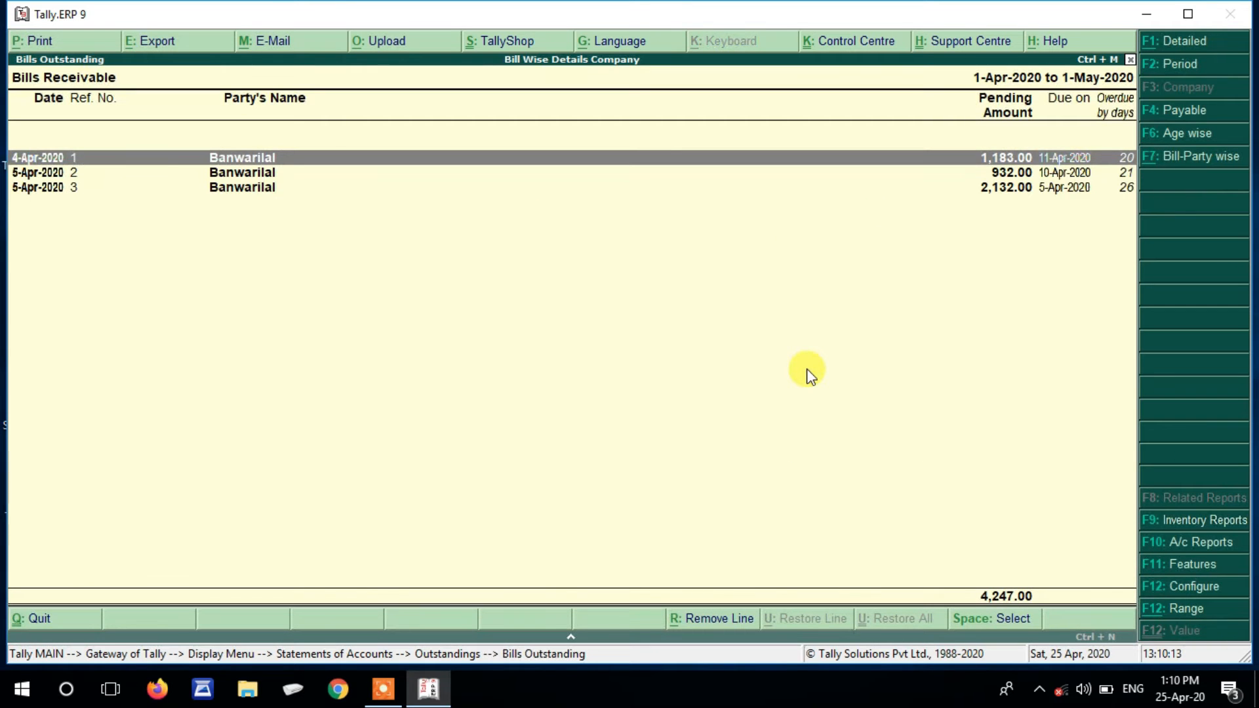
{"action": "key", "text": "Escape"}
{"action": "key", "text": "Escape"}
{"action": "key", "text": "Escape"}
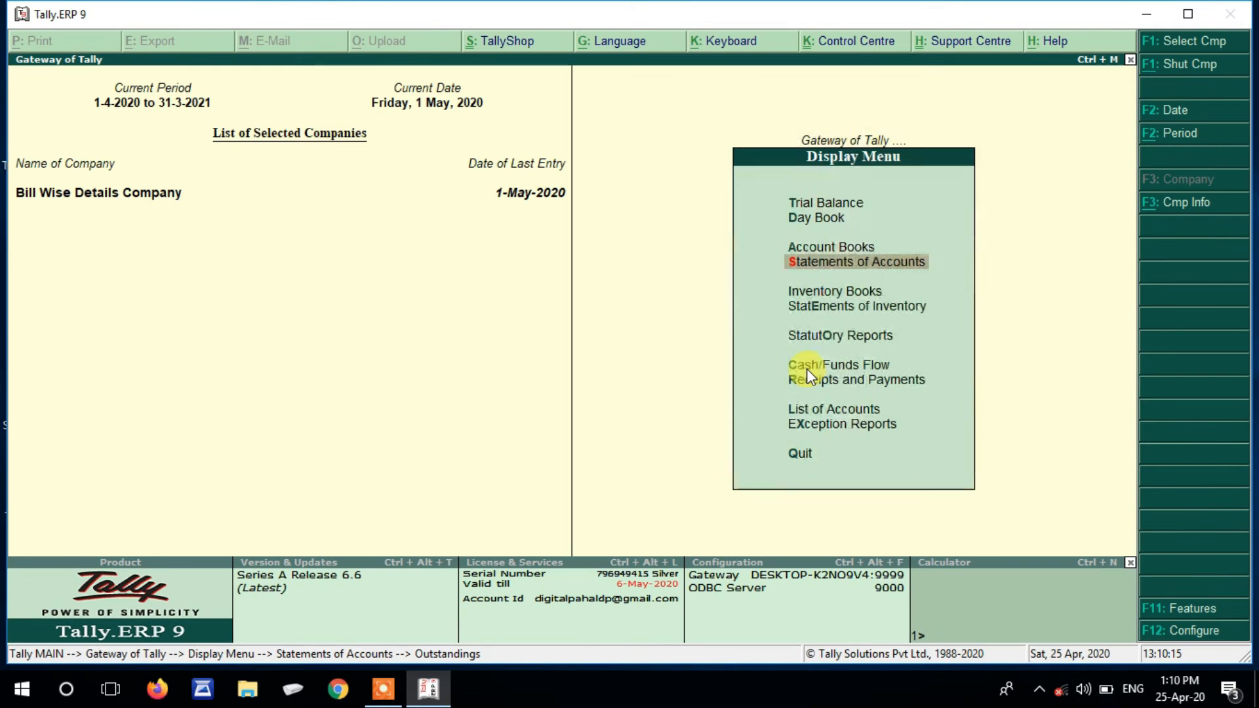
{"action": "key", "text": "Escape"}
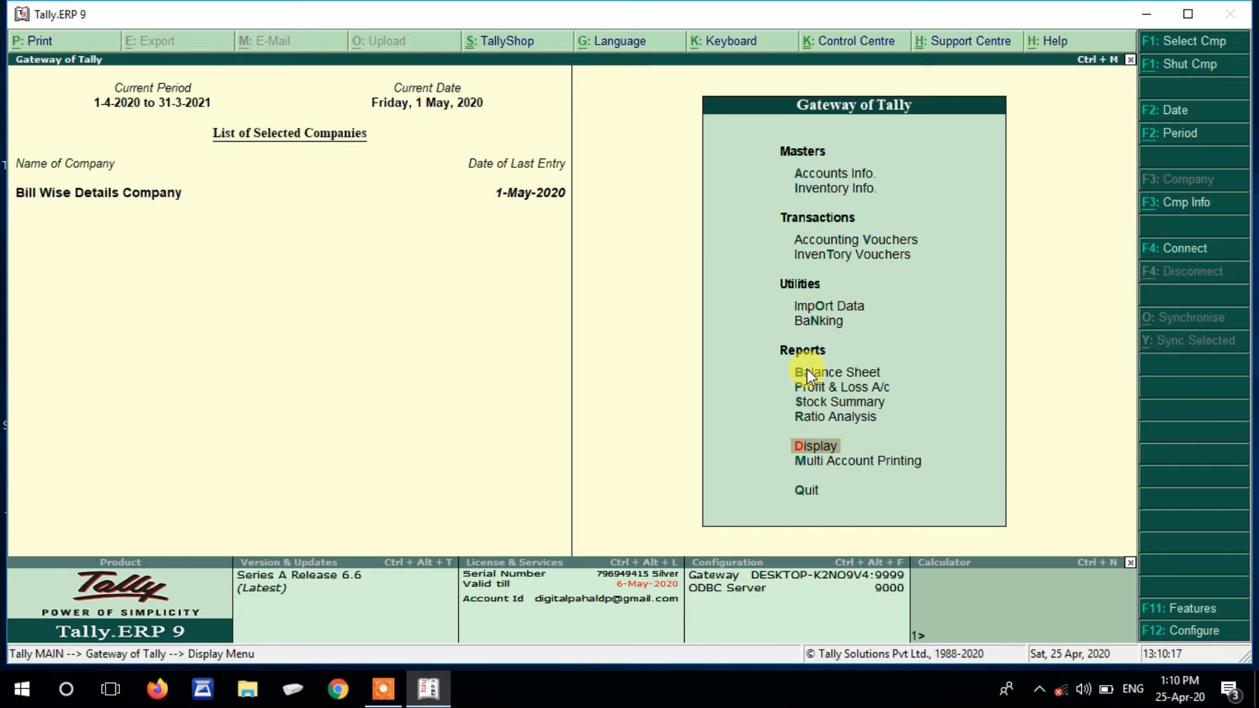
- Start a receipt voucher and credit the customer's ledger with 4247
{"action": "key", "text": "v"}
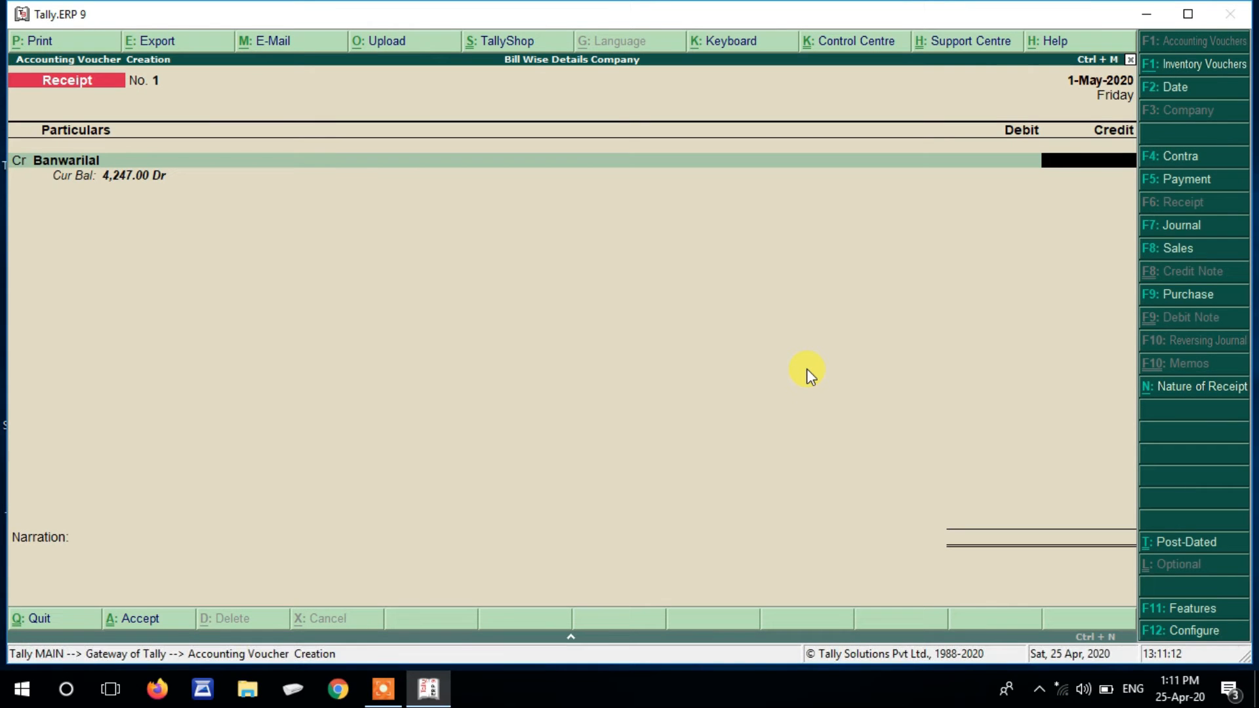
{"action": "type", "text": "4247"}
{"action": "key", "text": "Return"}
- Allocate the receipt as Agst Ref to the pending bills: 1,183.00 to bill 1, 932.00 to bill 2 and 2,132.00 to bill 3
{"action": "key", "text": "Return"}
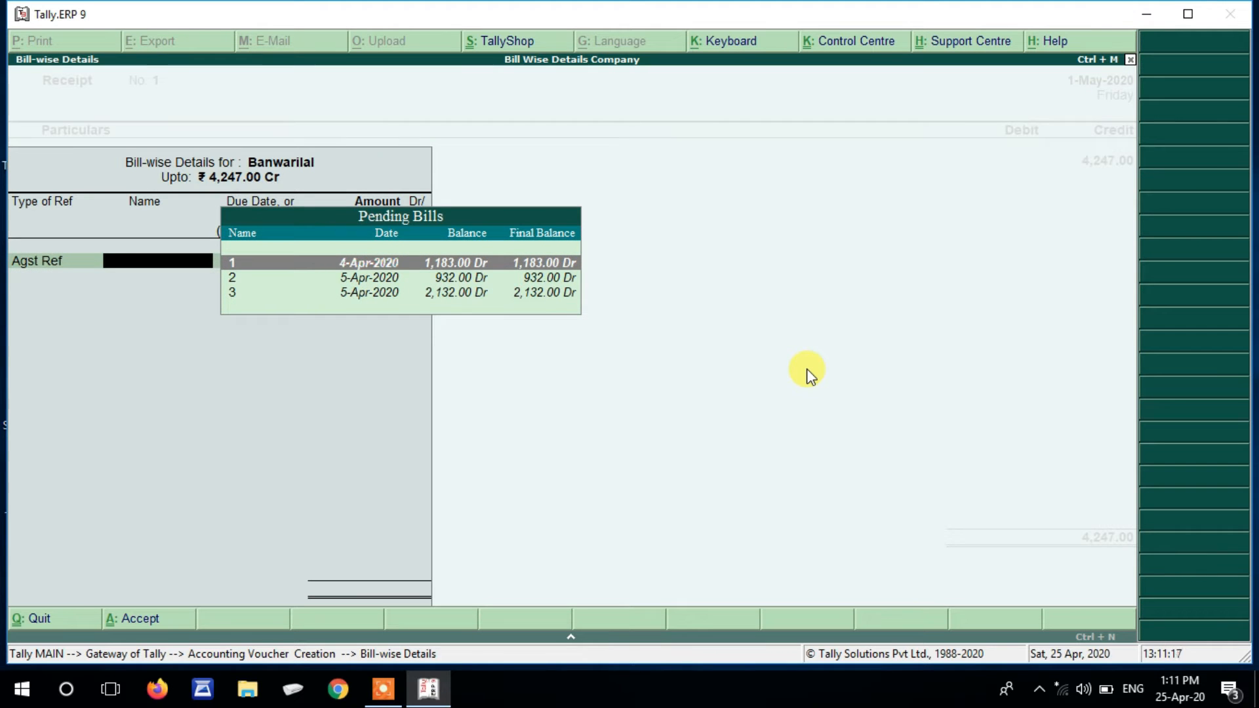
{"action": "key", "text": "Return"}
{"action": "key", "text": "Return"}
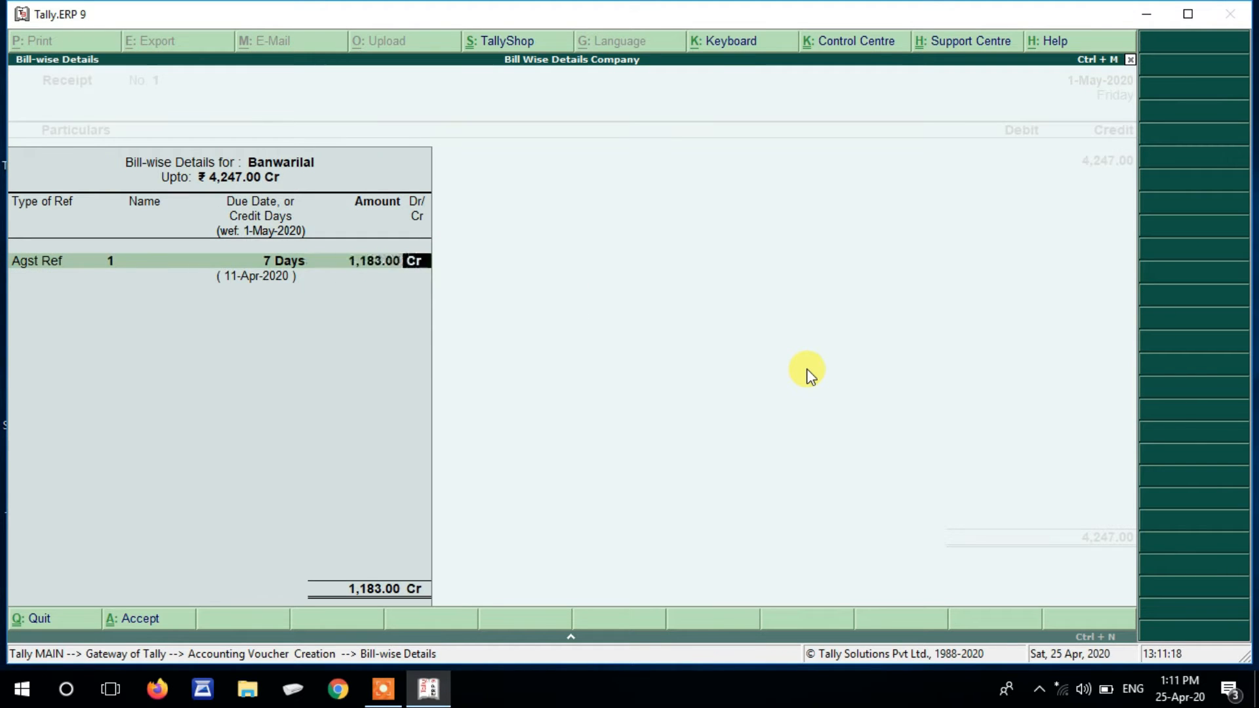
{"action": "key", "text": "Return"}
{"action": "key", "text": "Return"}
{"action": "key", "text": "Return"}
{"action": "key", "text": "Return"}
{"action": "key", "text": "Return"}
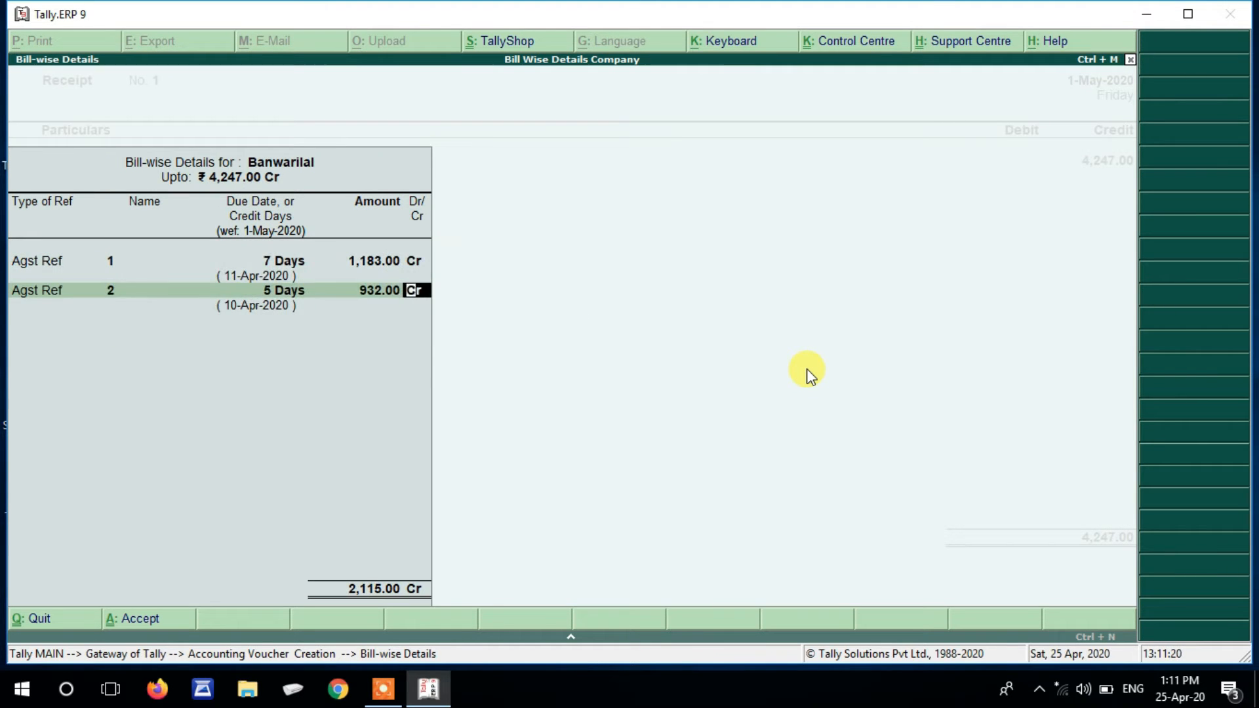
{"action": "key", "text": "Return"}
{"action": "key", "text": "Return"}
{"action": "key", "text": "Return"}
{"action": "key", "text": "Return"}
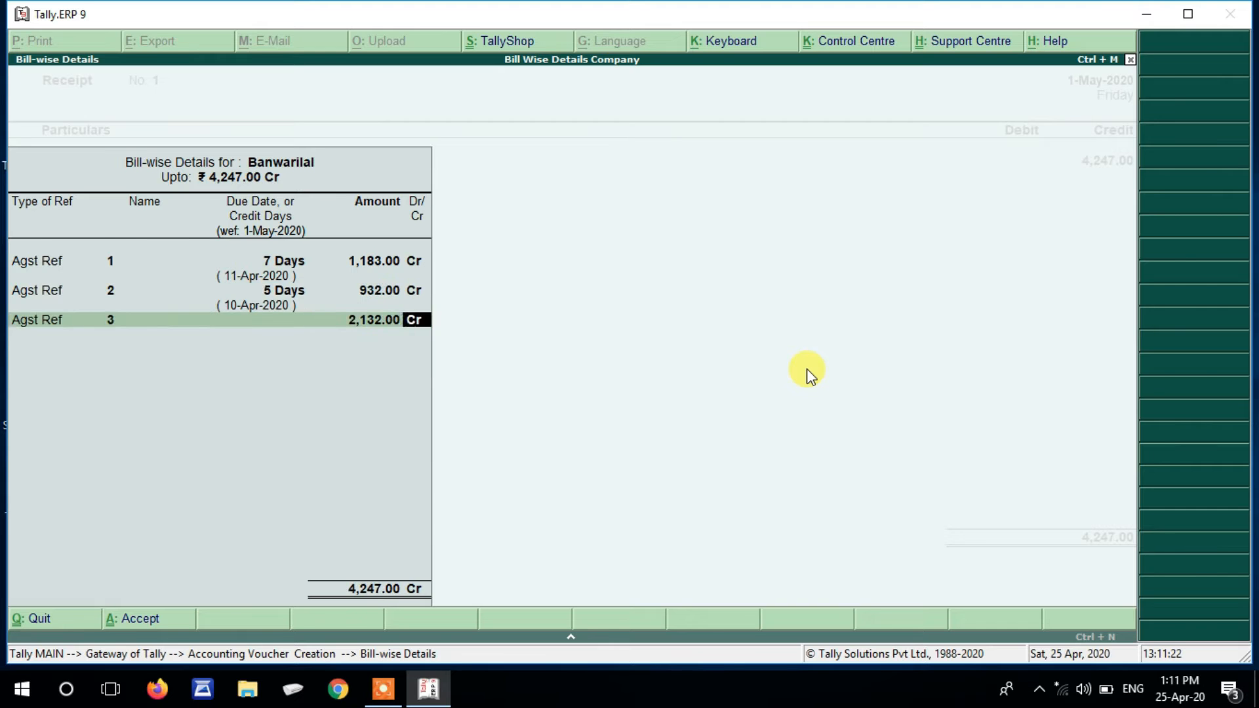
{"action": "key", "text": "Return"}
{"action": "key", "text": "Return"}
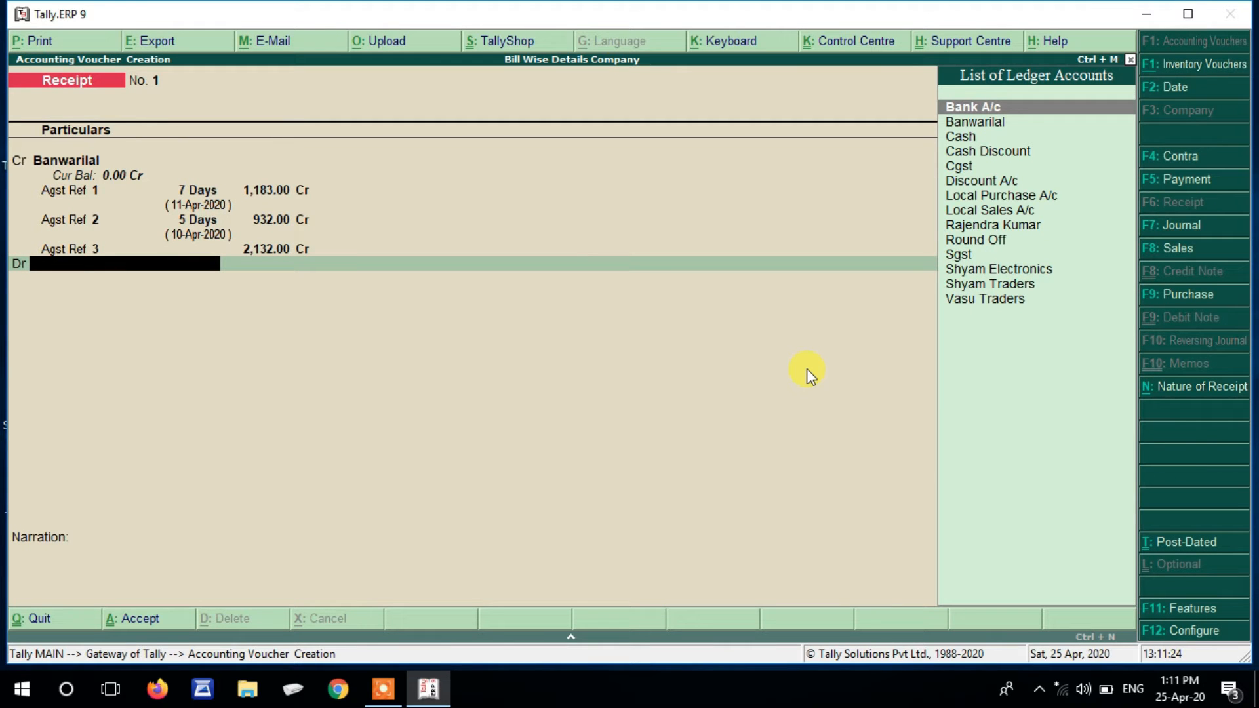
- Debit Cash with 4,247.00, save the receipt voucher and return to the Gateway of Tally
{"action": "key", "text": "Down"}
{"action": "key", "text": "Down"}
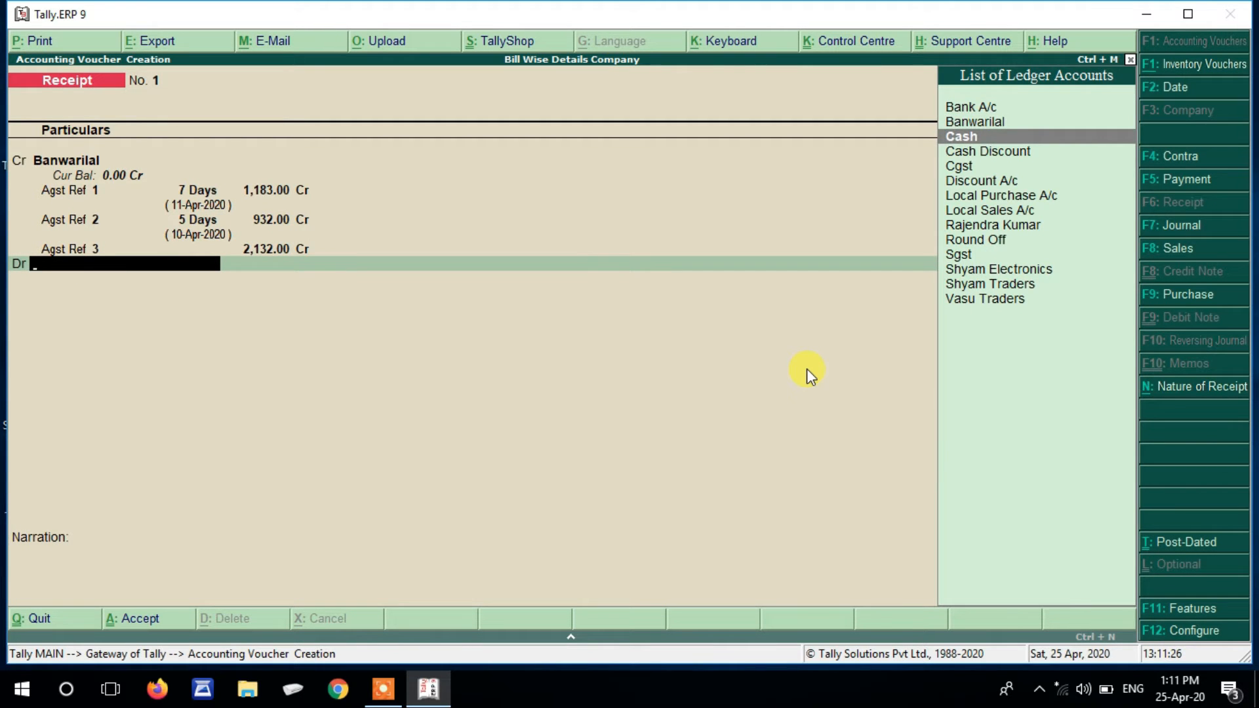
{"action": "key", "text": "Return"}
{"action": "key", "text": "Return"}
{"action": "key", "text": "Return"}
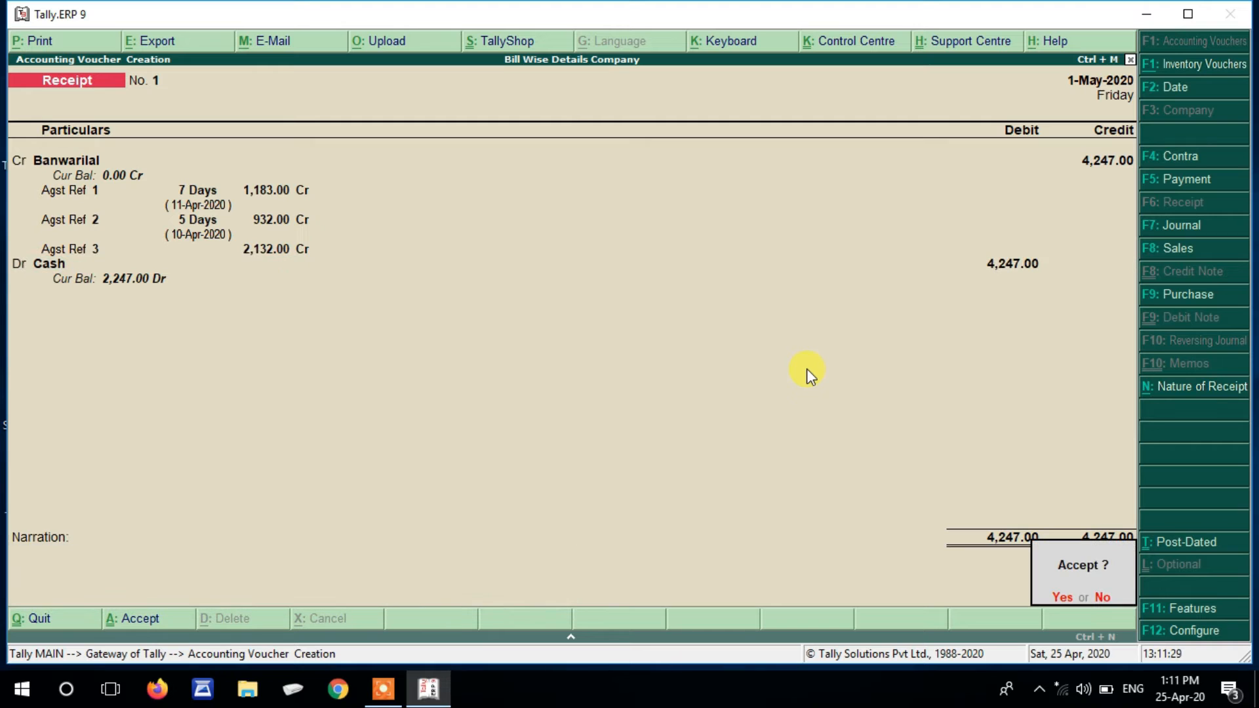
{"action": "key", "text": "Return"}
{"action": "key", "text": "Escape"}
{"action": "key", "text": "Return"}
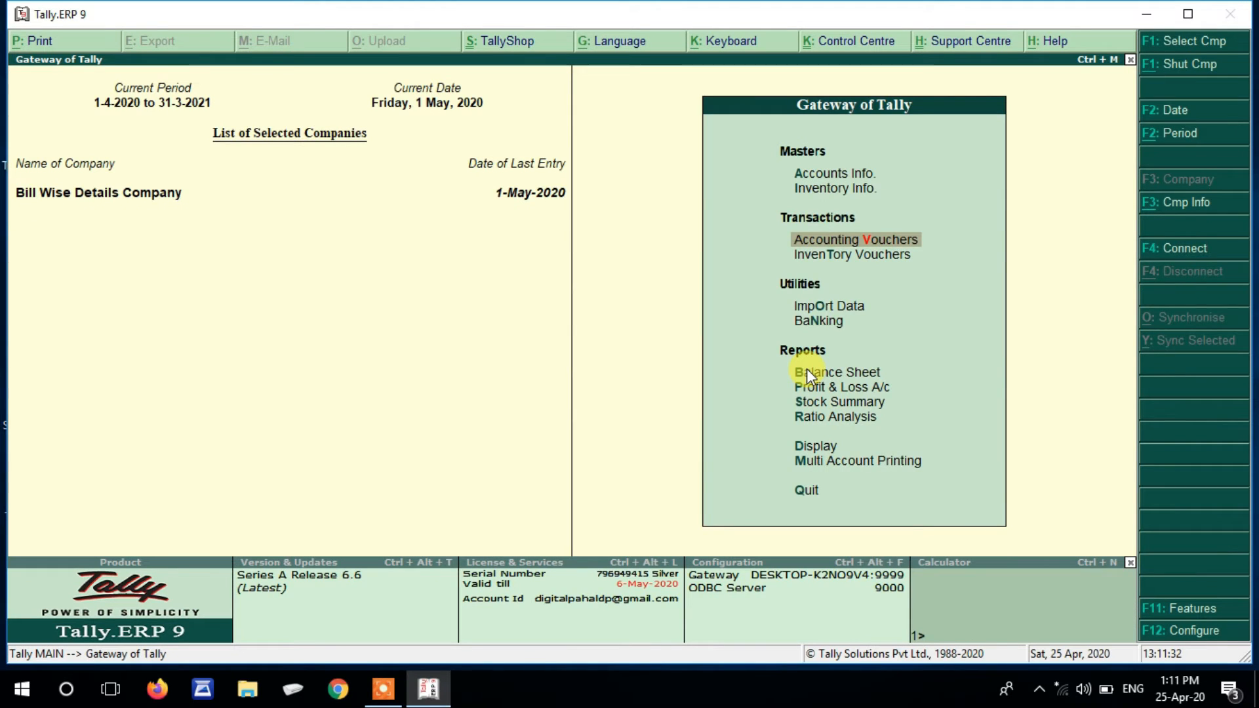
- Display the outstanding bills receivable report to check the customer's bills after the receipt
{"action": "key", "text": "d"}
{"action": "key", "text": "a"}
{"action": "key", "text": "o"}
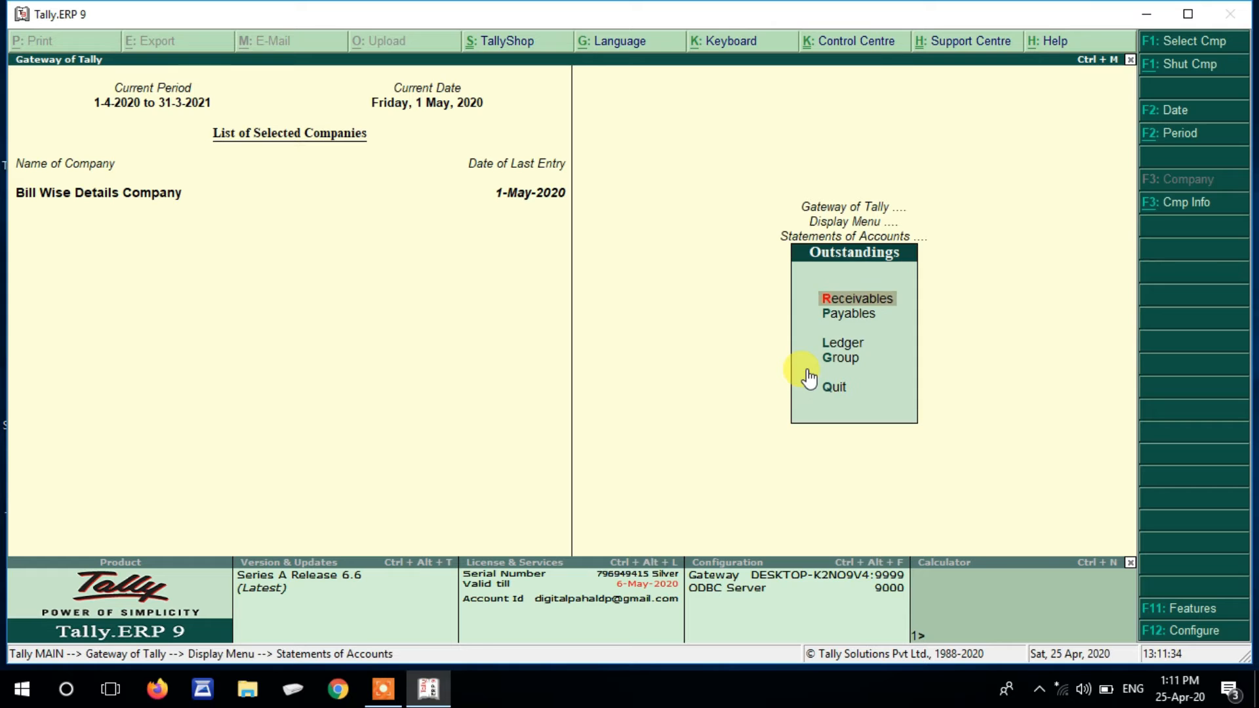
{"action": "key", "text": "r"}
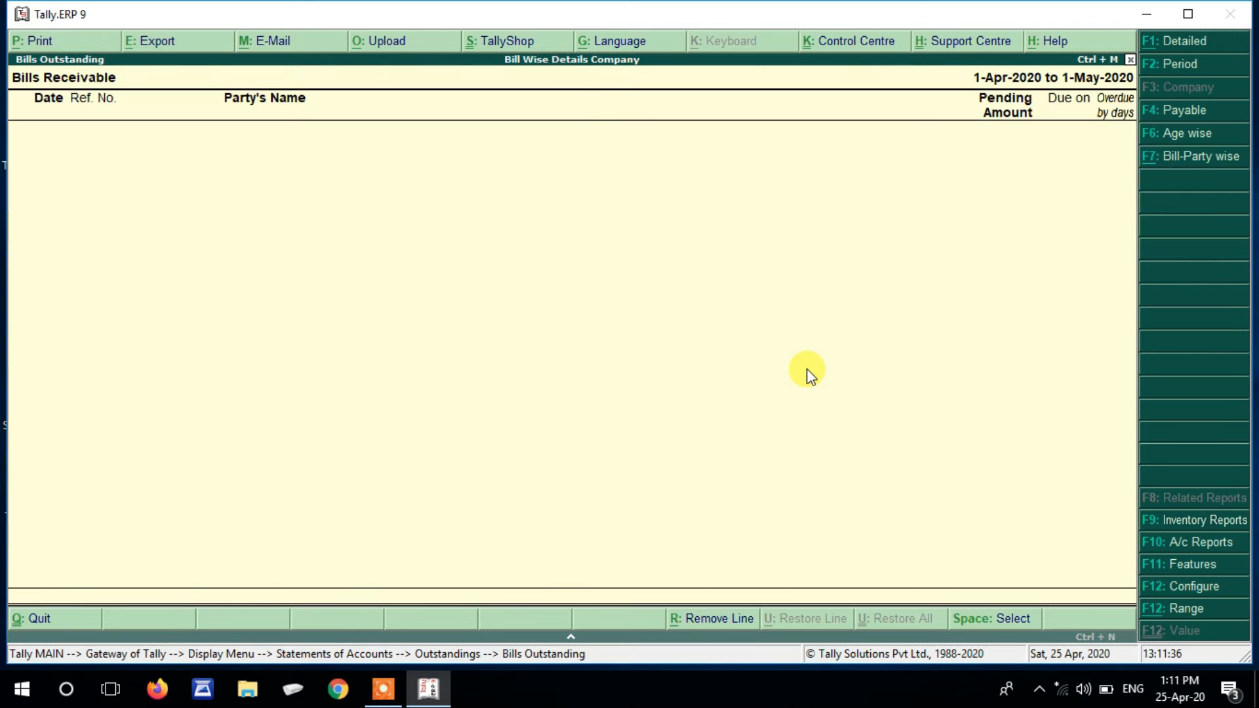
- Check the outstanding payables report again, then return to the Gateway of Tally
{"action": "key", "text": "Escape"}
{"action": "key", "text": "p"}
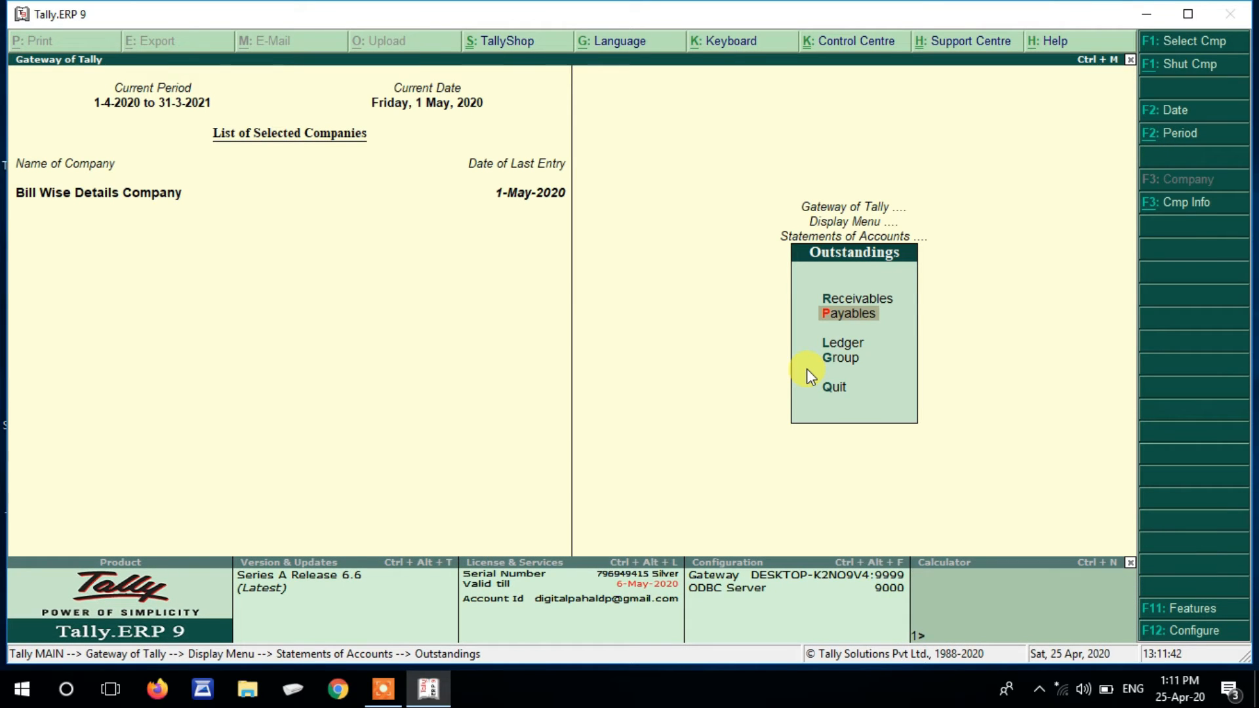
{"action": "key", "text": "Escape"}
{"action": "key", "text": "Escape"}
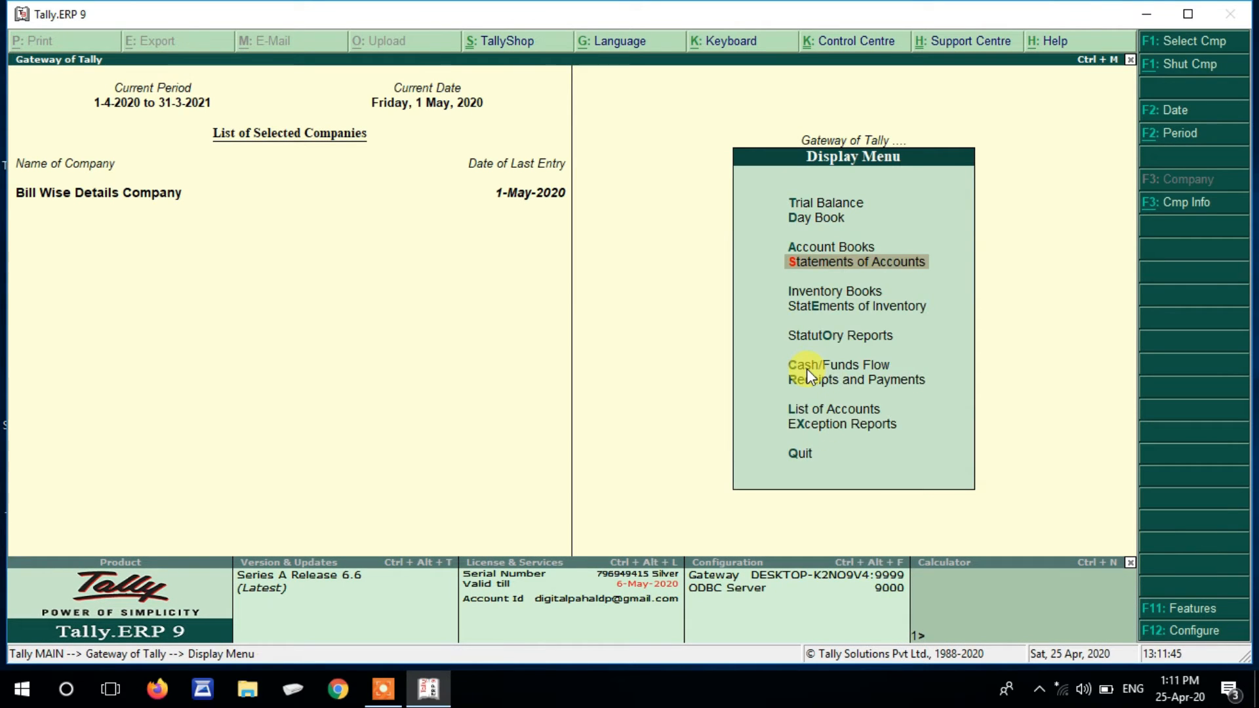
{"action": "key", "text": "Escape"}
{"action": "key", "text": "Escape"}
{"action": "key", "text": "Escape"}
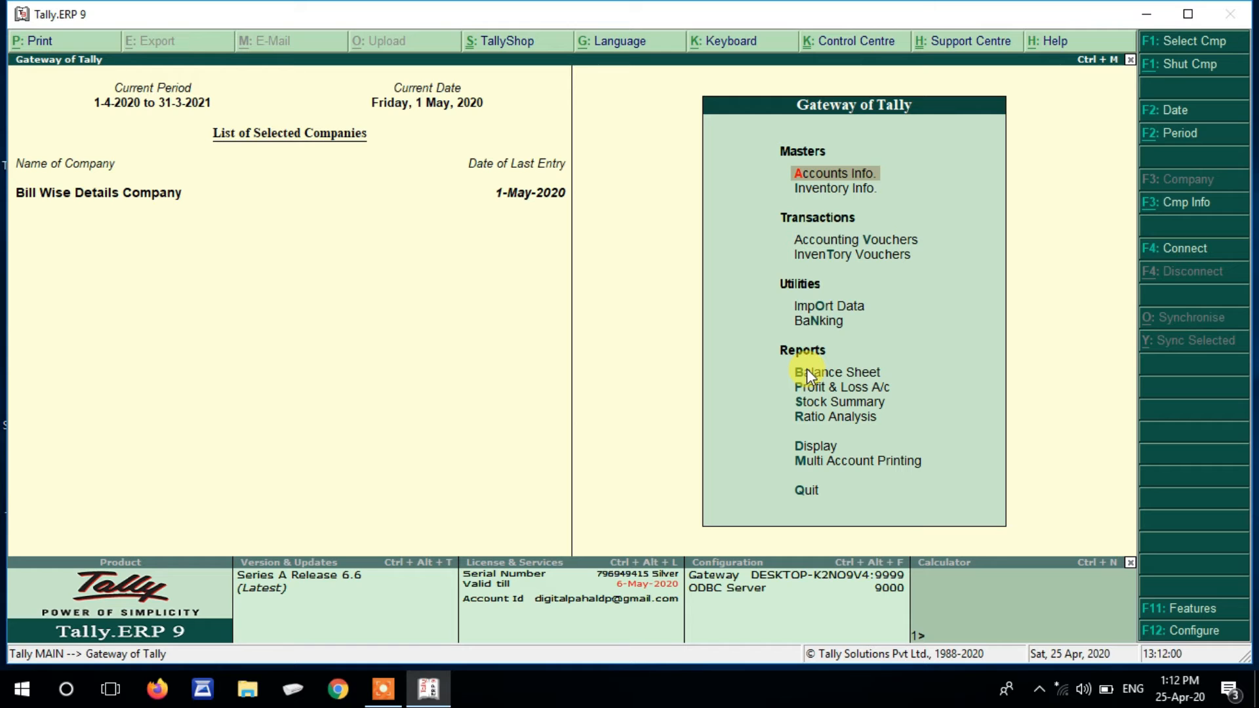
{"action": "key", "text": "Down"}
{"action": "key", "text": "Down"}
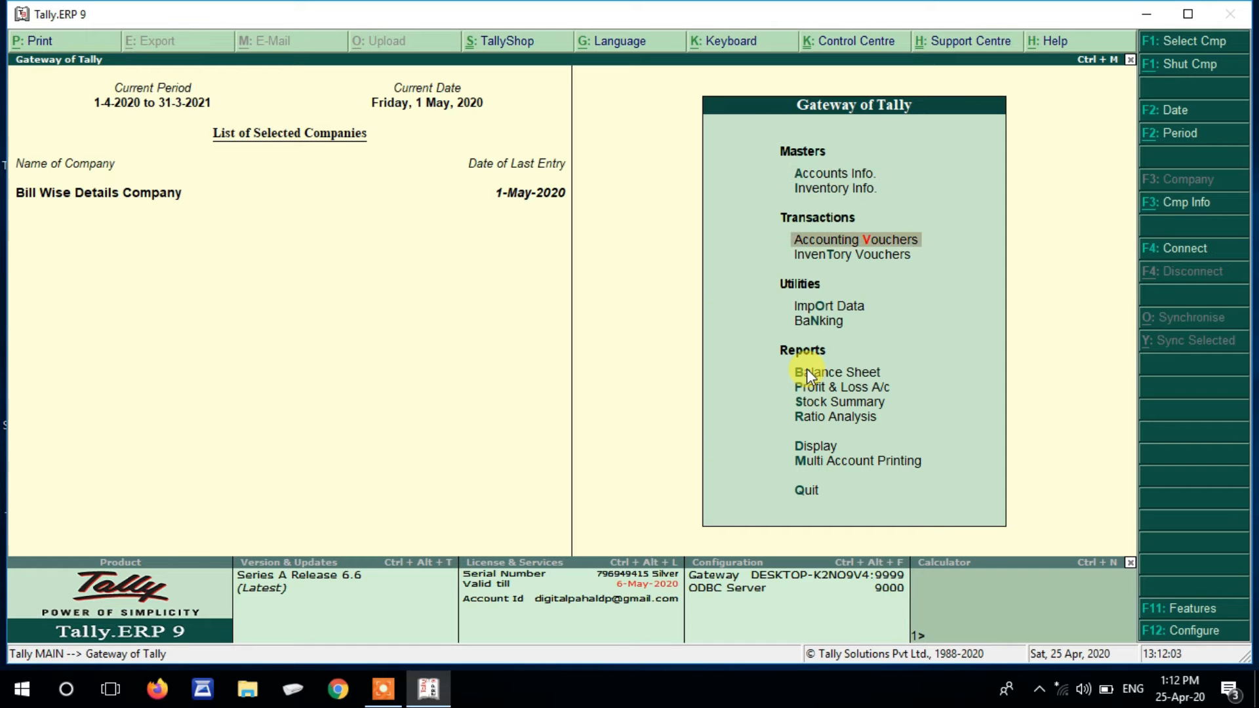
- Create a receipt voucher dated 5-May-2020 and credit the customer's ledger with 2,000.00
{"action": "key", "text": "Return"}
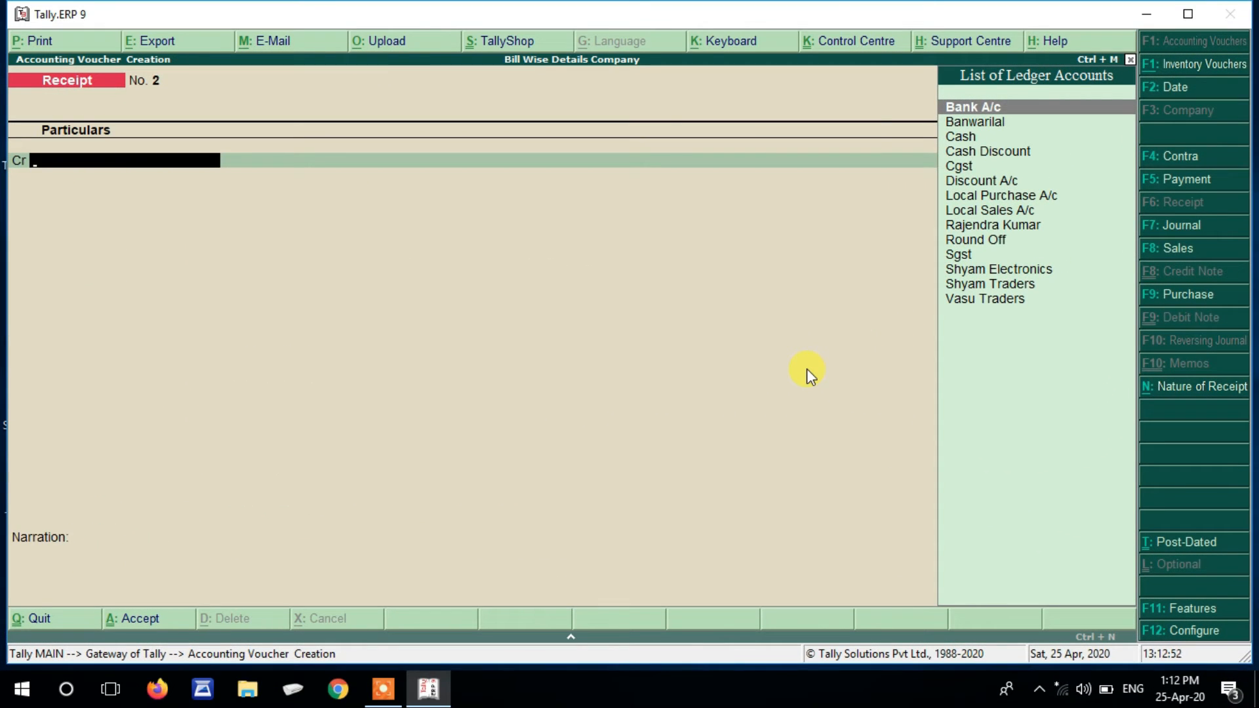
{"action": "key", "text": "F2"}
{"action": "type", "text": "5"}
{"action": "key", "text": "Return"}
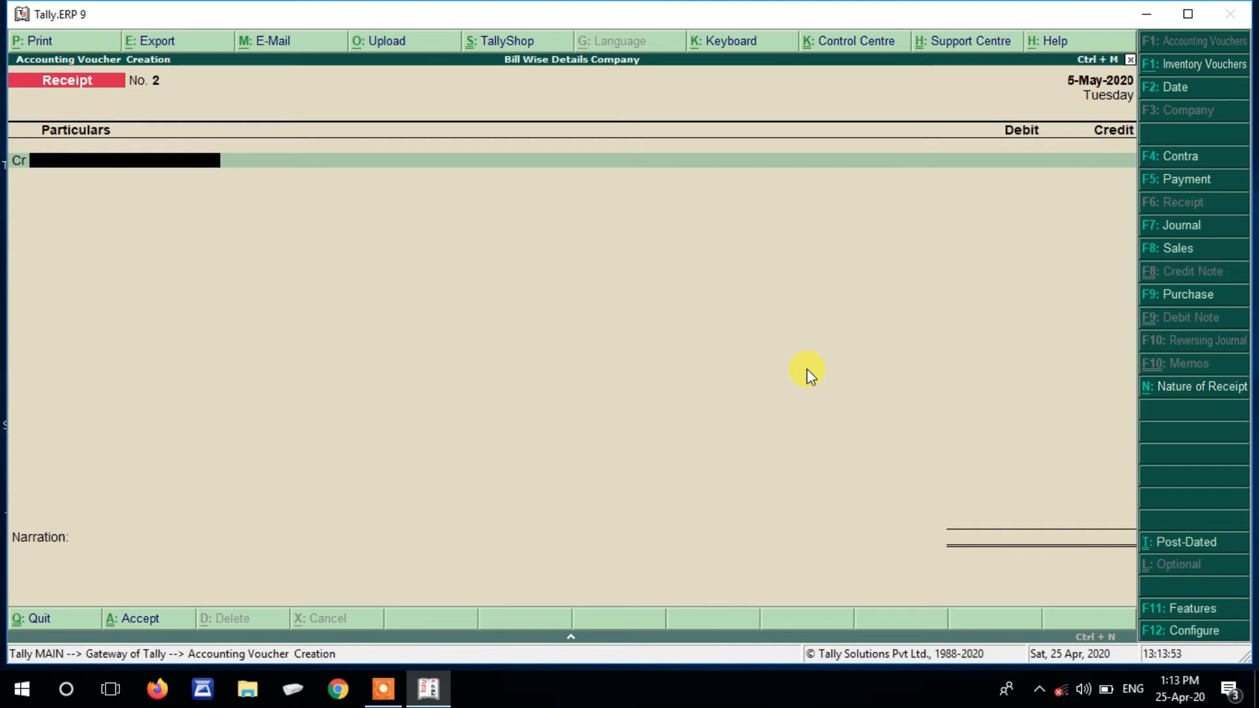
{"action": "type", "text": "Ba"}
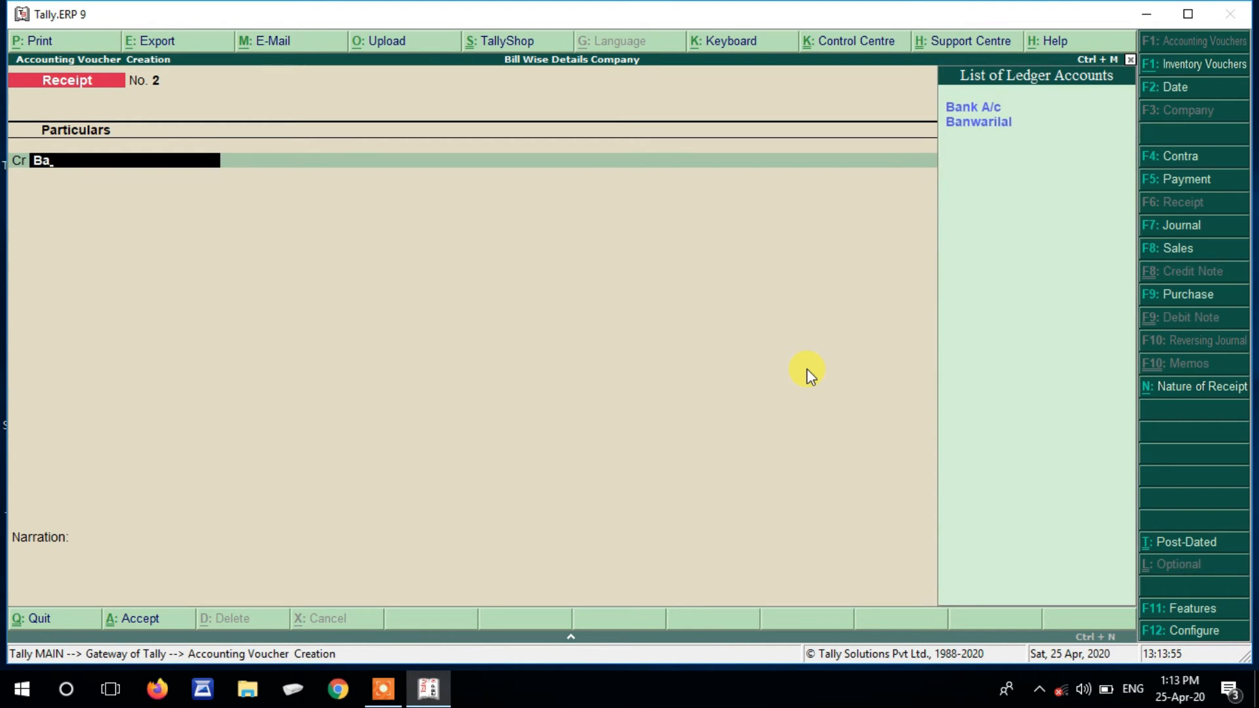
{"action": "key", "text": "Down"}
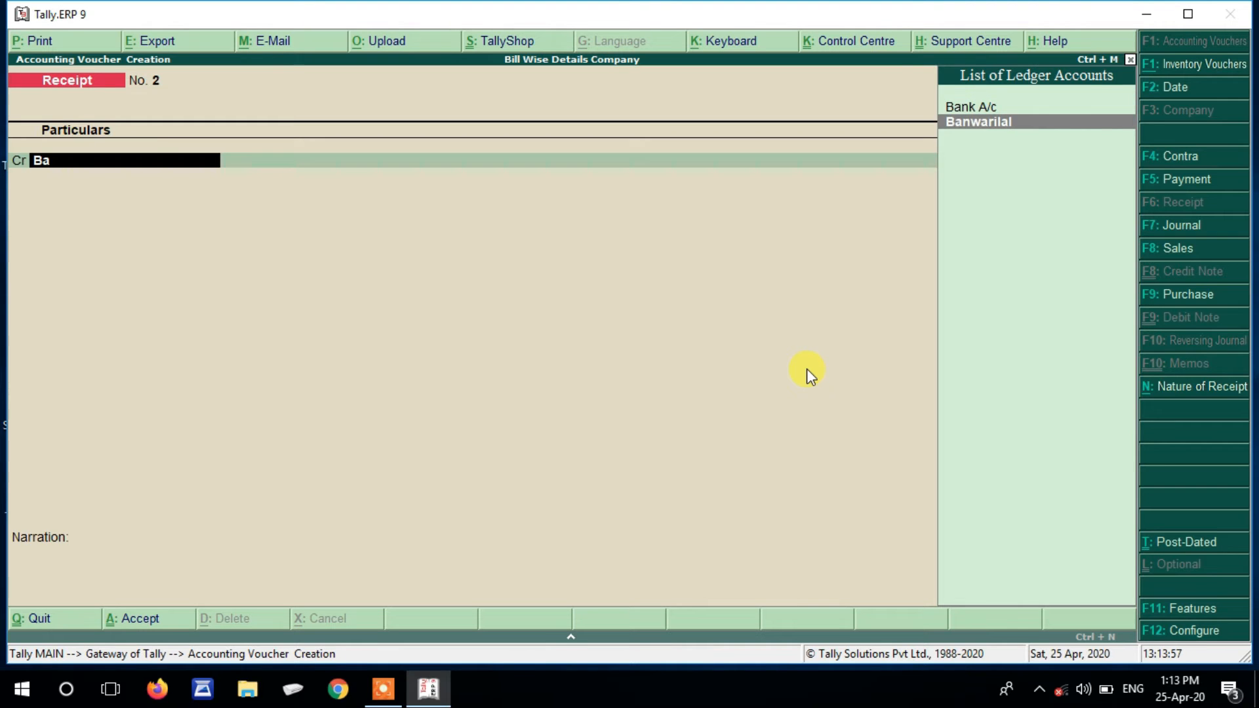
{"action": "key", "text": "Return"}
{"action": "type", "text": "2000"}
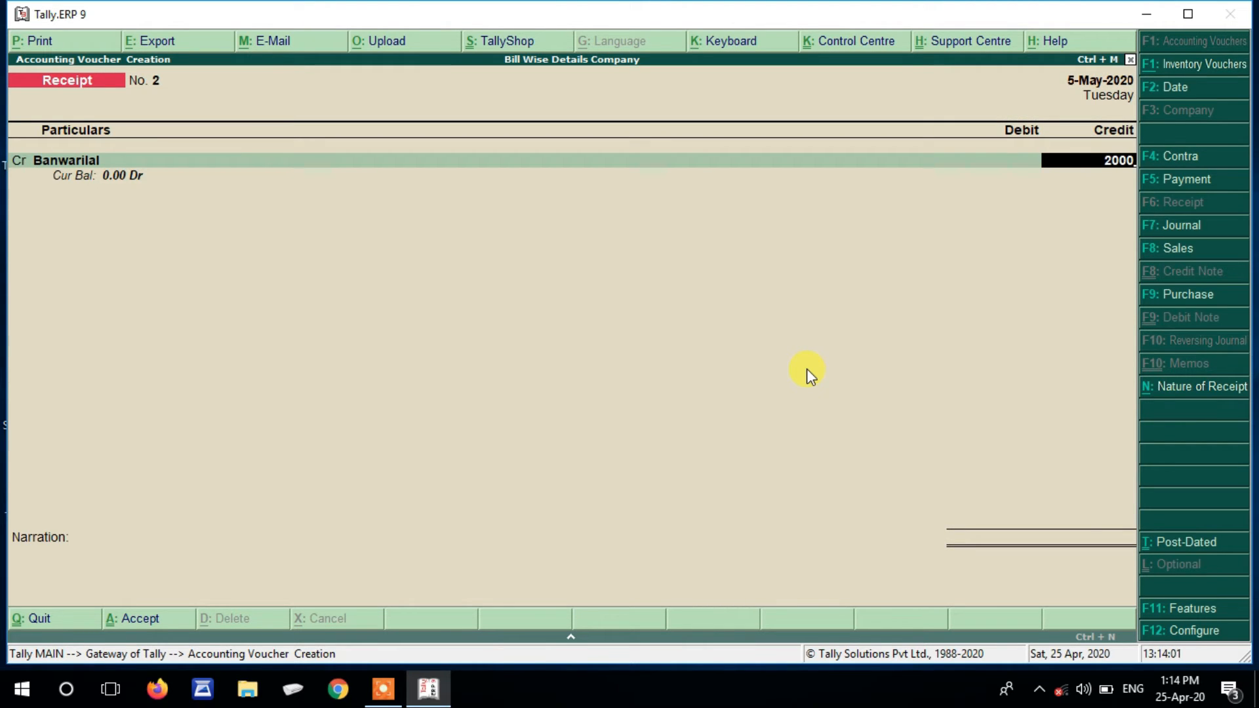
{"action": "key", "text": "Return"}
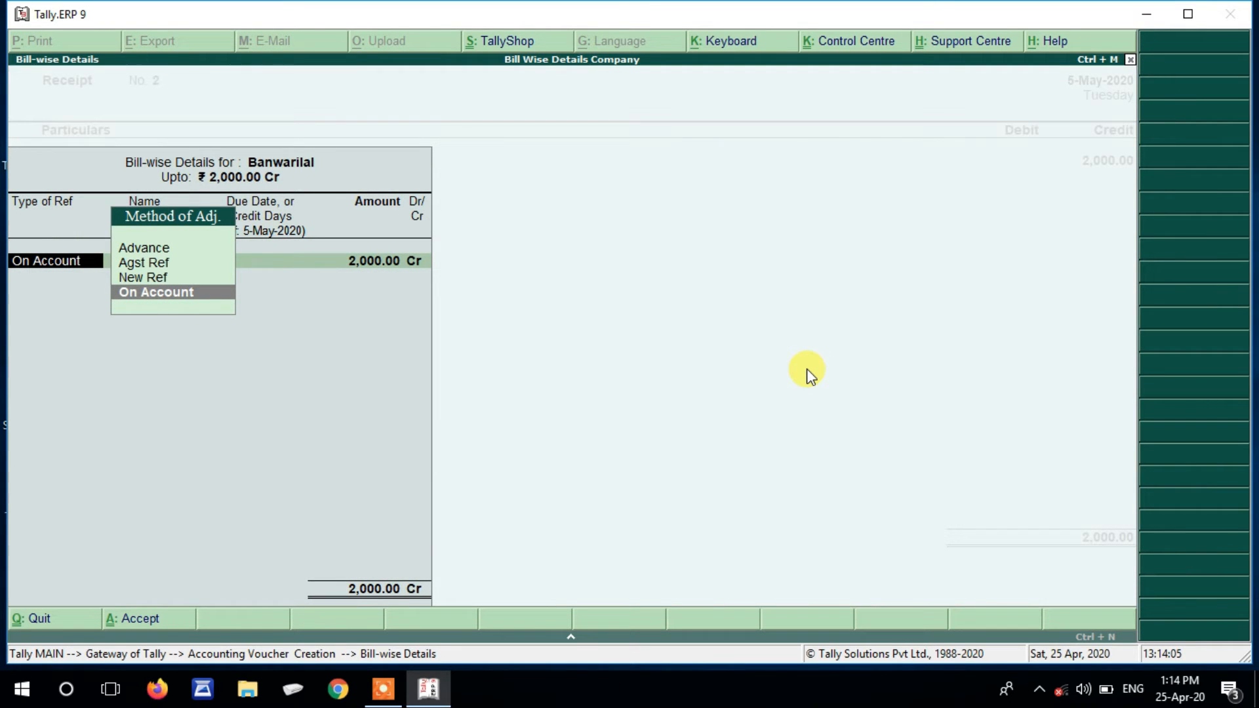
- Record the customer's 2,000.00 receipt in the bill-wise details as an Advance with reference 2
{"action": "key", "text": "Up"}
{"action": "key", "text": "Up"}
{"action": "key", "text": "Up"}
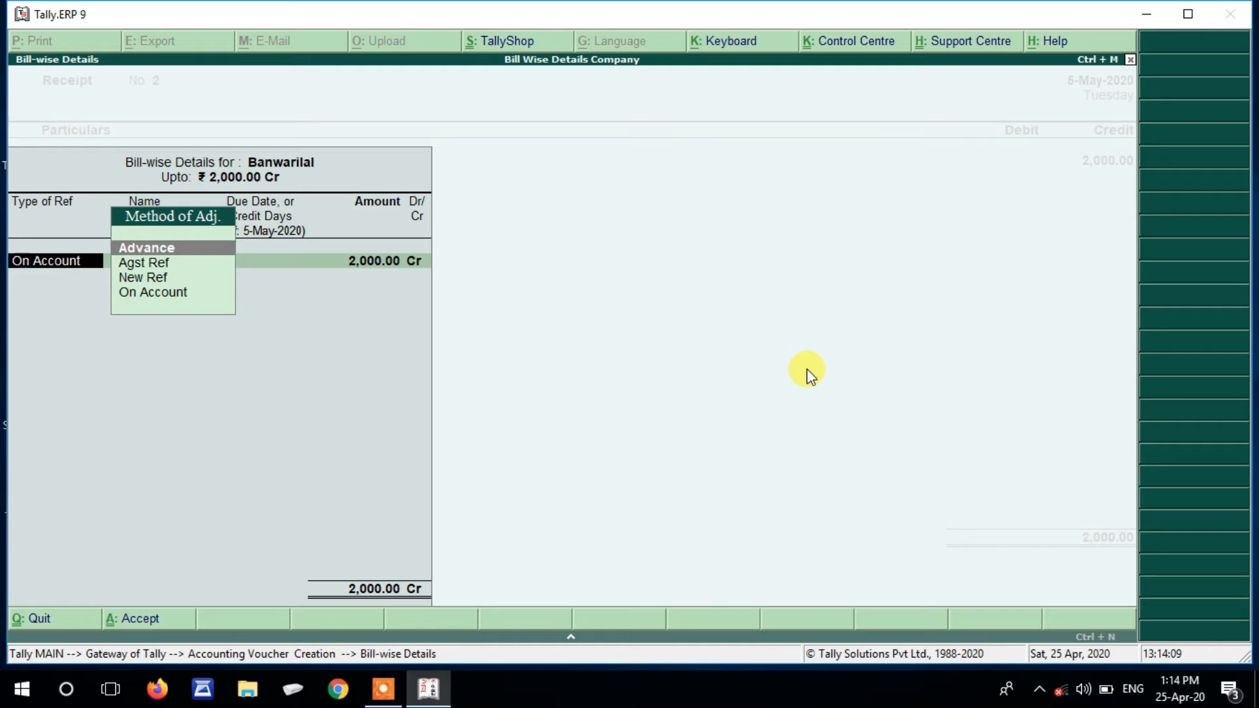
{"action": "key", "text": "Return"}
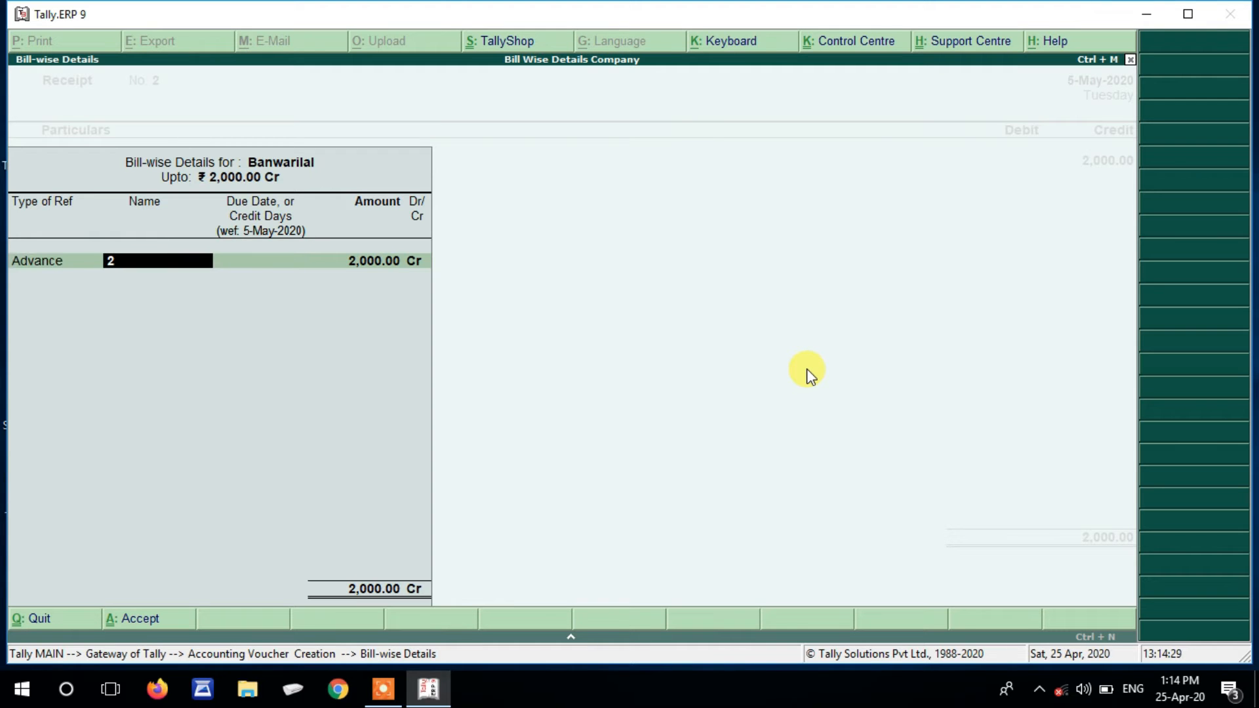
{"action": "key", "text": "Return"}
{"action": "key", "text": "Return"}
{"action": "key", "text": "Return"}
{"action": "key", "text": "Return"}
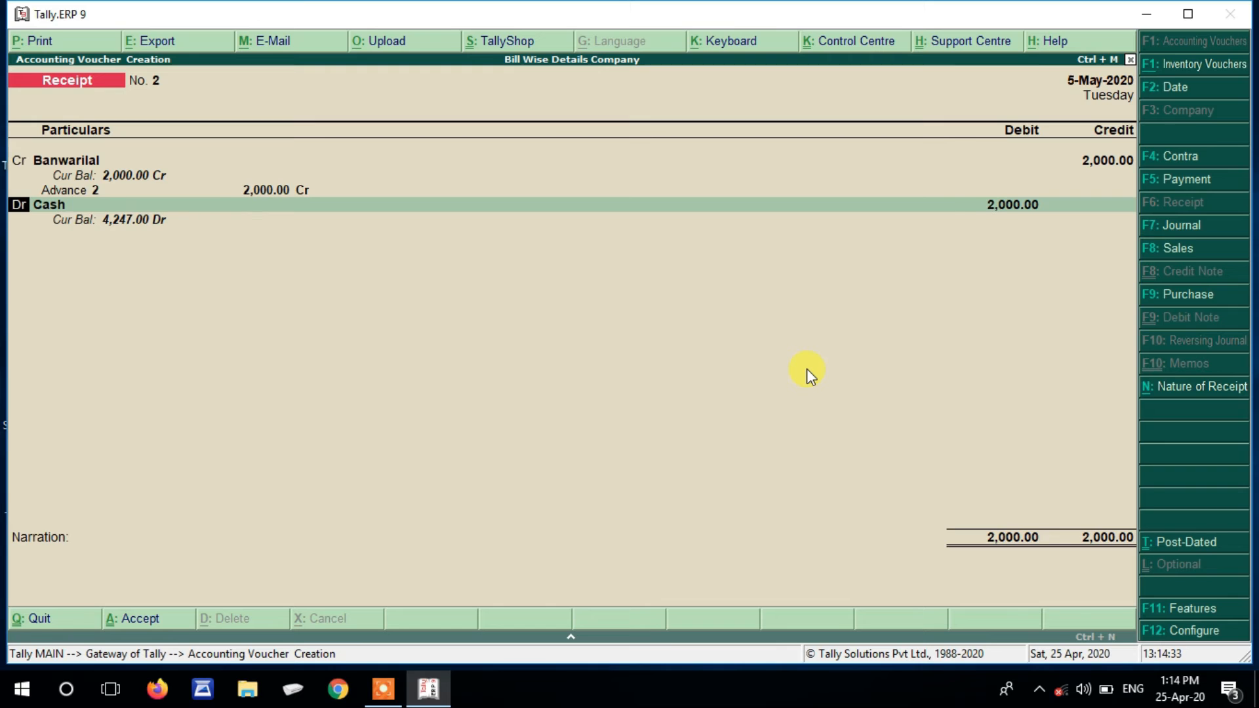
- Set the debit ledger of the receipt to Bank A/c for 2,000.00
{"action": "key", "text": "Return"}
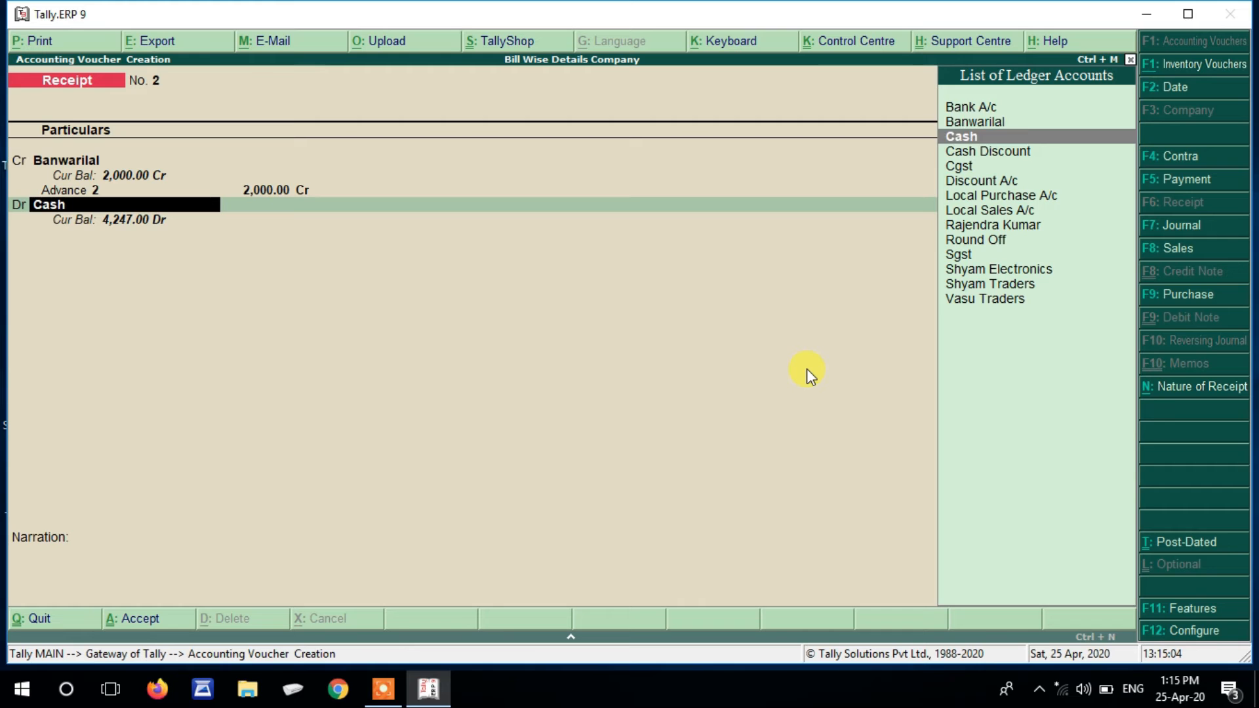
{"action": "key", "text": "Up"}
{"action": "key", "text": "Up"}
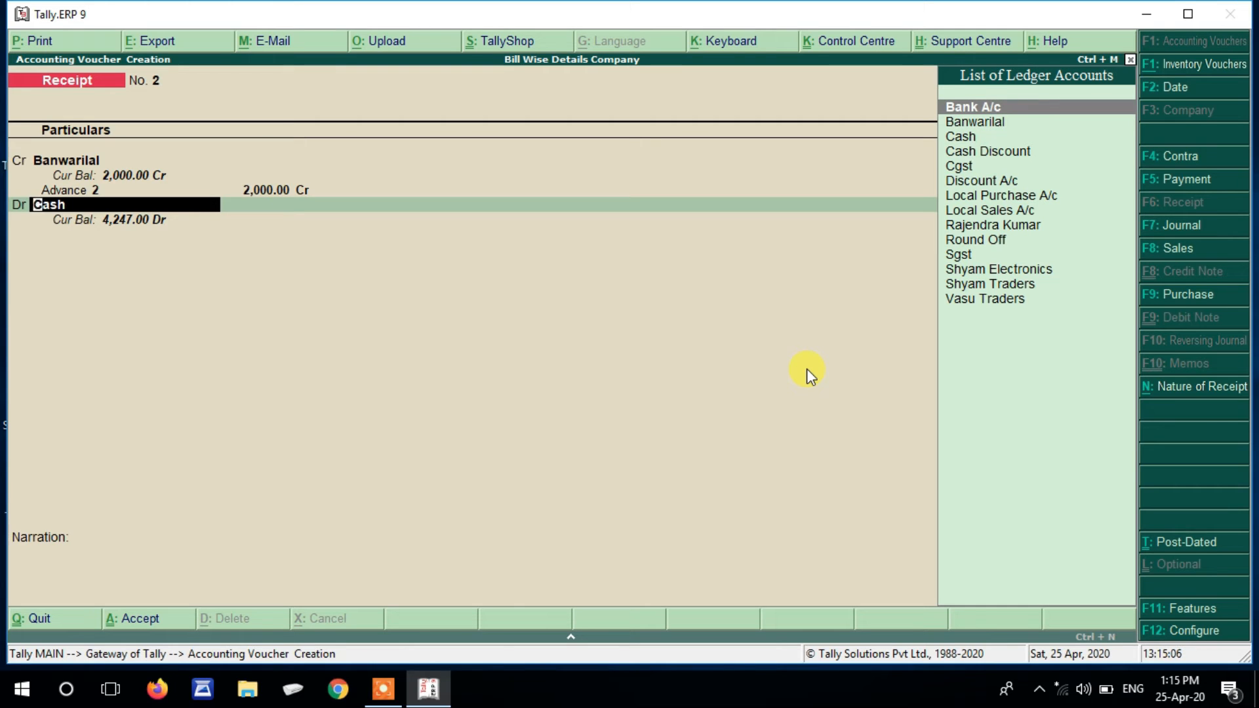
{"action": "key", "text": "Down"}
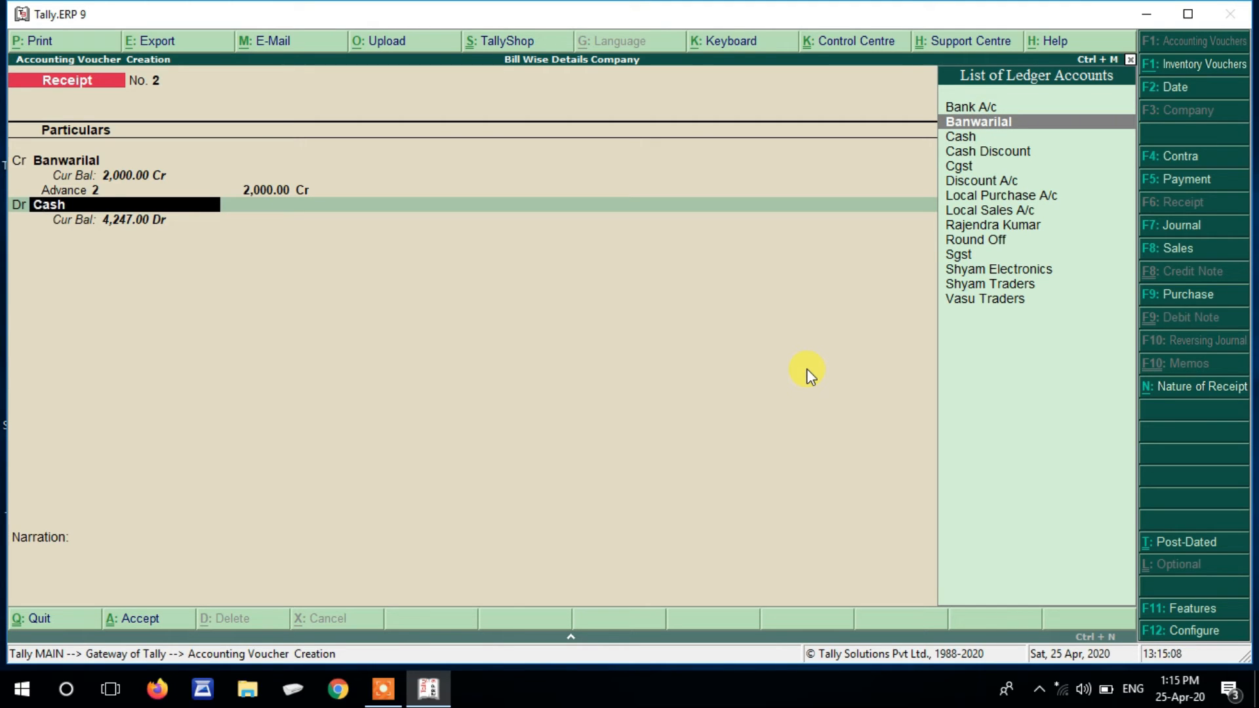
{"action": "key", "text": "Up"}
{"action": "key", "text": "Return"}
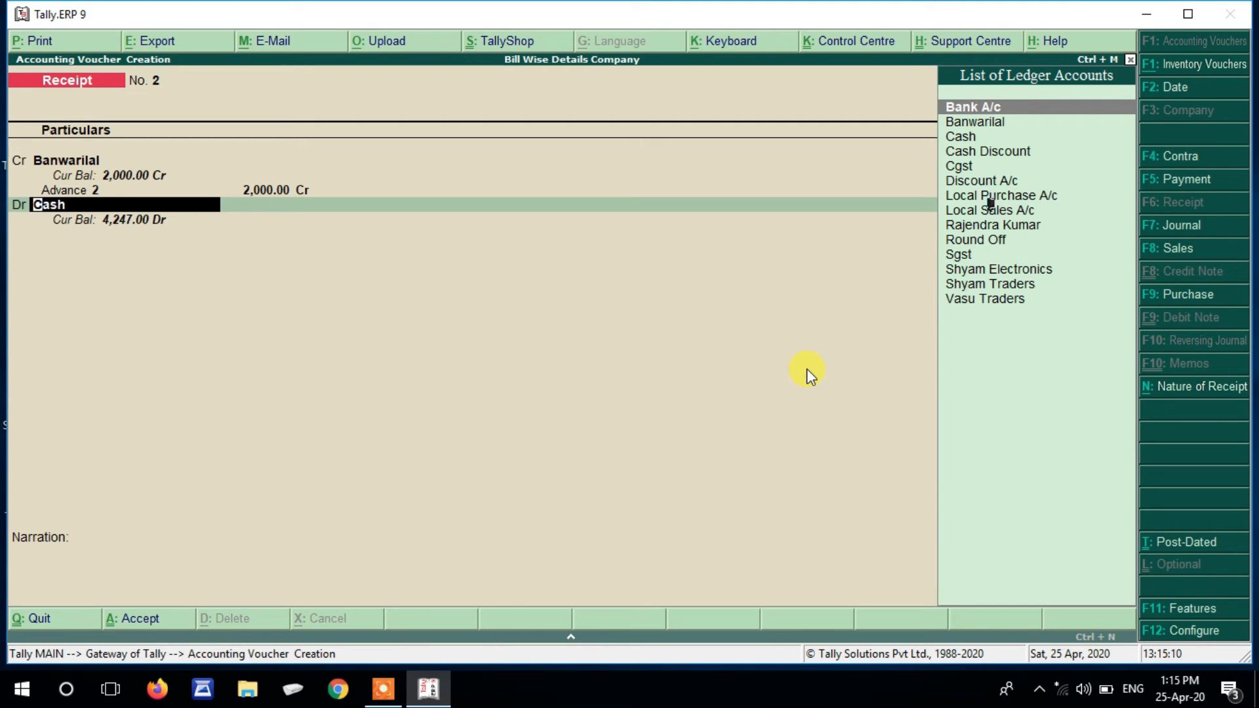
{"action": "key", "text": "Return"}
{"action": "key", "text": "Return"}
- Allocate the bank receipt as Cheque/DD with instrument date 5-May-2020, leaving the bank name blank
{"action": "key", "text": "Return"}
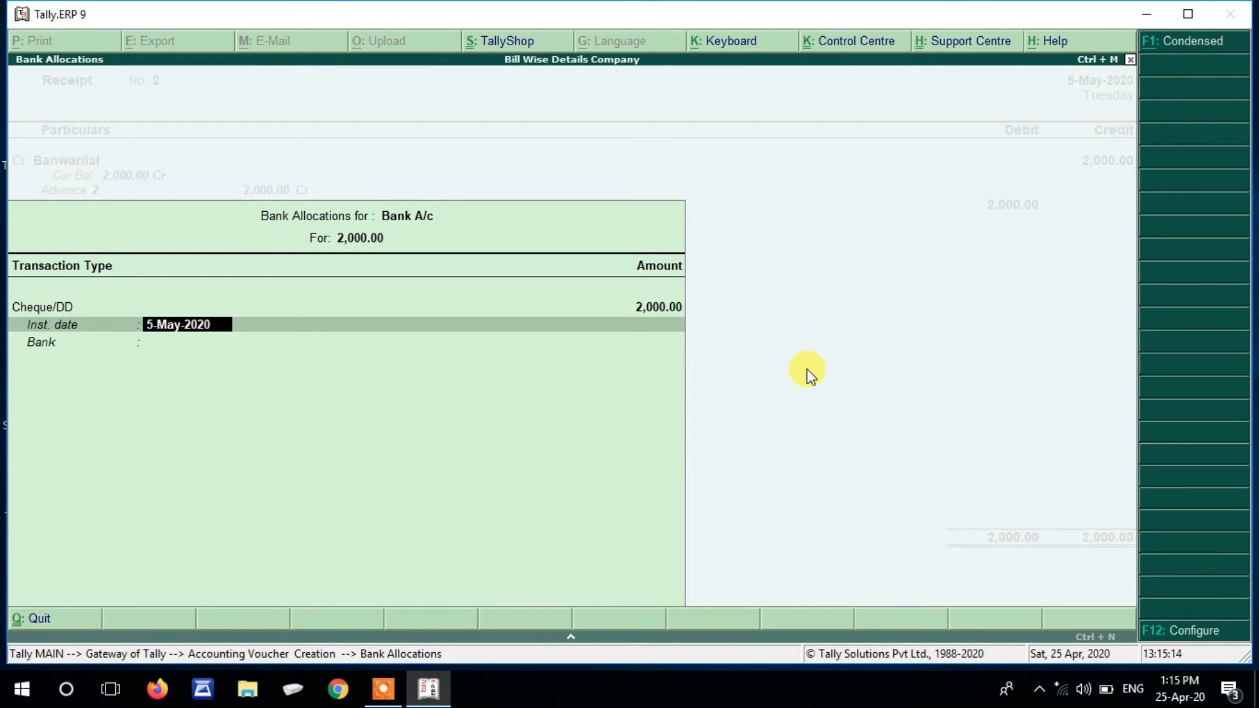
{"action": "key", "text": "BackSpace"}
{"action": "key", "text": "BackSpace"}
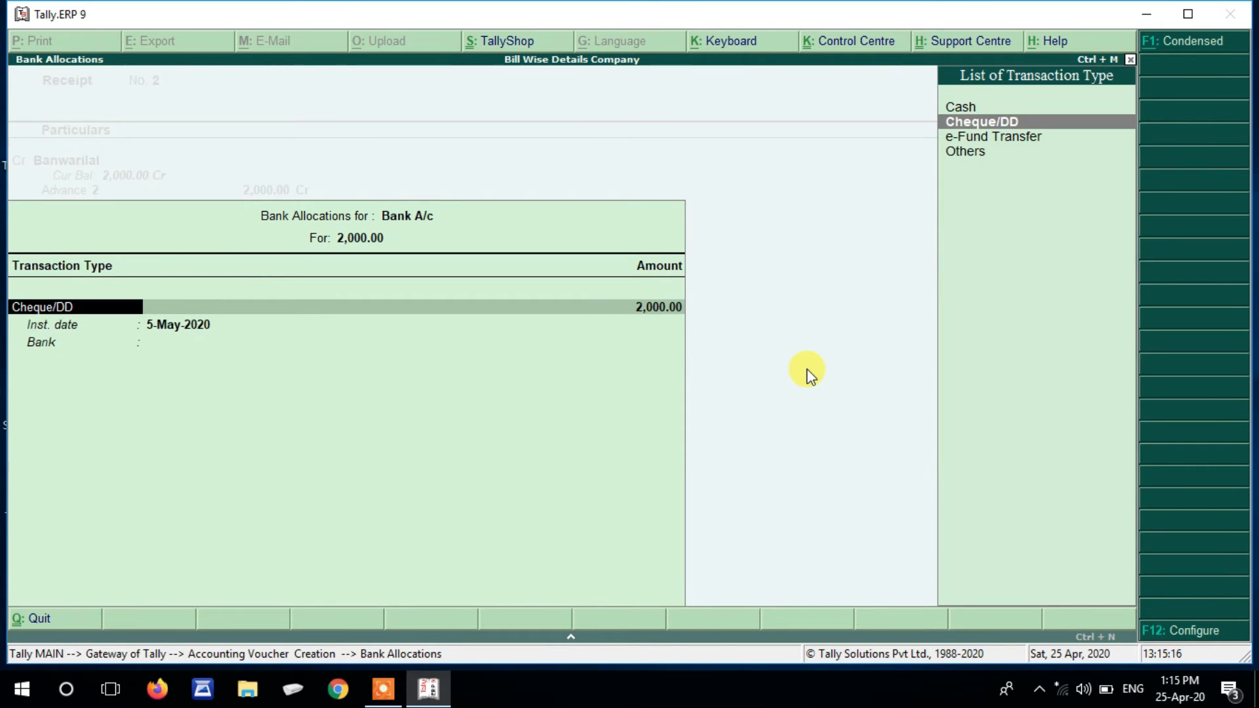
{"action": "key", "text": "Return"}
{"action": "key", "text": "Return"}
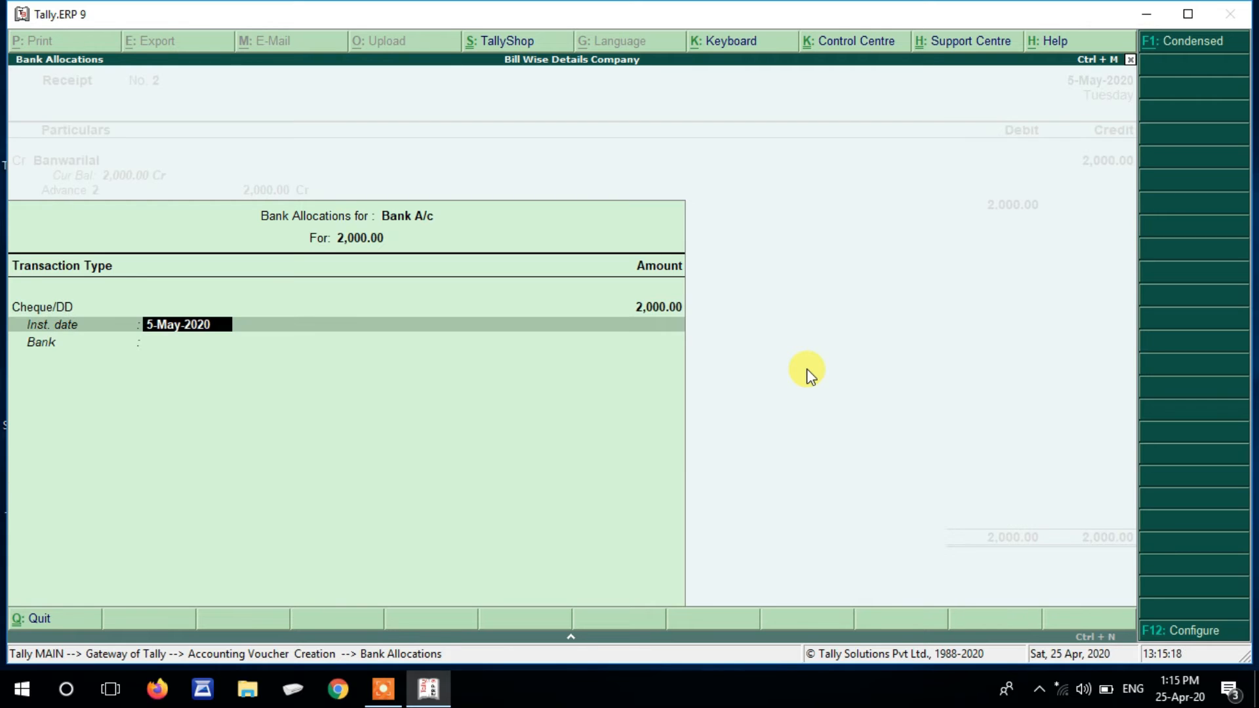
{"action": "key", "text": "Return"}
{"action": "key", "text": "Return"}
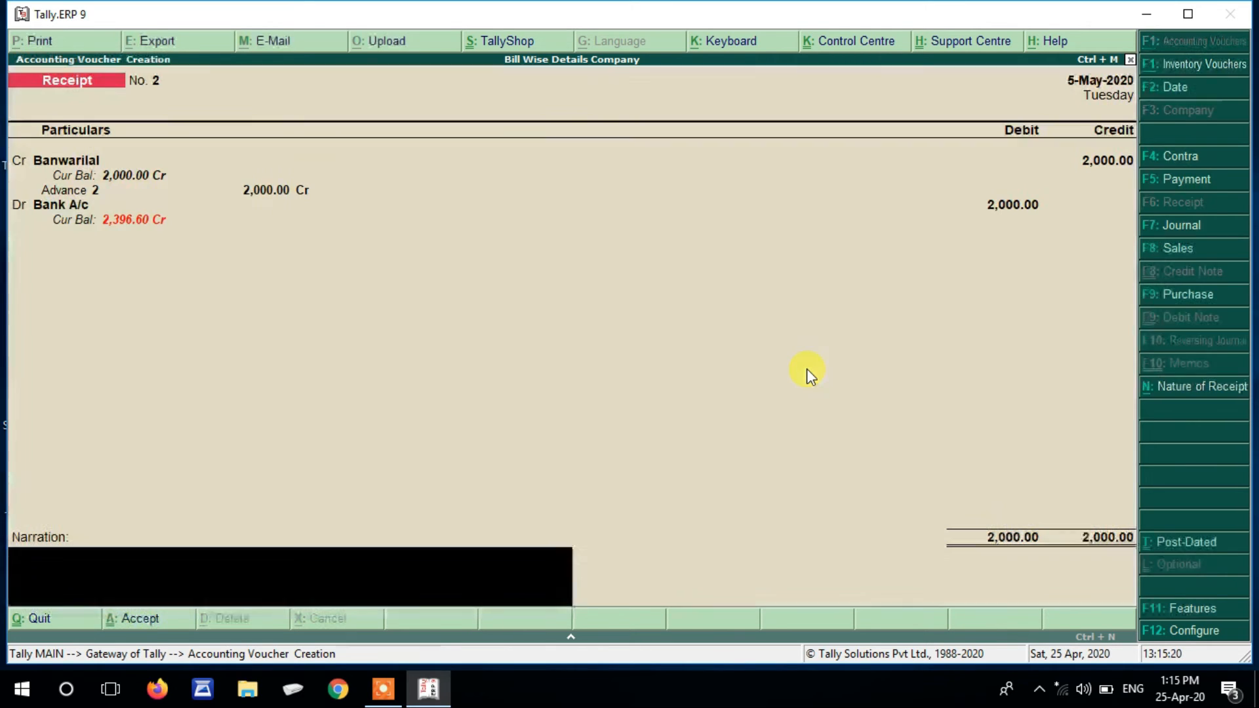
- Save the receipt voucher without a narration and return to the Gateway of Tally
{"action": "key", "text": "Return"}
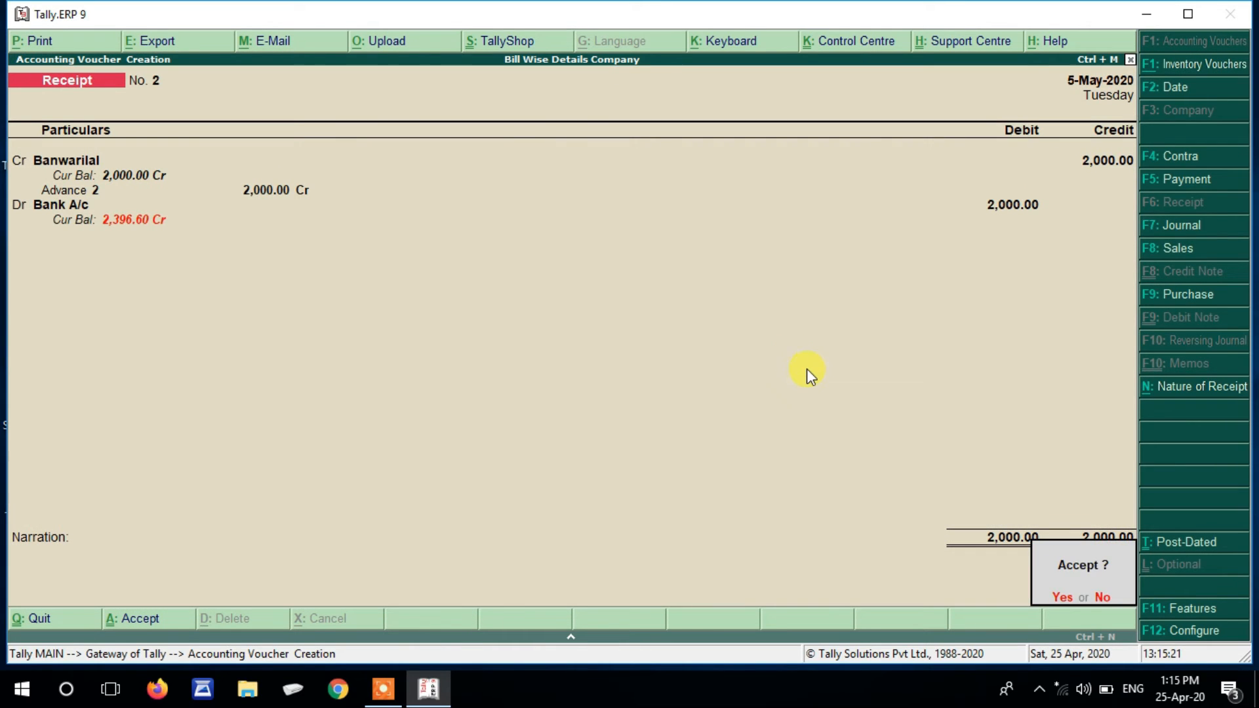
{"action": "key", "text": "Return"}
{"action": "key", "text": "Escape"}
{"action": "key", "text": "Return"}
{"action": "key", "text": "Escape"}
{"action": "key", "text": "Escape"}
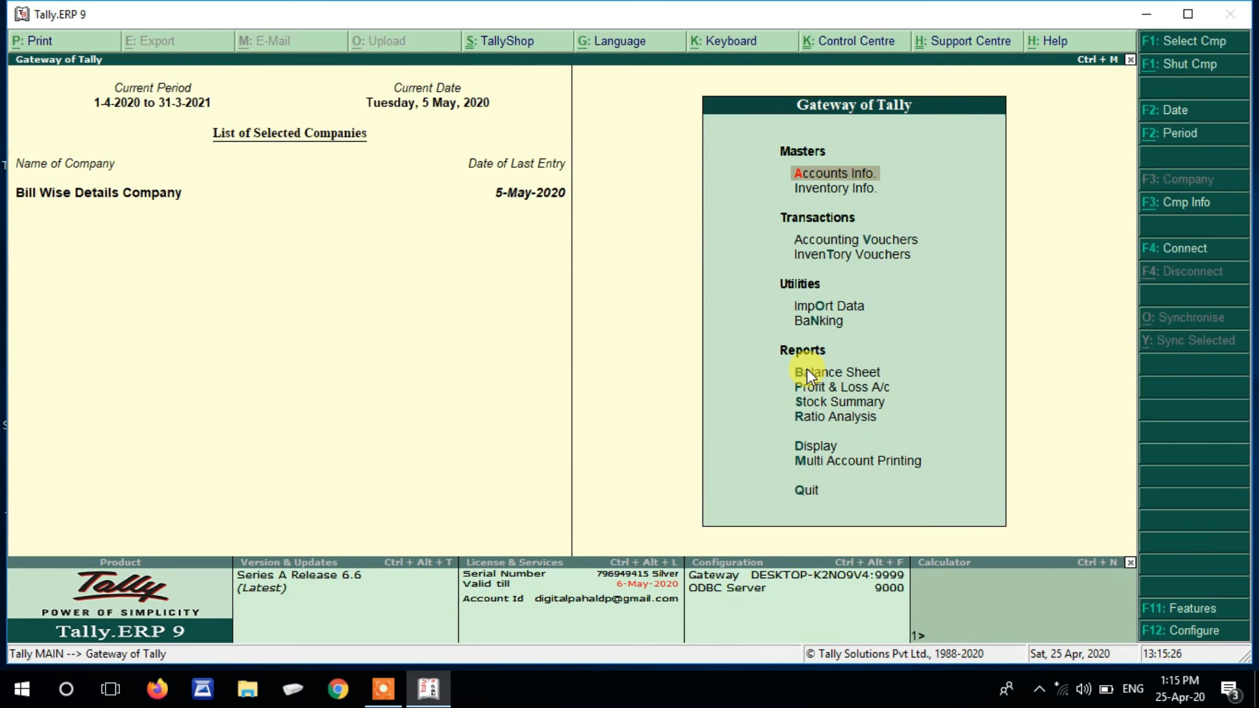
- Display the outstanding payables report to check the customer's advance, then return to the Gateway of Tally
{"action": "key", "text": "d"}
{"action": "key", "text": "s"}
{"action": "key", "text": "Return"}
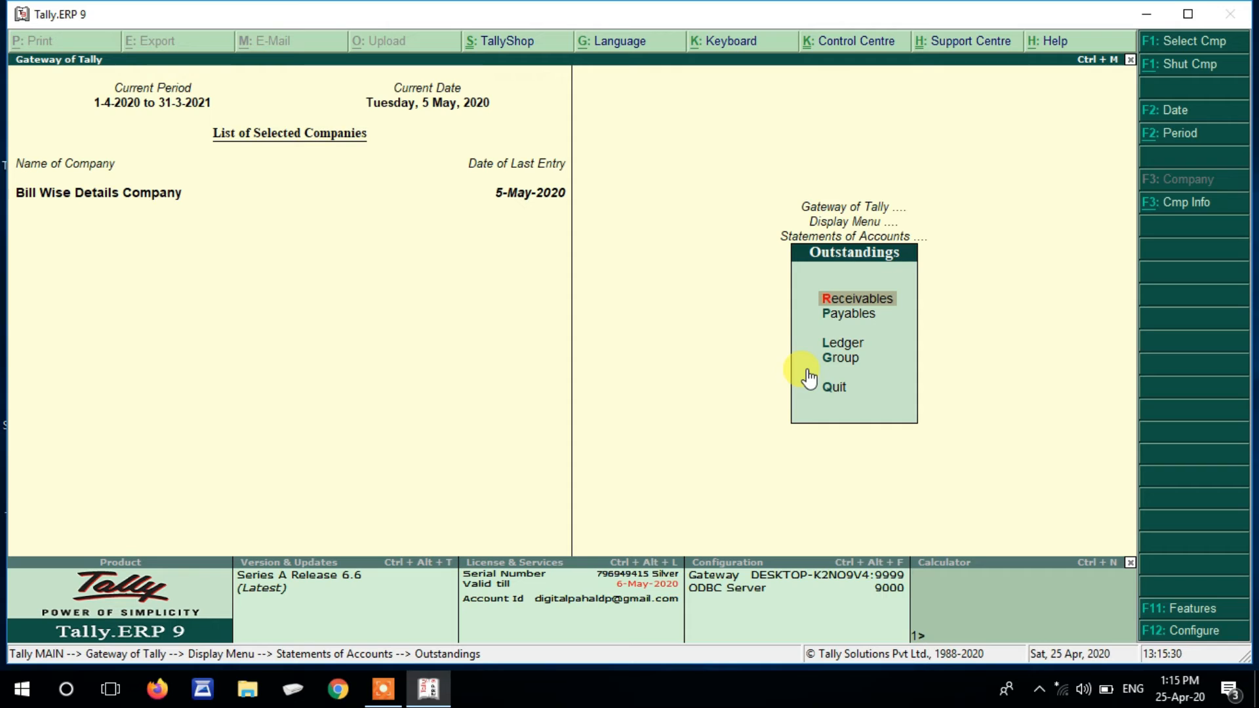
{"action": "key", "text": "Down"}
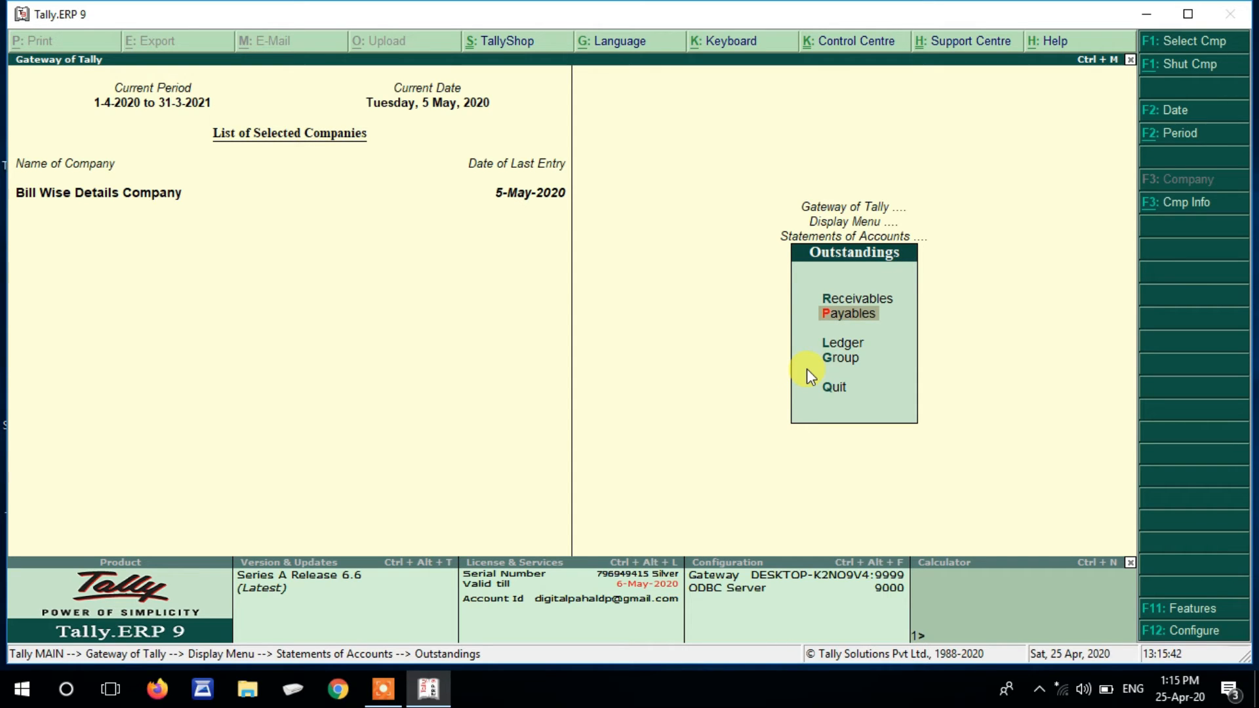
{"action": "key", "text": "Return"}
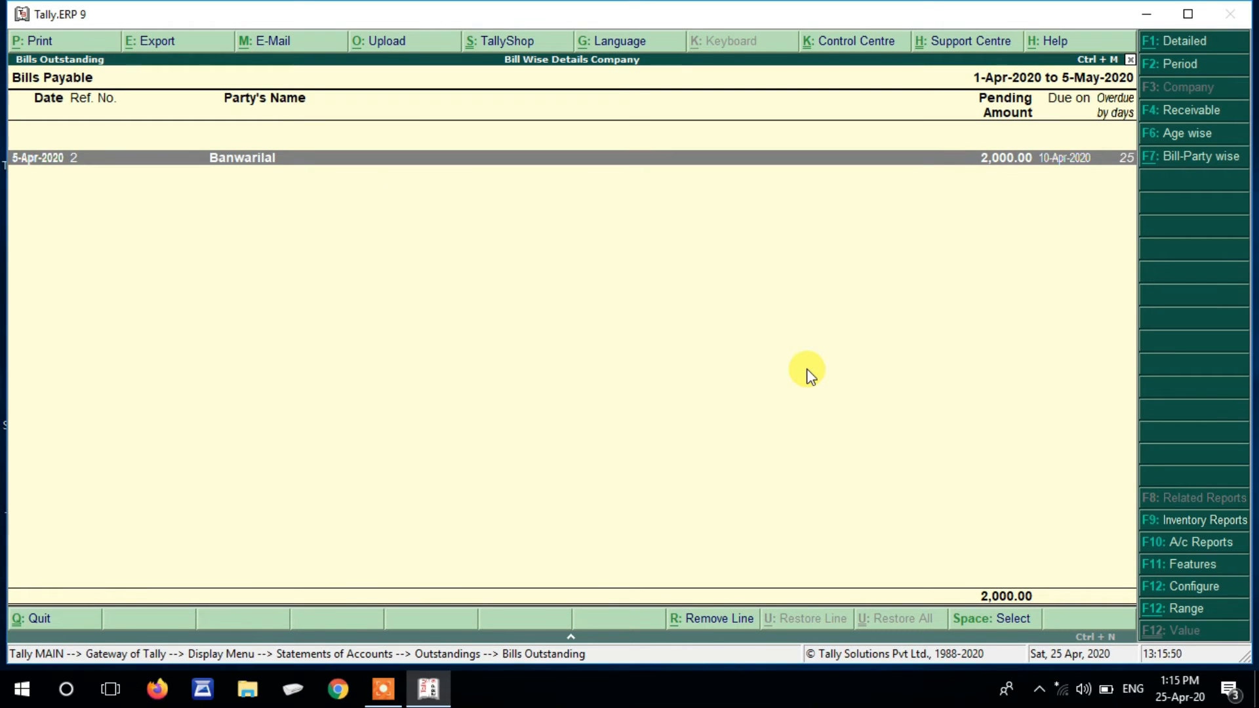
{"action": "key", "text": "Escape"}
{"action": "key", "text": "Escape"}
{"action": "key", "text": "Escape"}
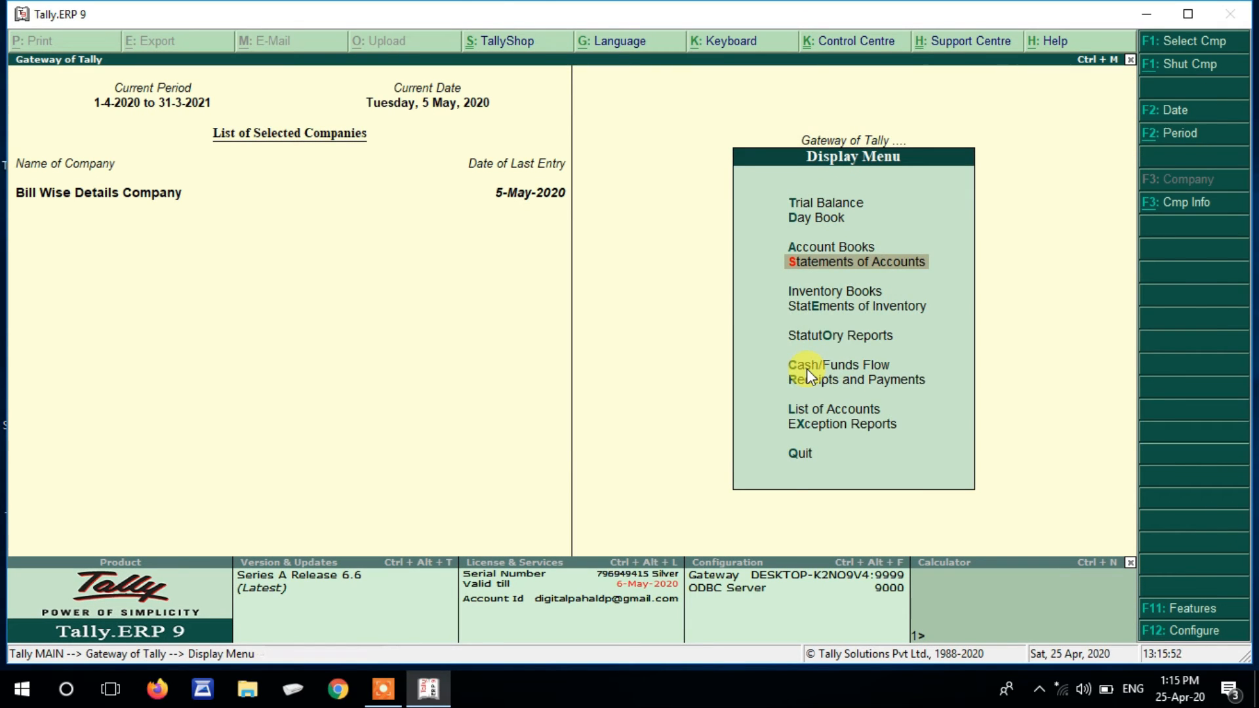
{"action": "key", "text": "Escape"}
- Start a sales voucher dated 6-May-2020 for the same customer with Local Sales A/c as the sales ledger
{"action": "key", "text": "v"}
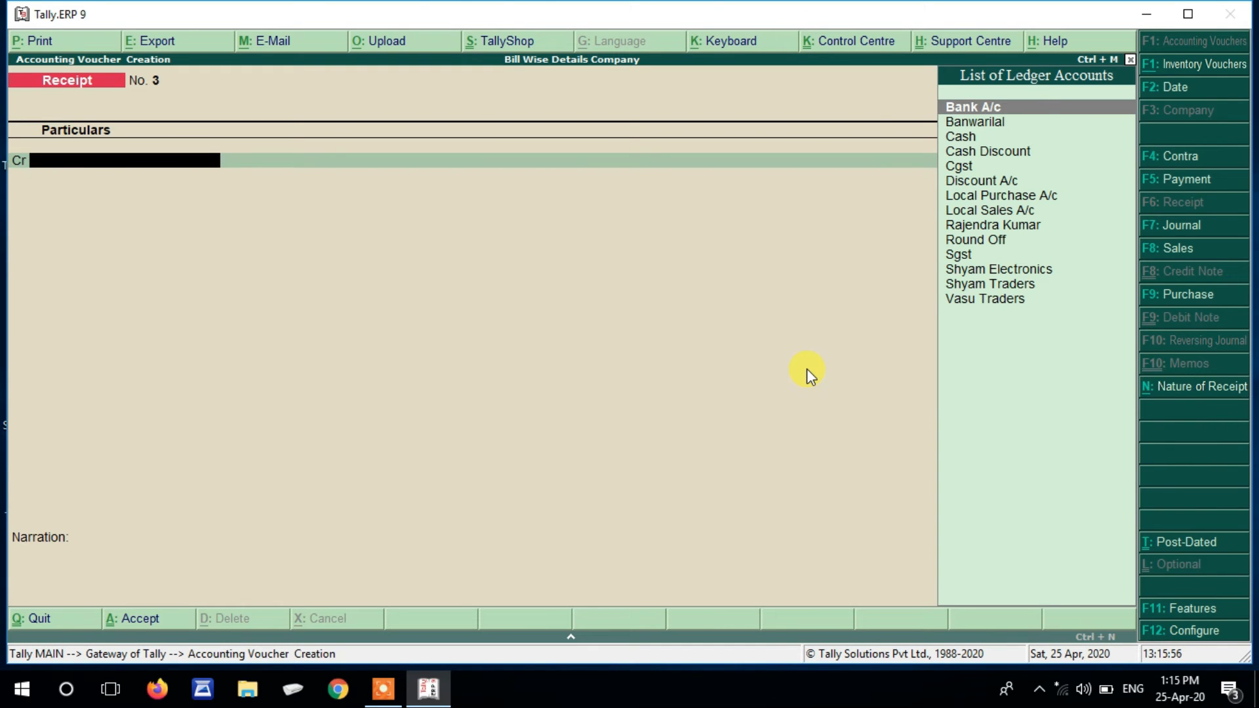
{"action": "key", "text": "F8"}
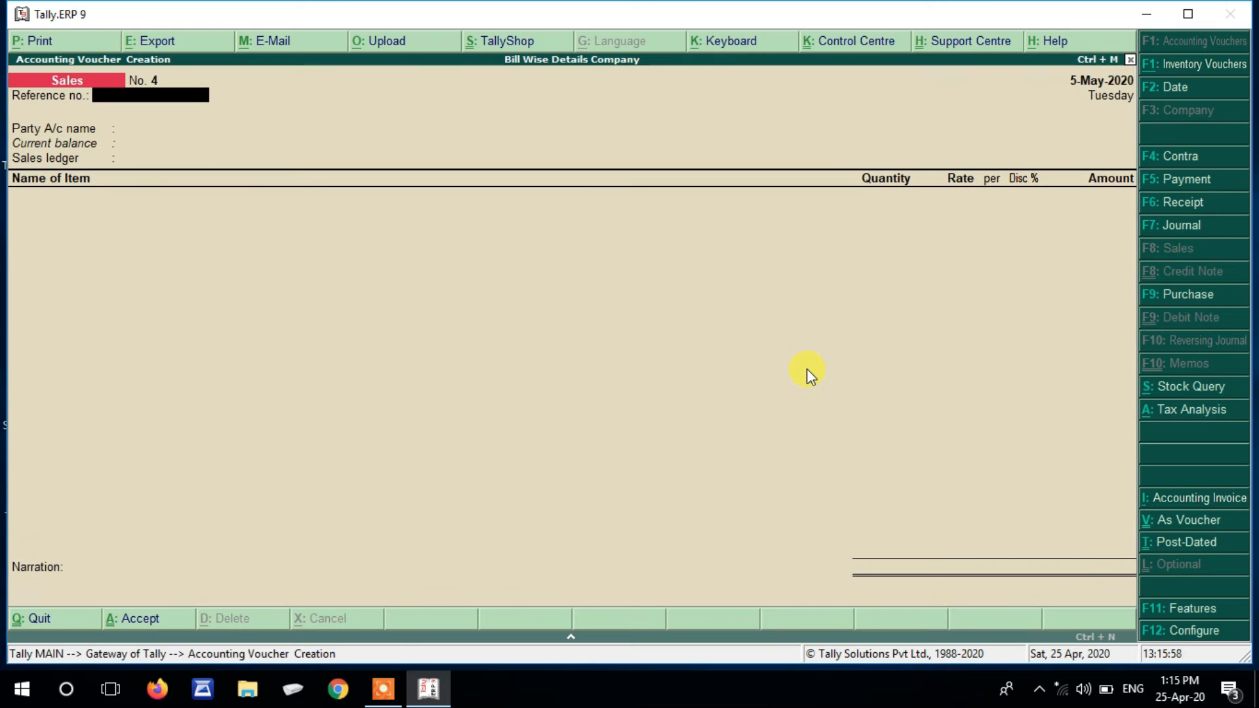
{"action": "key", "text": "Return"}
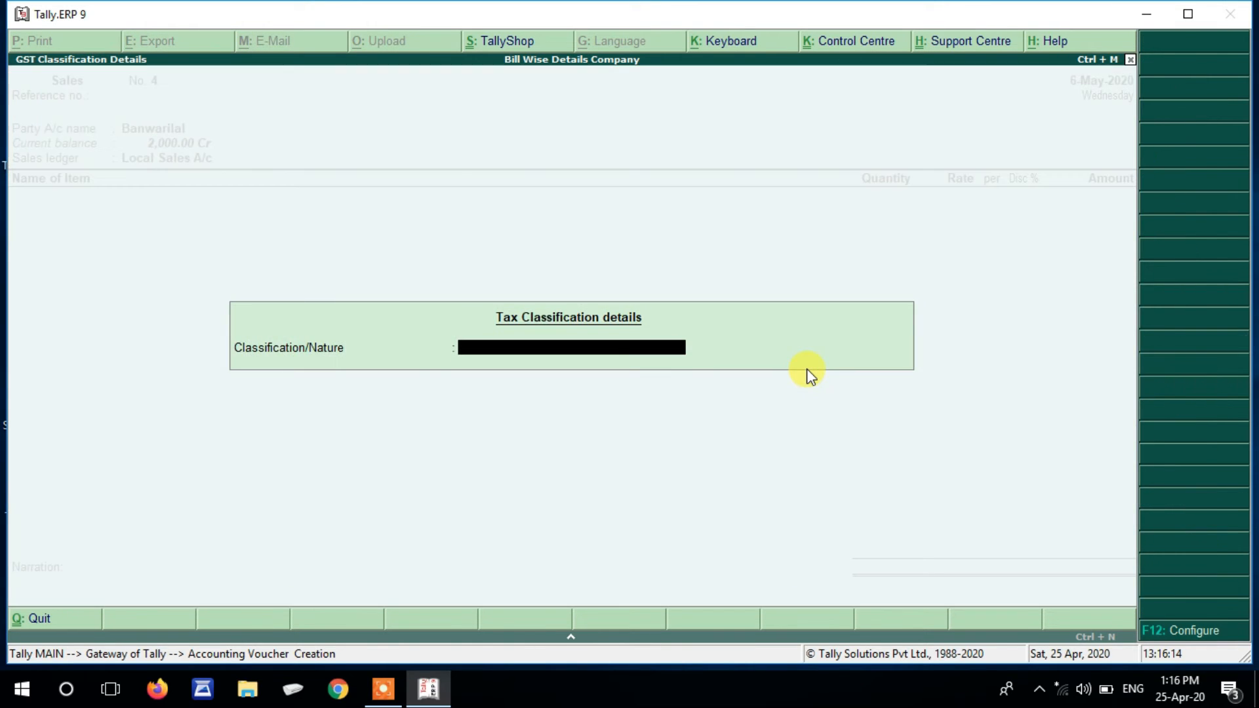
{"action": "key", "text": "Return"}
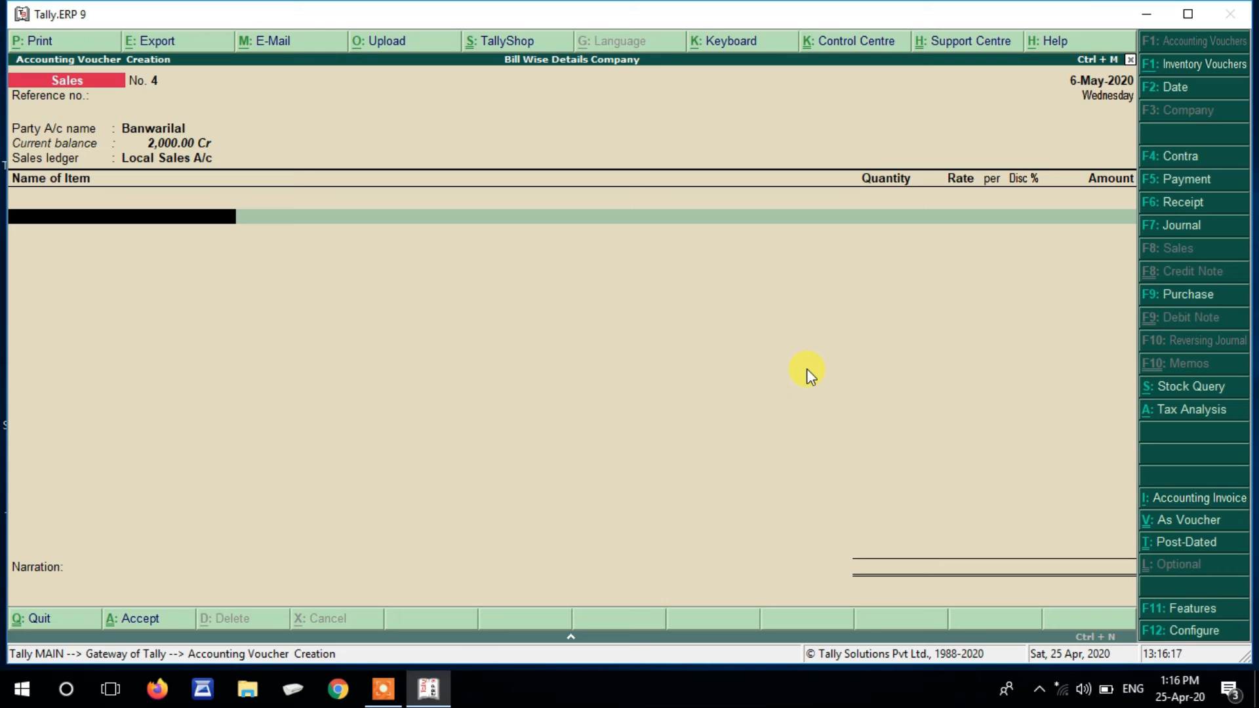
- Add 20 pcs of Oswal Soap at a rate of 60.00 to the sales voucher and finish the item list
{"action": "type", "text": "O"}
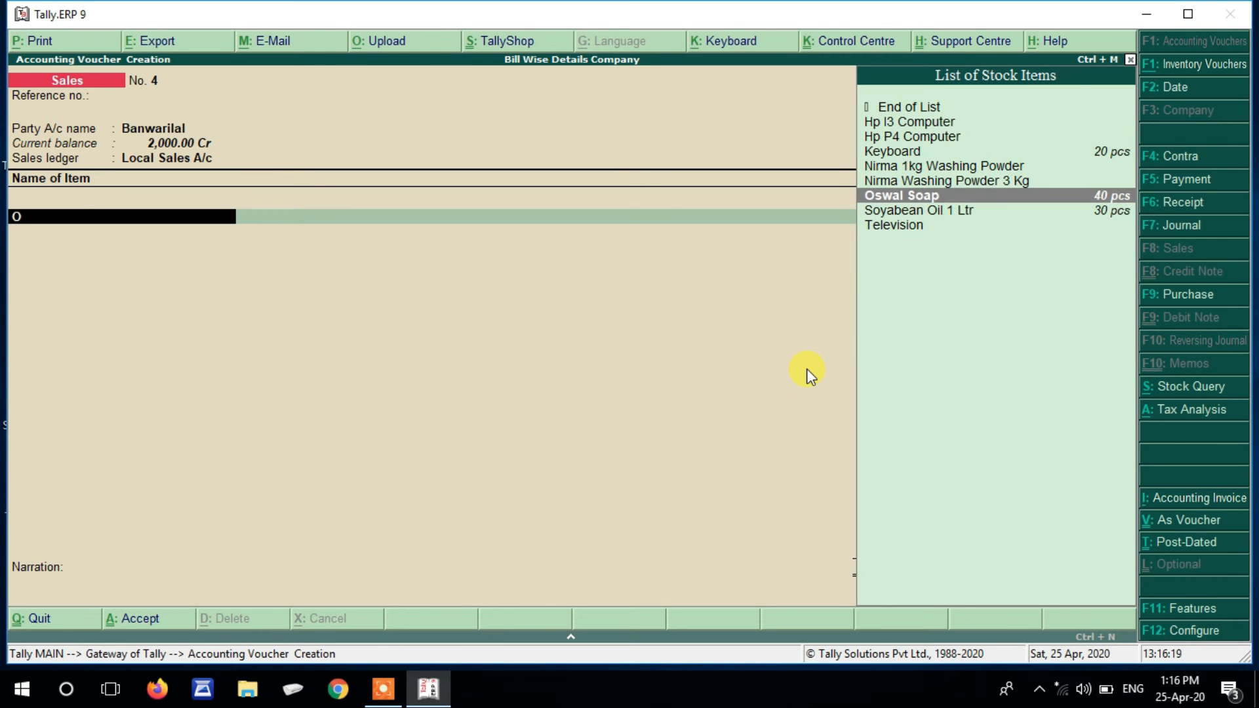
{"action": "key", "text": "Return"}
{"action": "key", "text": "Return"}
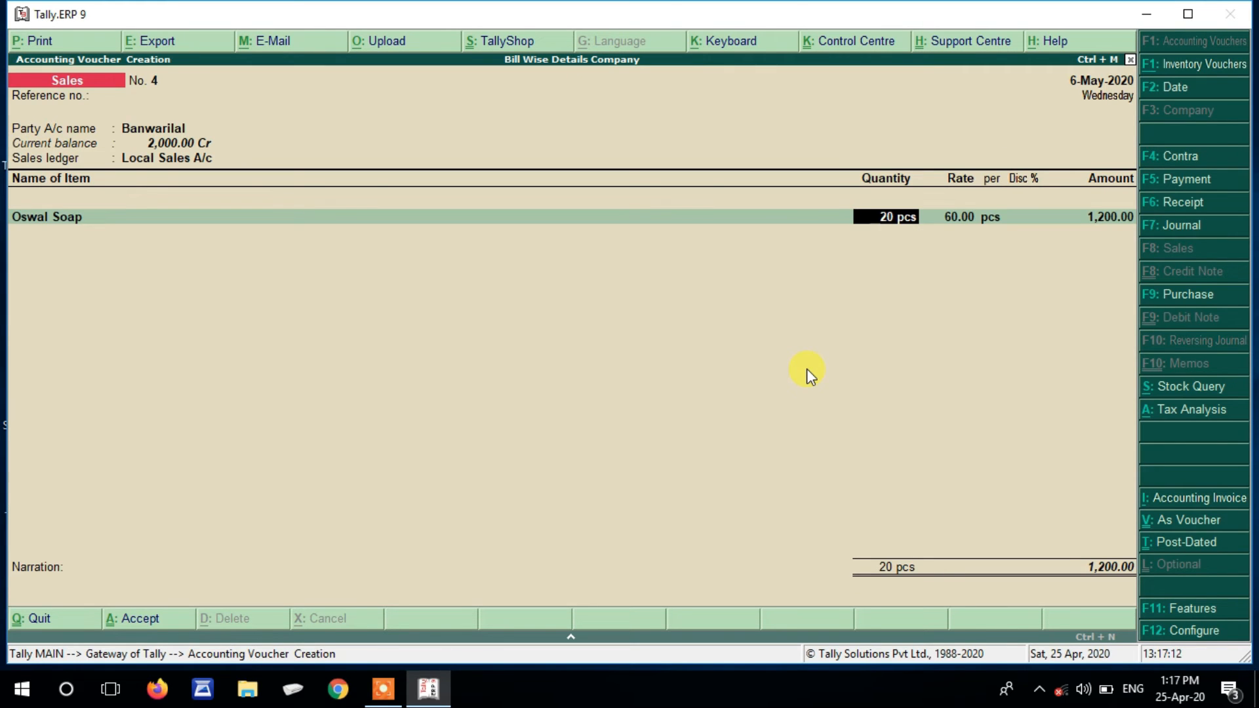
{"action": "key", "text": "Return"}
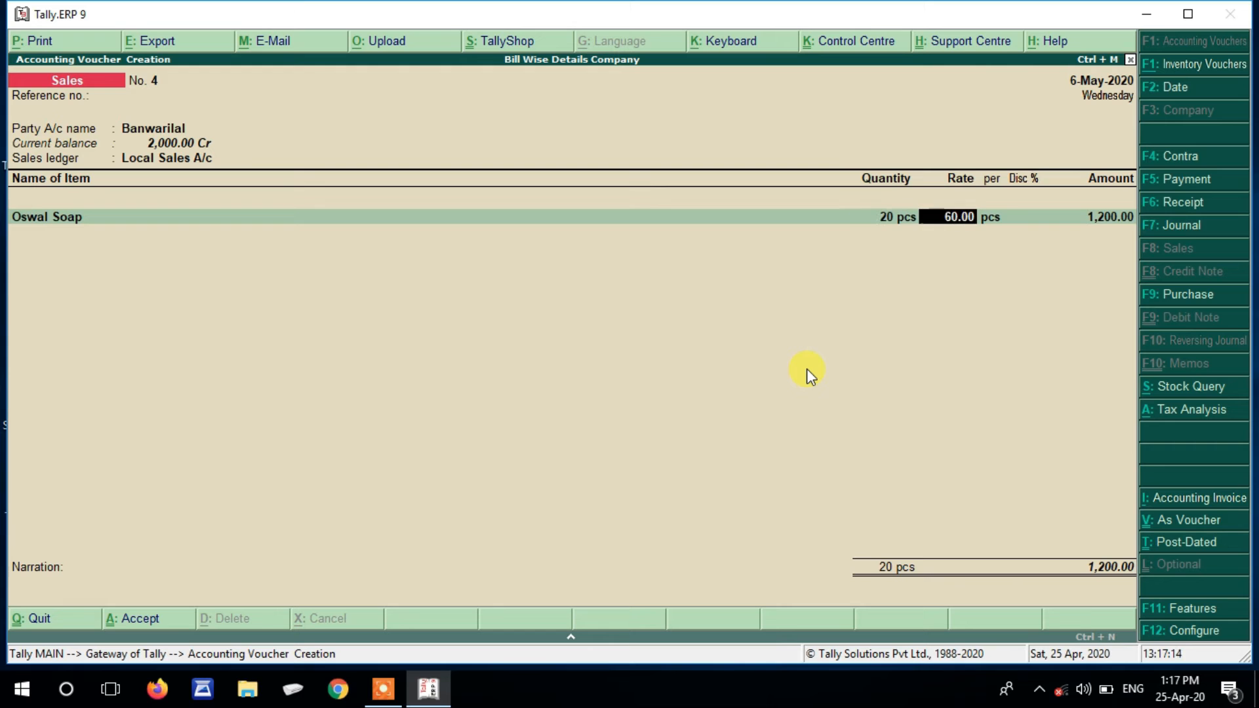
{"action": "key", "text": "Return"}
{"action": "key", "text": "Return"}
{"action": "key", "text": "Return"}
{"action": "key", "text": "Return"}
{"action": "key", "text": "Return"}
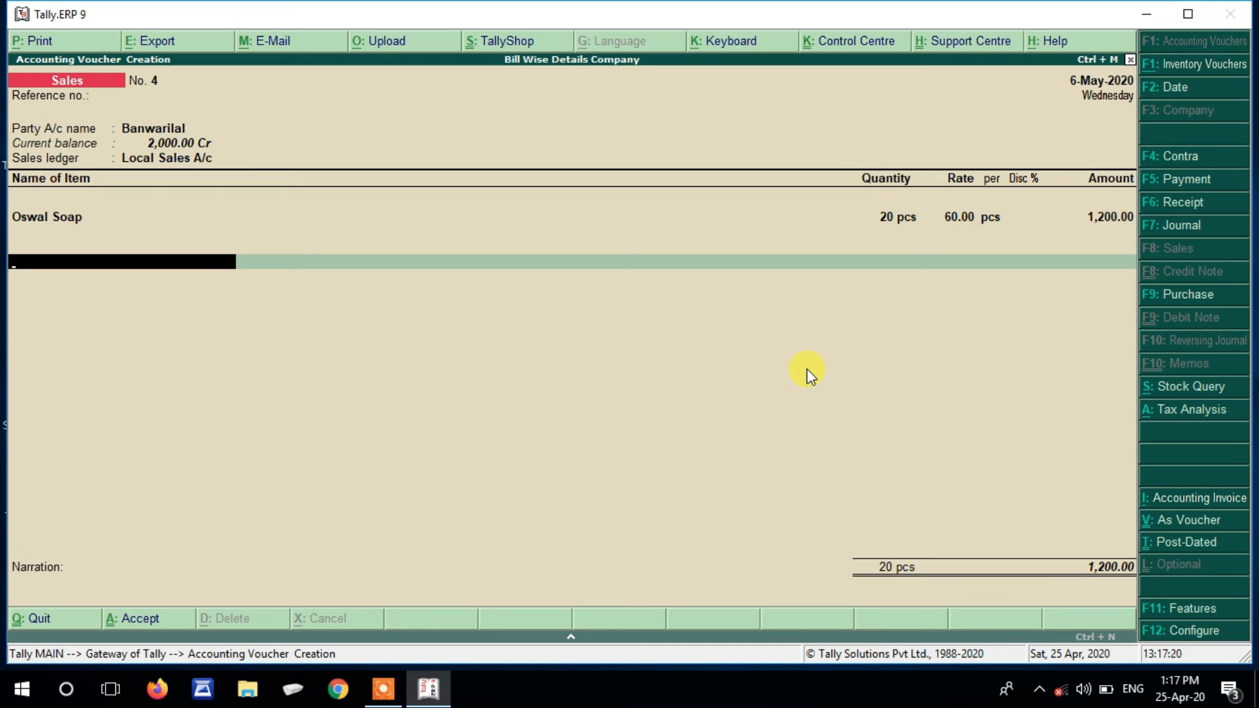
- Add the Cgst and Sgst tax ledgers to the sales voucher, each for 108.00
{"action": "type", "text": "Cg"}
{"action": "key", "text": "Return"}
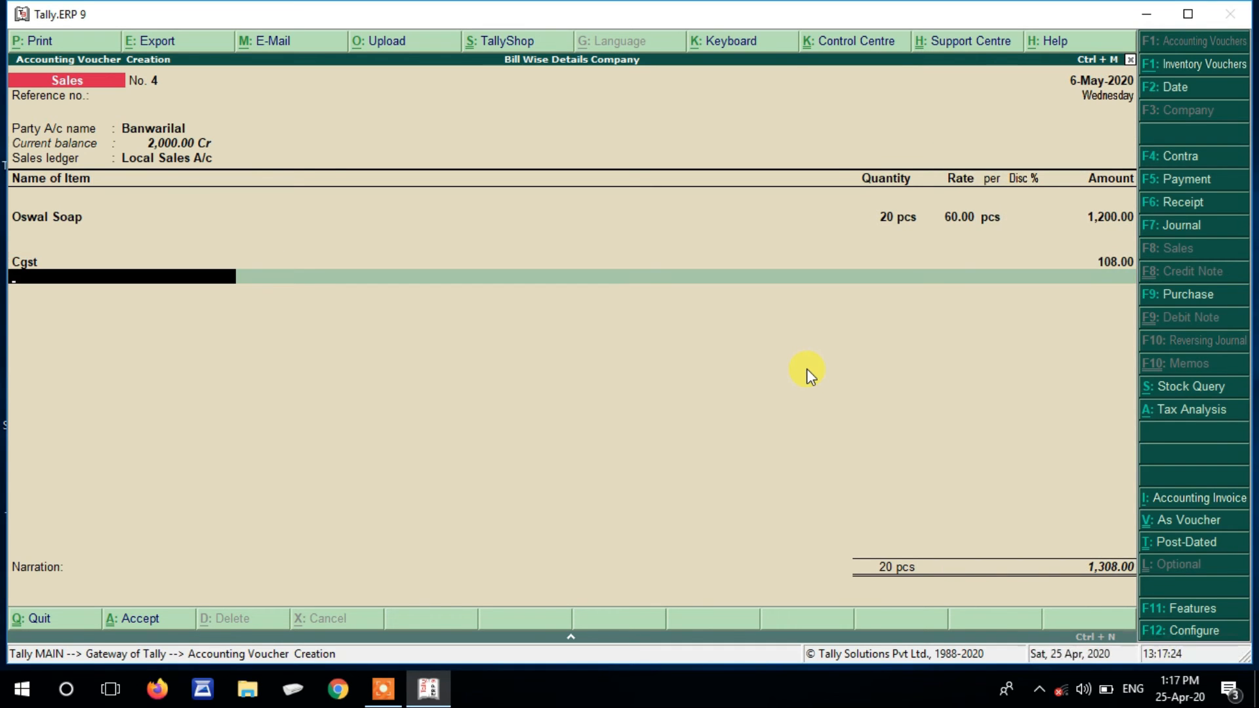
{"action": "type", "text": "S"}
{"action": "key", "text": "Return"}
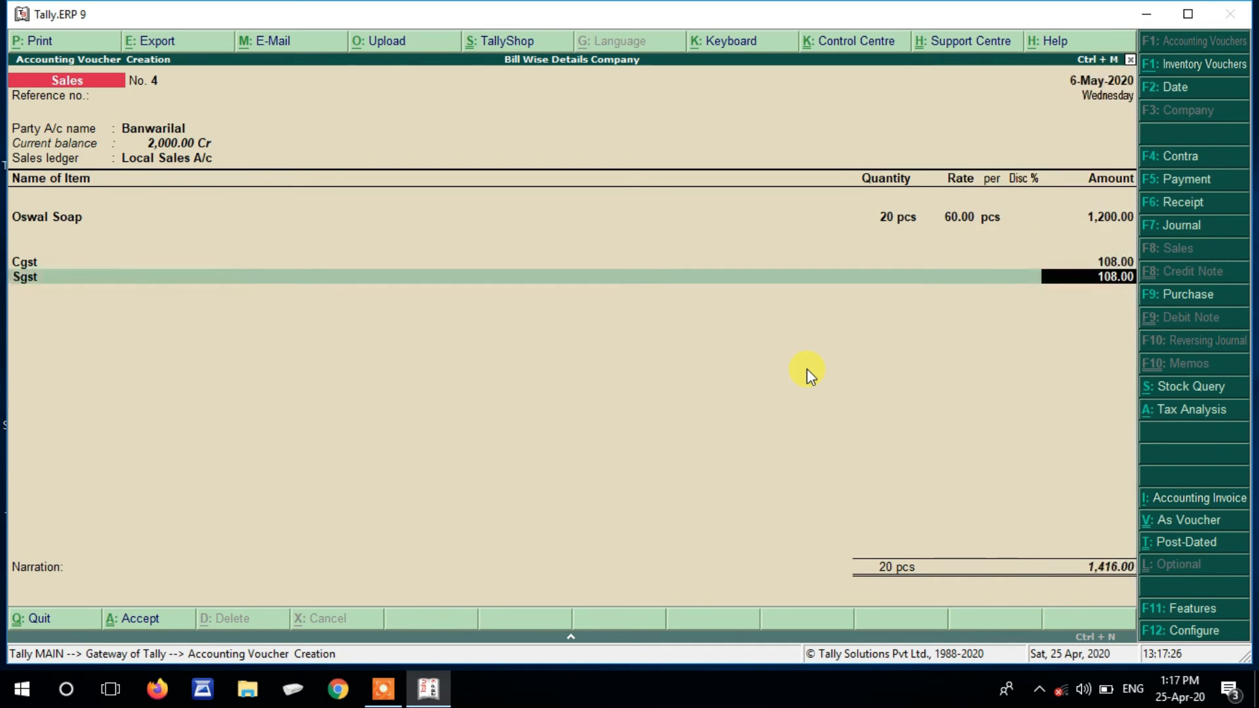
- Finish the tax entries and adjust the sales invoice's 1,416.00 Dr as Agst Ref against the customer's pending bill 2
{"action": "key", "text": "Return"}
{"action": "key", "text": "Return"}
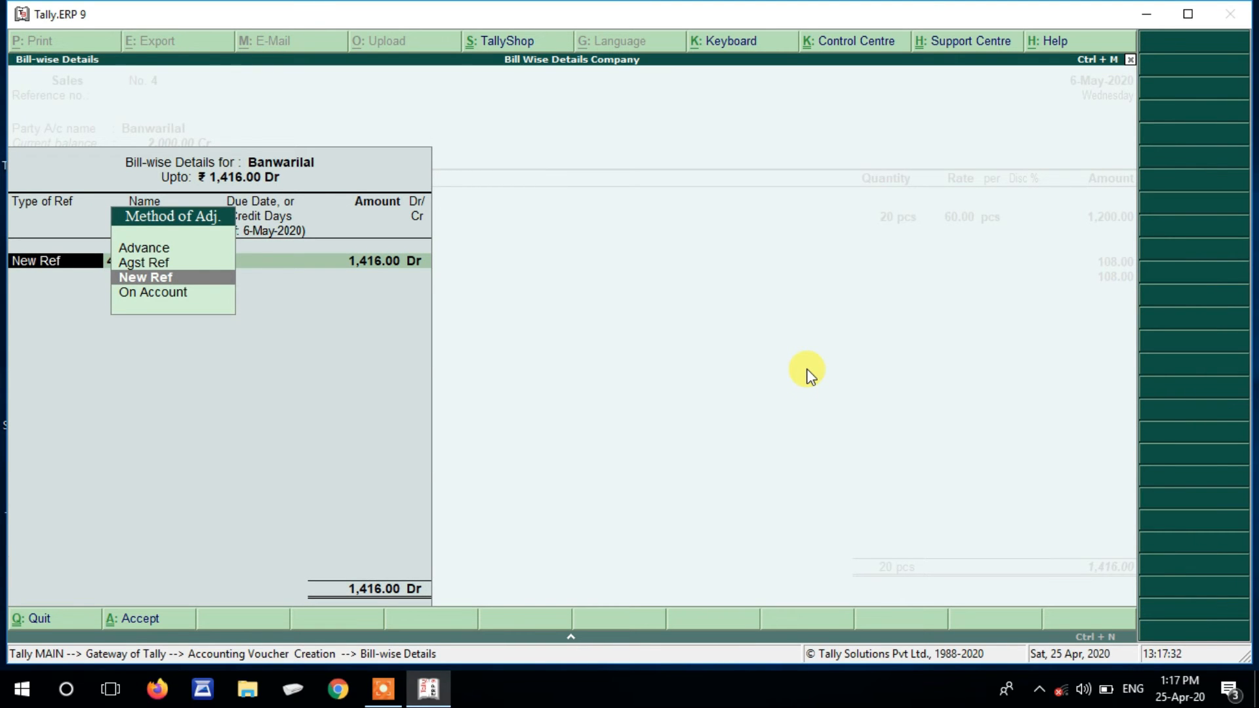
{"action": "key", "text": "Up"}
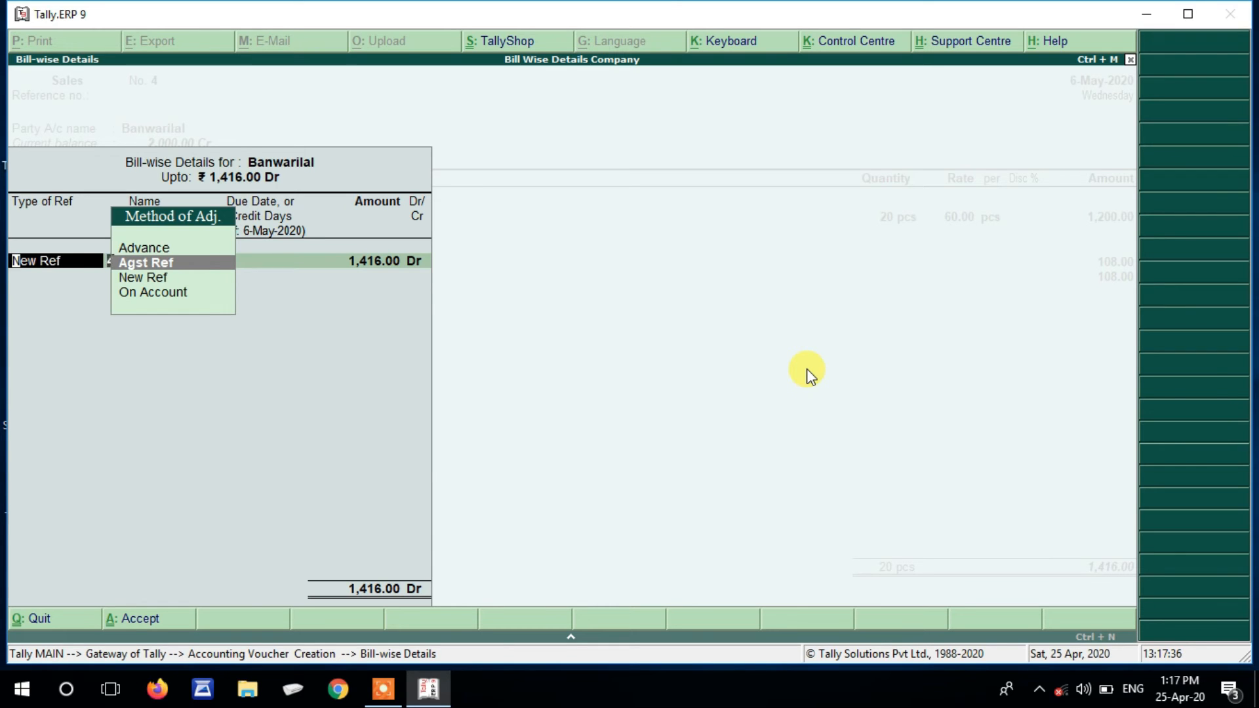
{"action": "key", "text": "Return"}
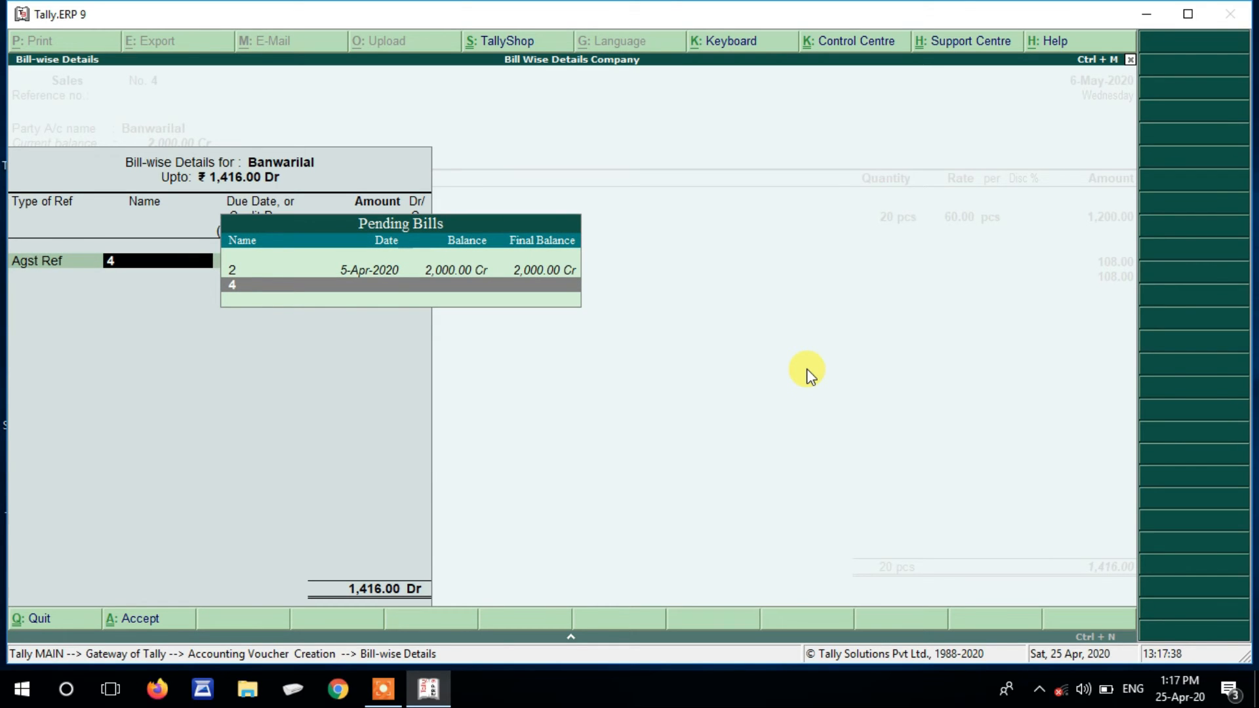
{"action": "key", "text": "Up"}
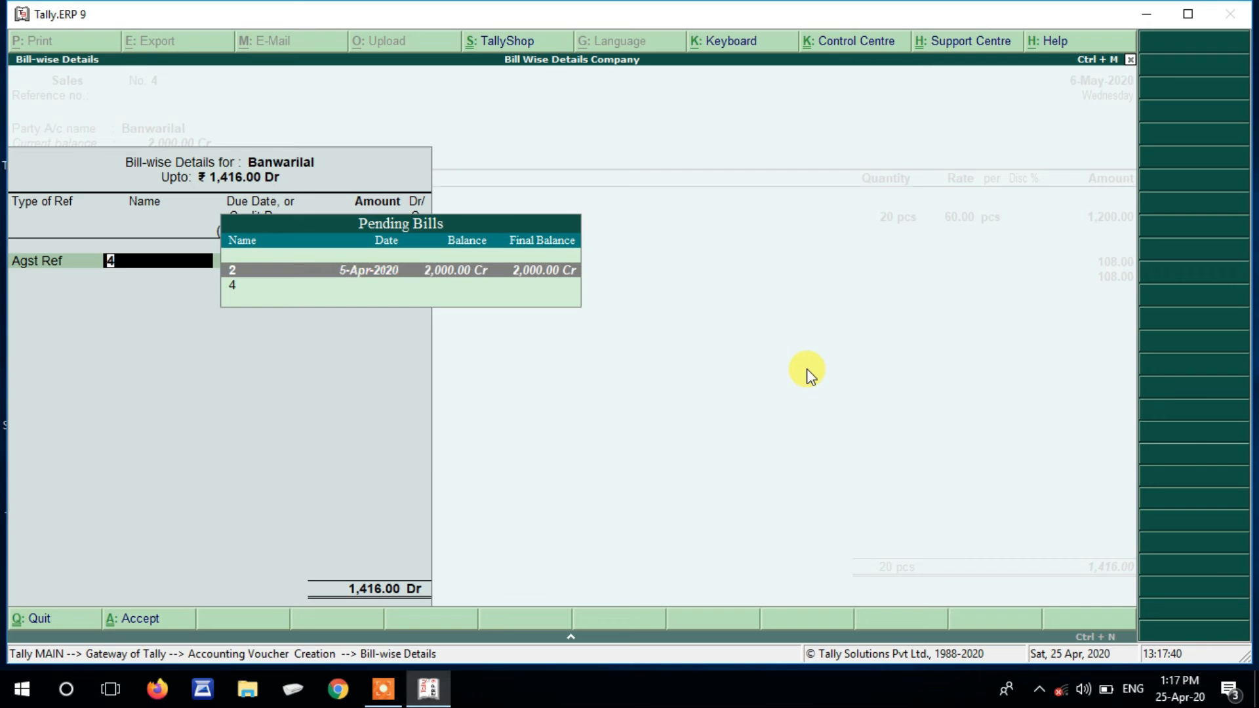
{"action": "key", "text": "Return"}
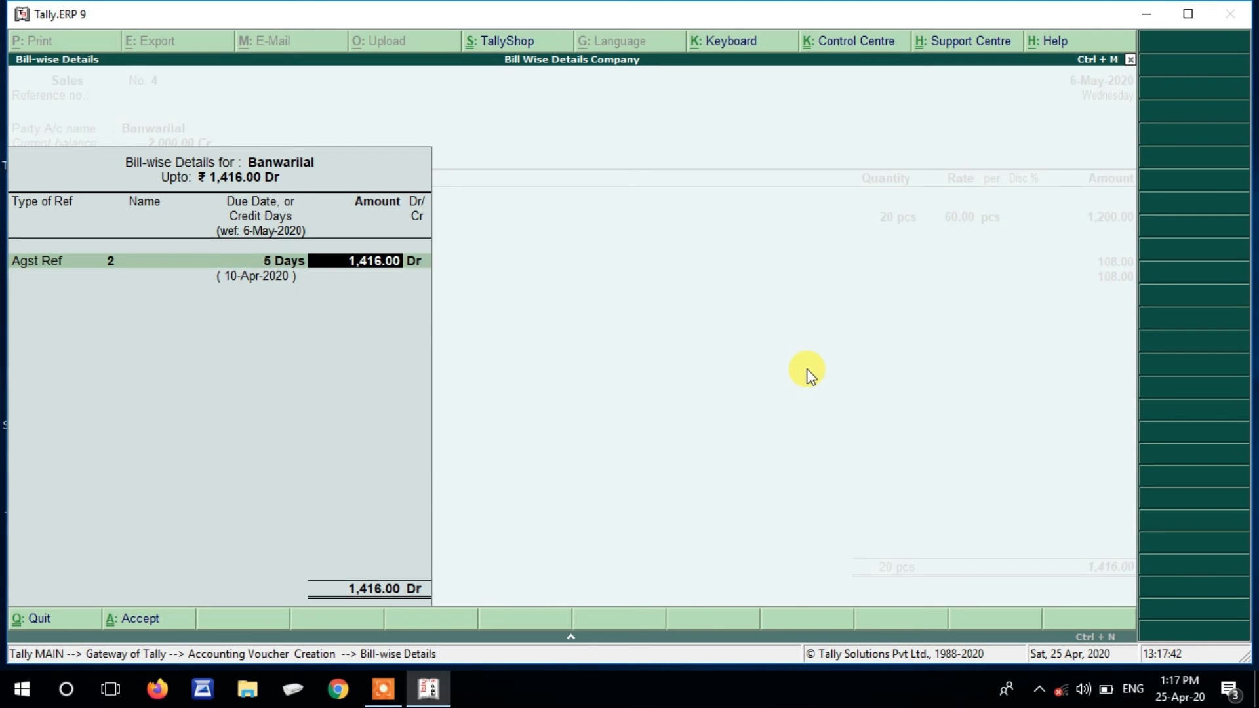
{"action": "key", "text": "Return"}
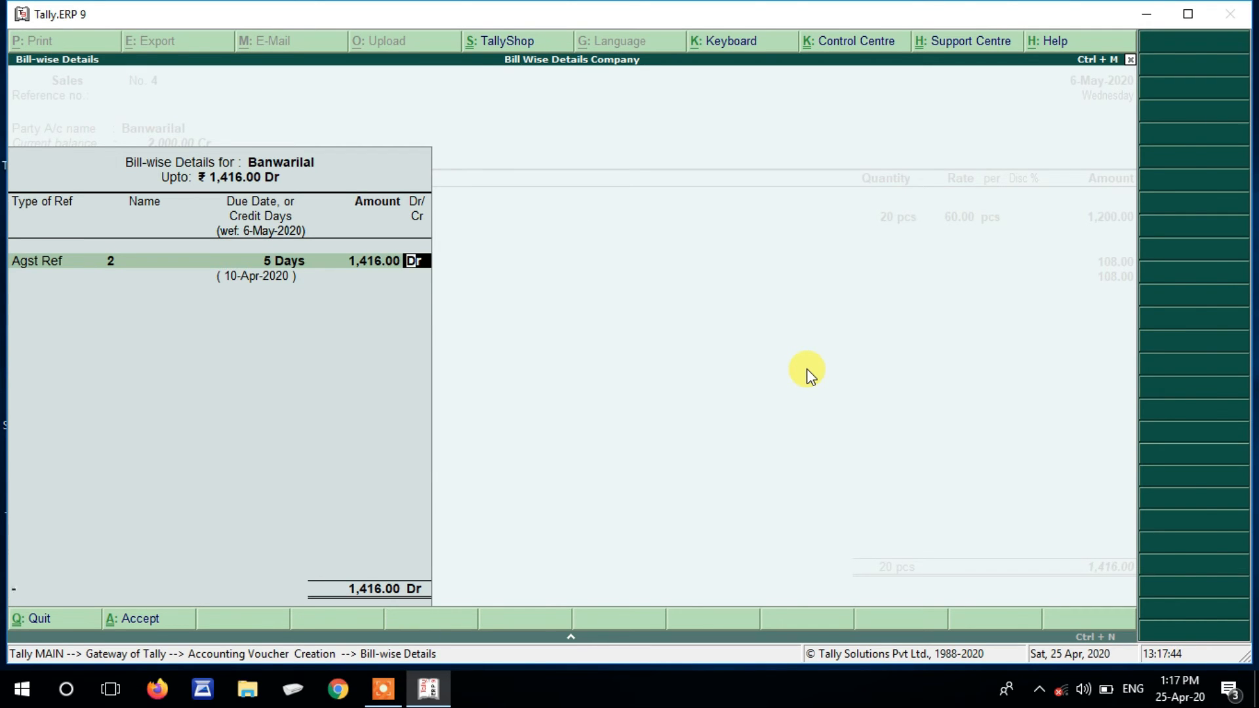
{"action": "key", "text": "Return"}
{"action": "key", "text": "Return"}
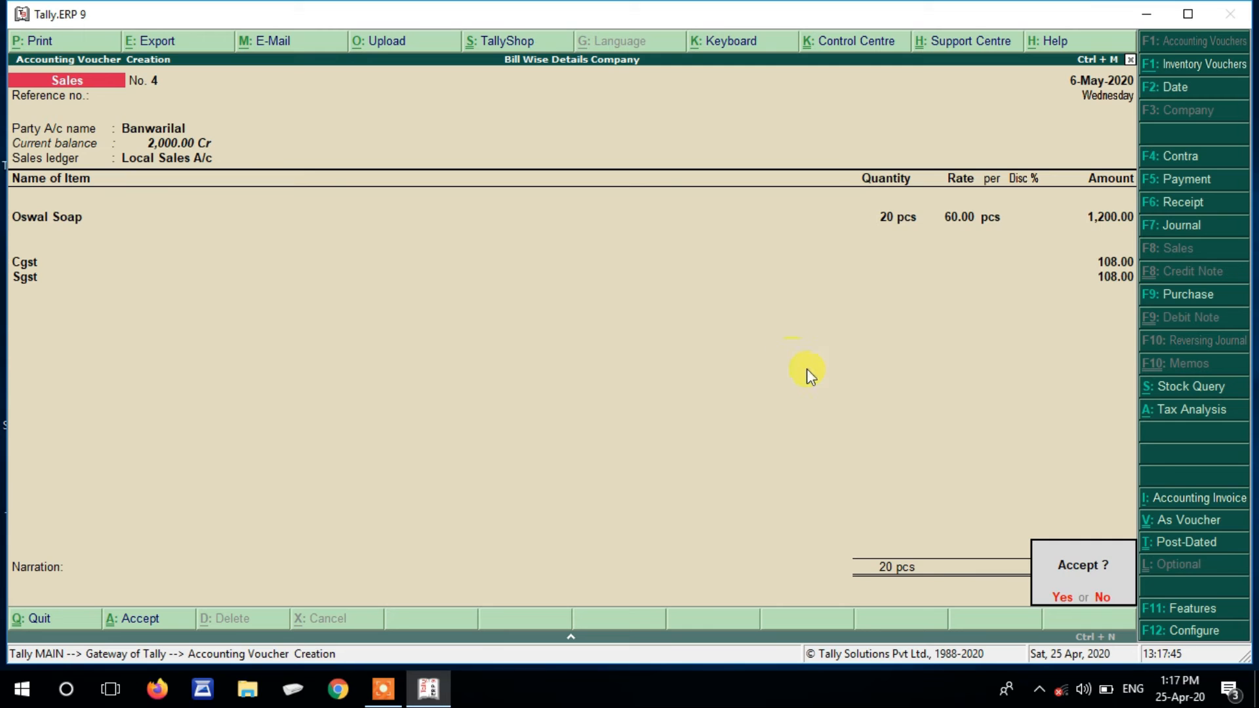
- Accept the sales voucher and return to the Gateway of Tally
{"action": "key", "text": "Return"}
{"action": "key", "text": "Escape"}
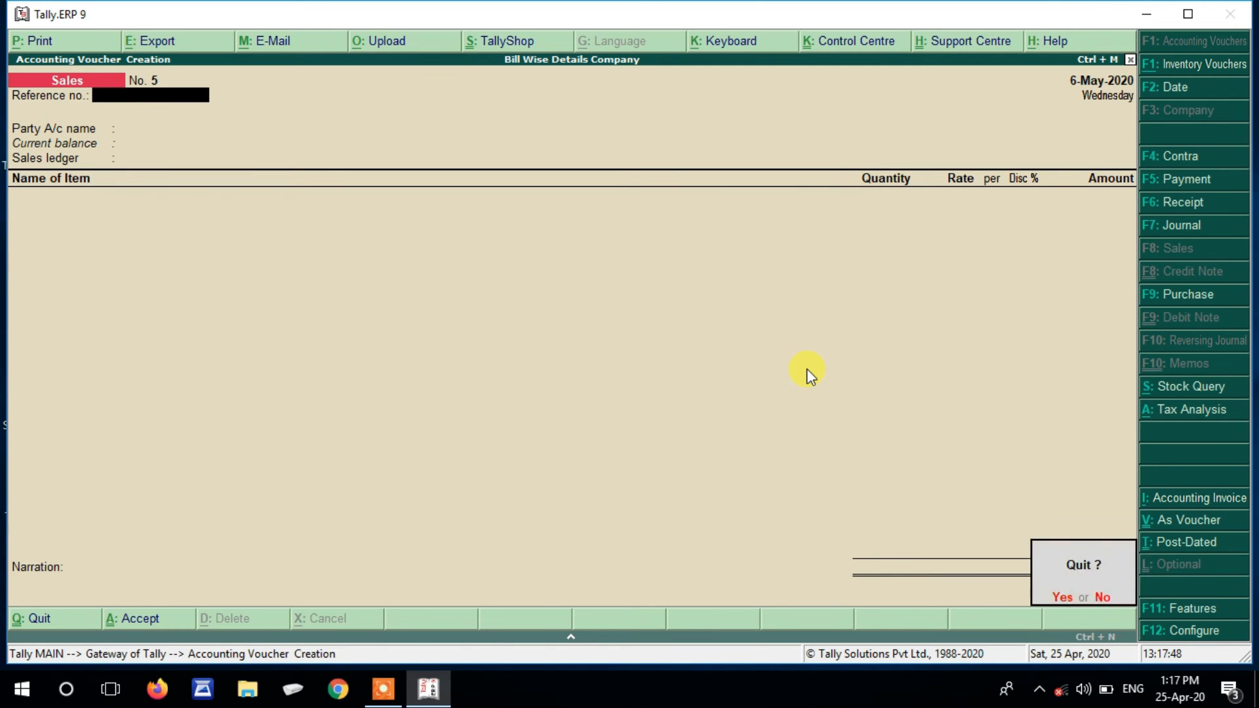
{"action": "key", "text": "Return"}
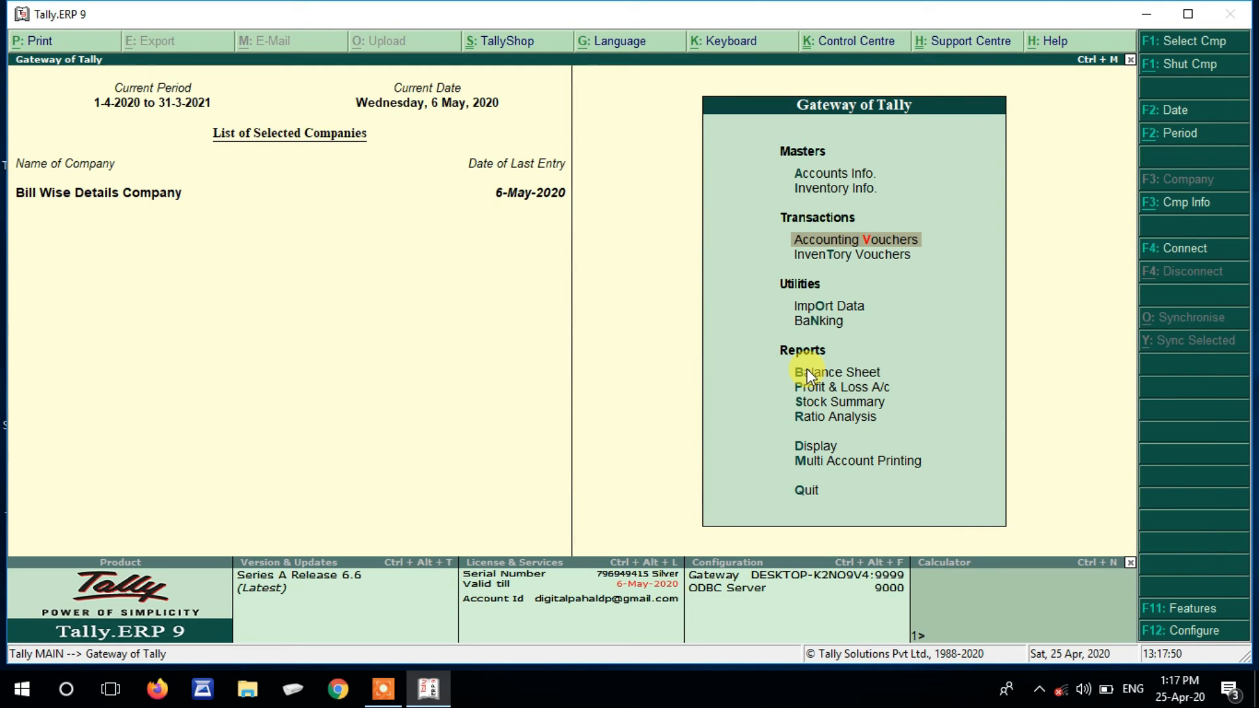
- Display the outstanding Bills Payable report in detailed view to check the customer's remaining advance
{"action": "key", "text": "Down"}
{"action": "key", "text": "Down"}
{"action": "key", "text": "Down"}
{"action": "key", "text": "Down"}
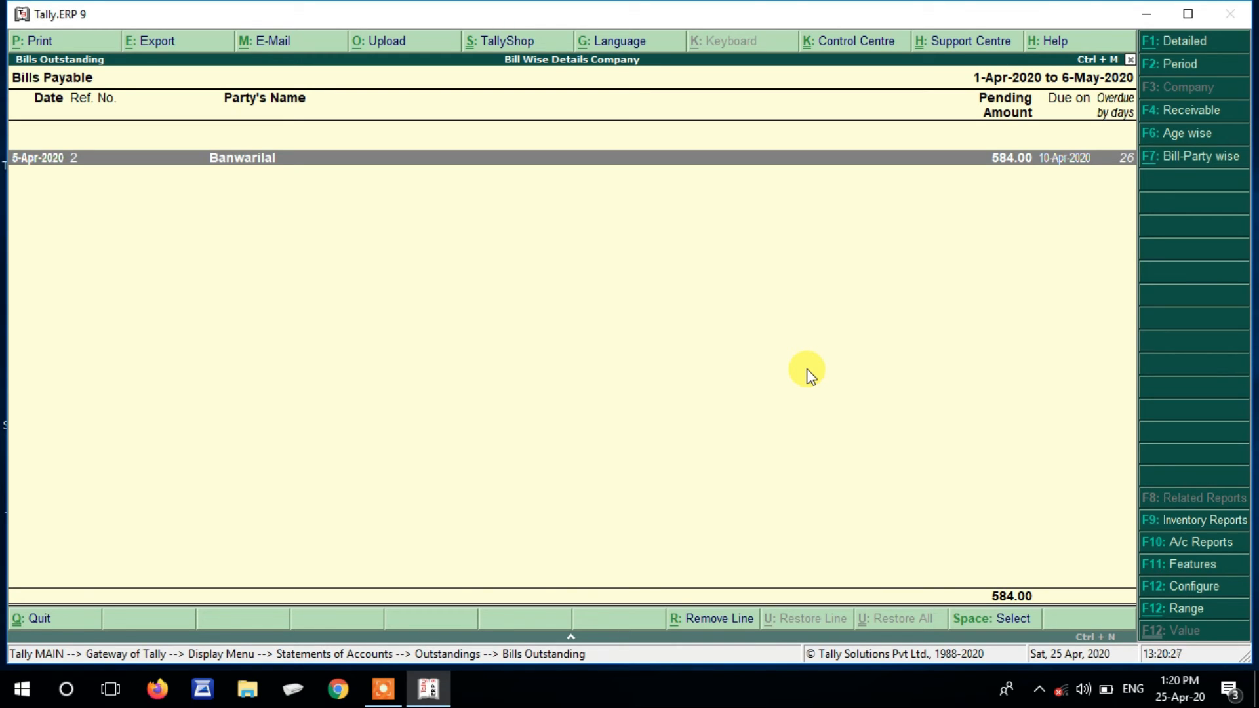
{"action": "key", "text": "alt+f1"}
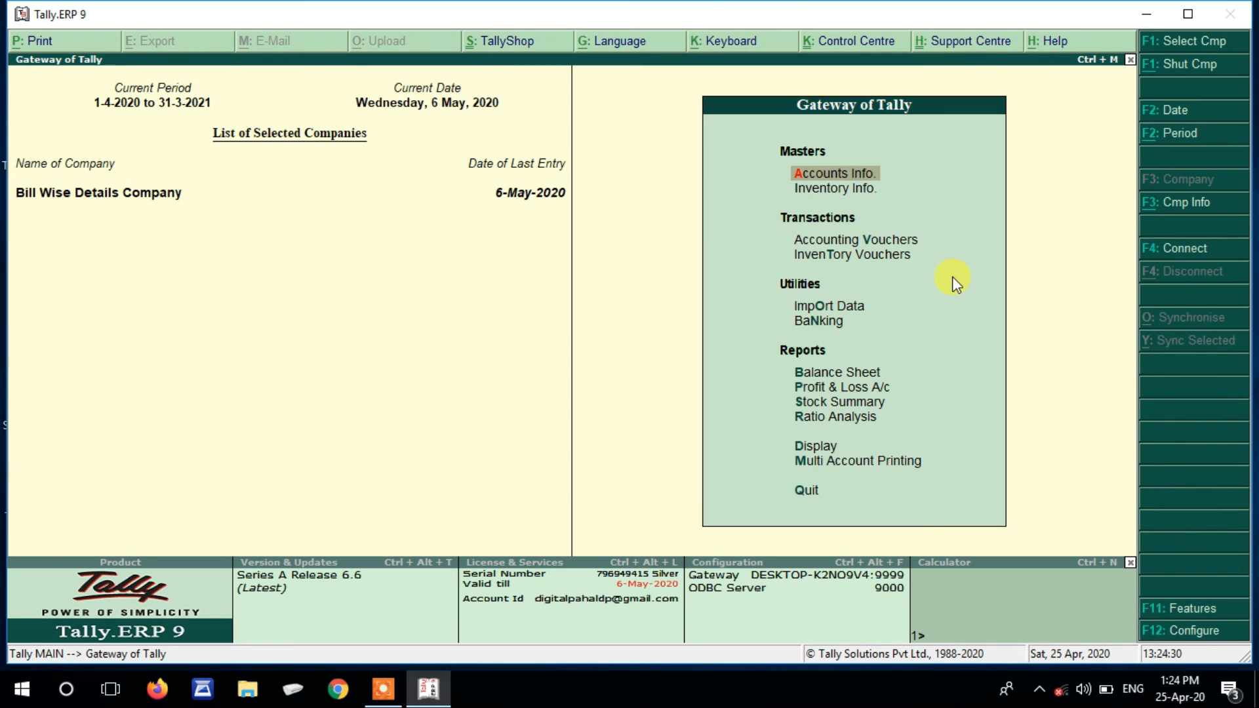
- Start a payment voucher dated 6-May-2020 that debits the customer's ledger with 584.00
{"action": "key", "text": "Down"}
{"action": "key", "text": "Down"}
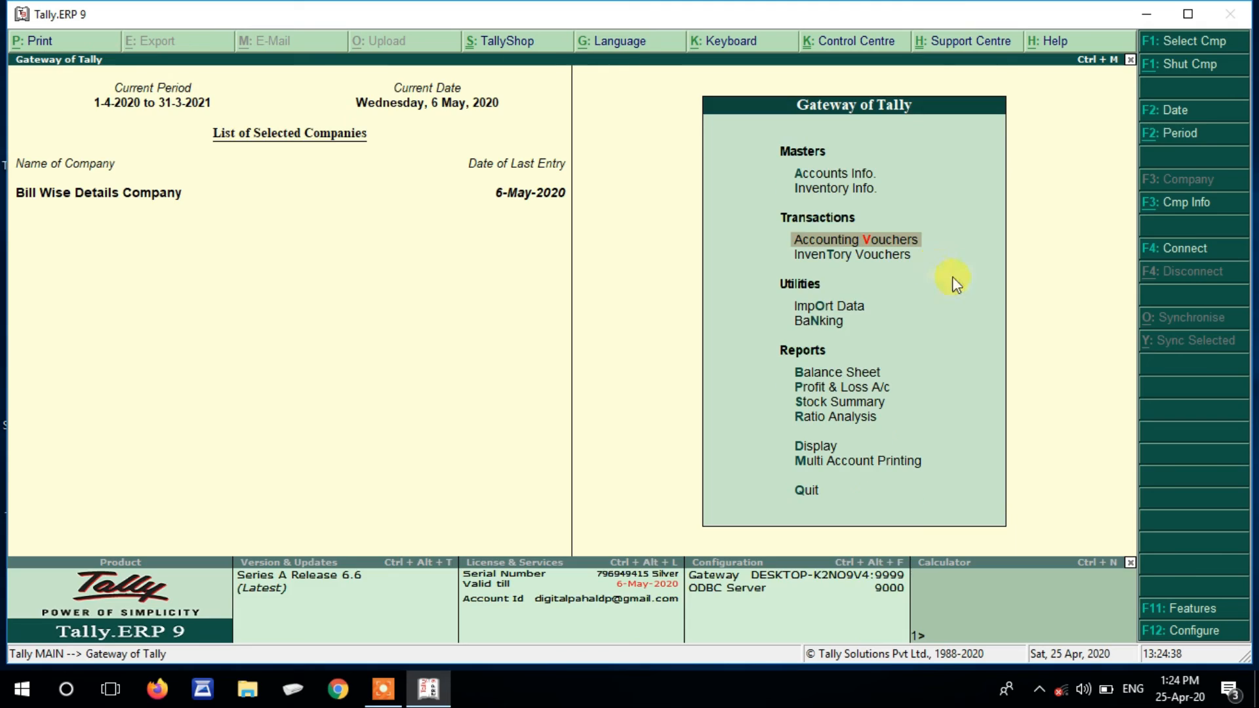
{"action": "key", "text": "Return"}
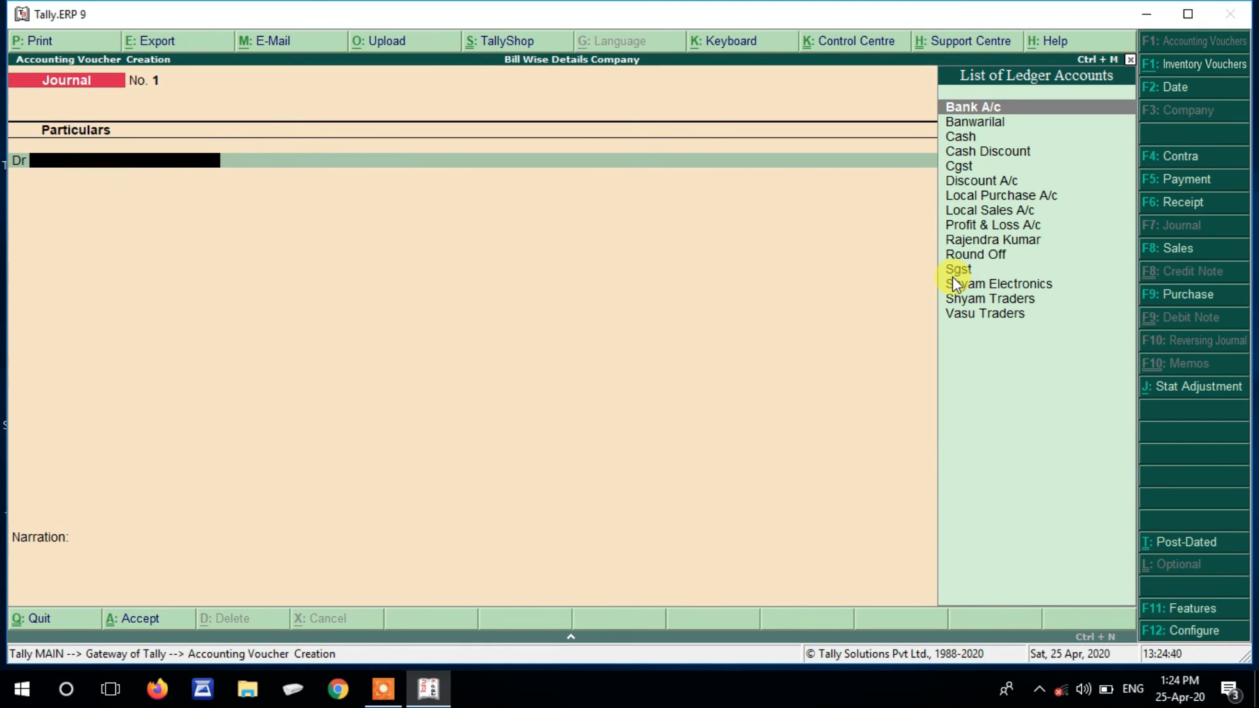
{"action": "key", "text": "F5"}
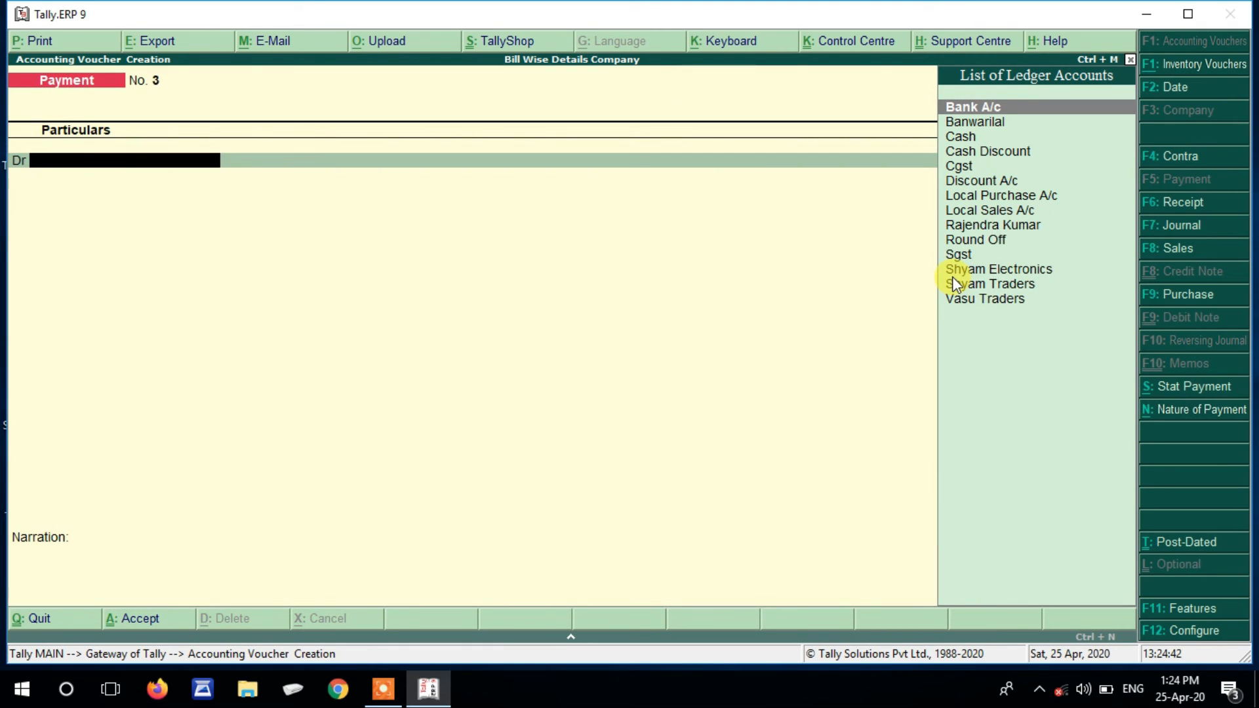
{"action": "key", "text": "Down"}
{"action": "key", "text": "Return"}
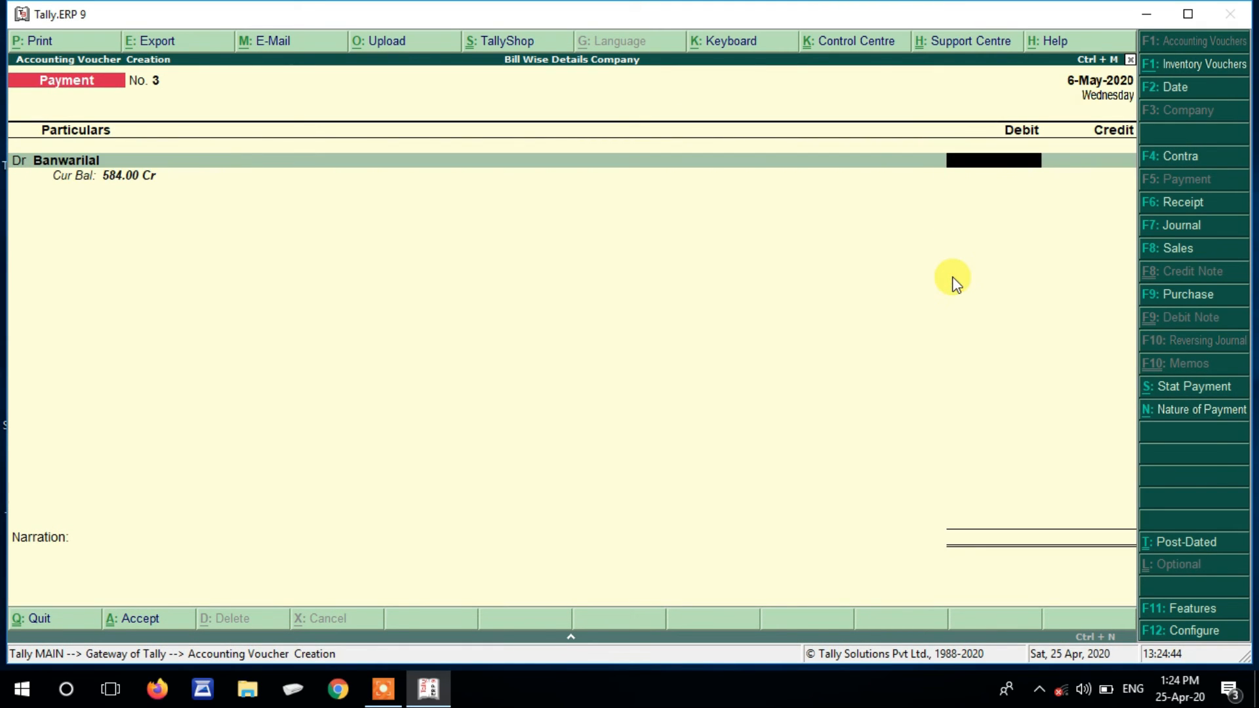
{"action": "type", "text": "584"}
{"action": "key", "text": "Return"}
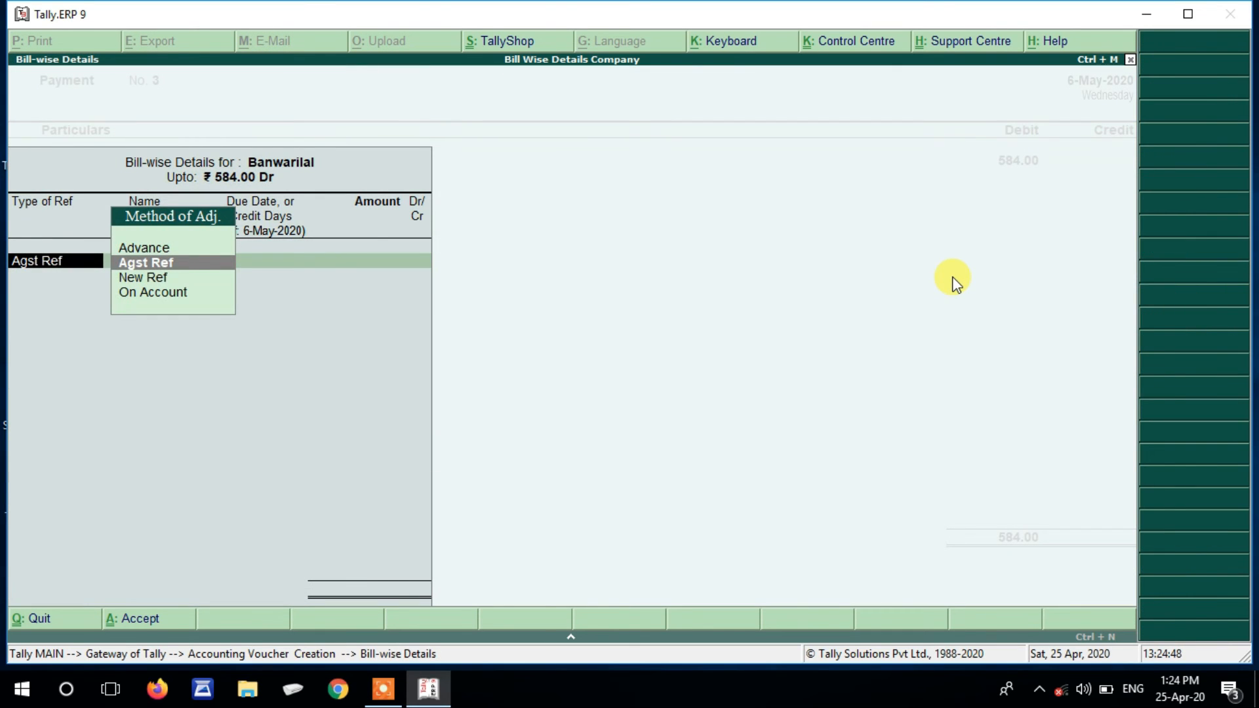
- Allocate the 584.00 payment as Agst Ref to the customer's pending bill 2
{"action": "key", "text": "Return"}
{"action": "key", "text": "Return"}
{"action": "key", "text": "Return"}
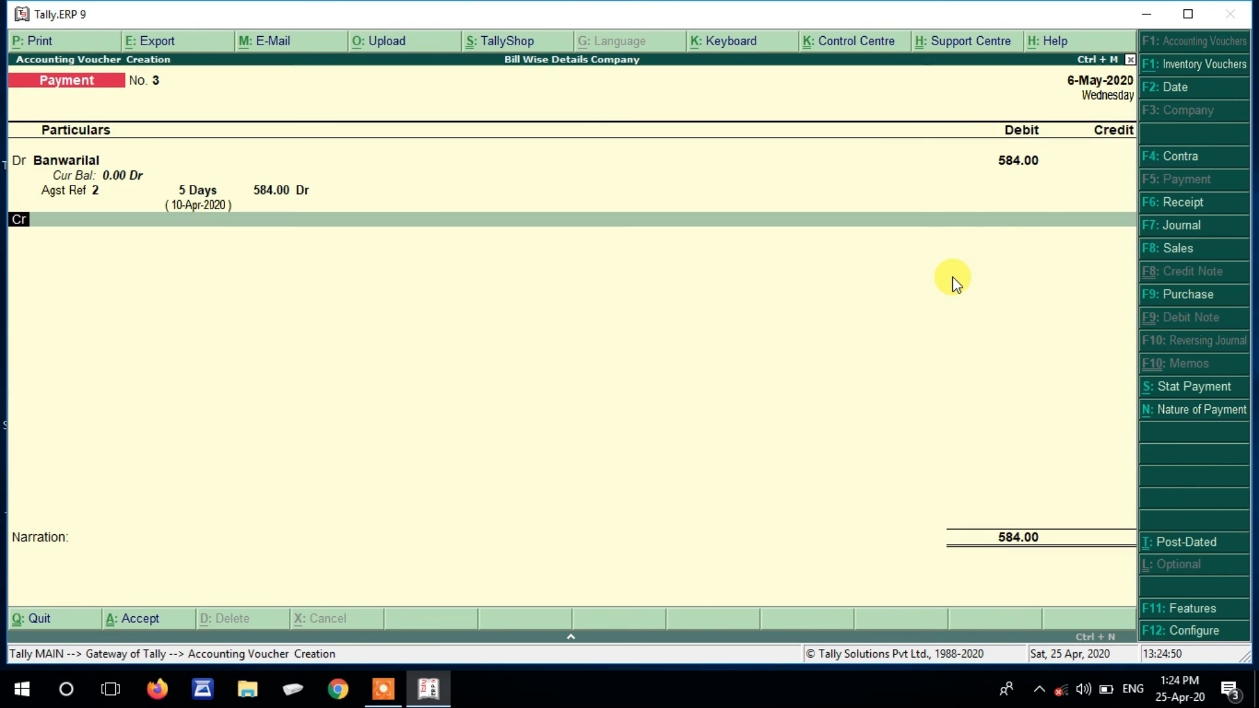
- Credit Cash with 584.00, leave the narration empty and accept the payment voucher
{"action": "key", "text": "Down"}
{"action": "key", "text": "Down"}
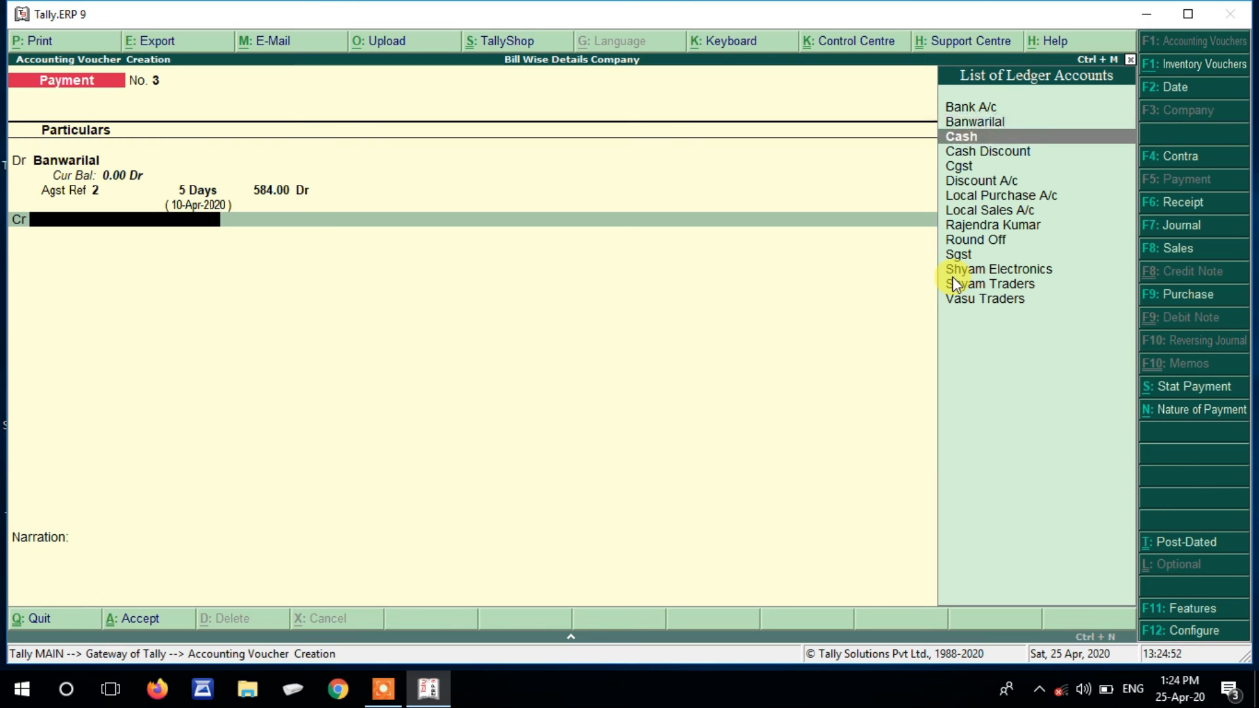
{"action": "key", "text": "Return"}
{"action": "key", "text": "Return"}
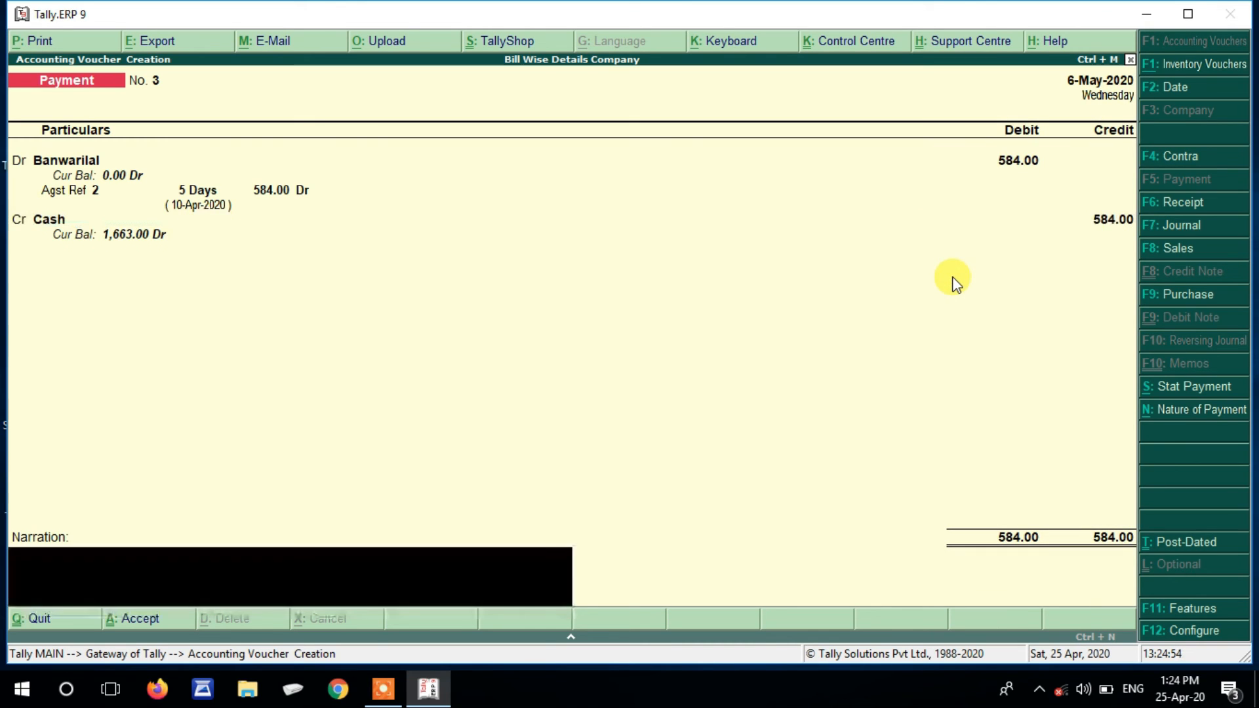
{"action": "key", "text": "Return"}
{"action": "key", "text": "Return"}
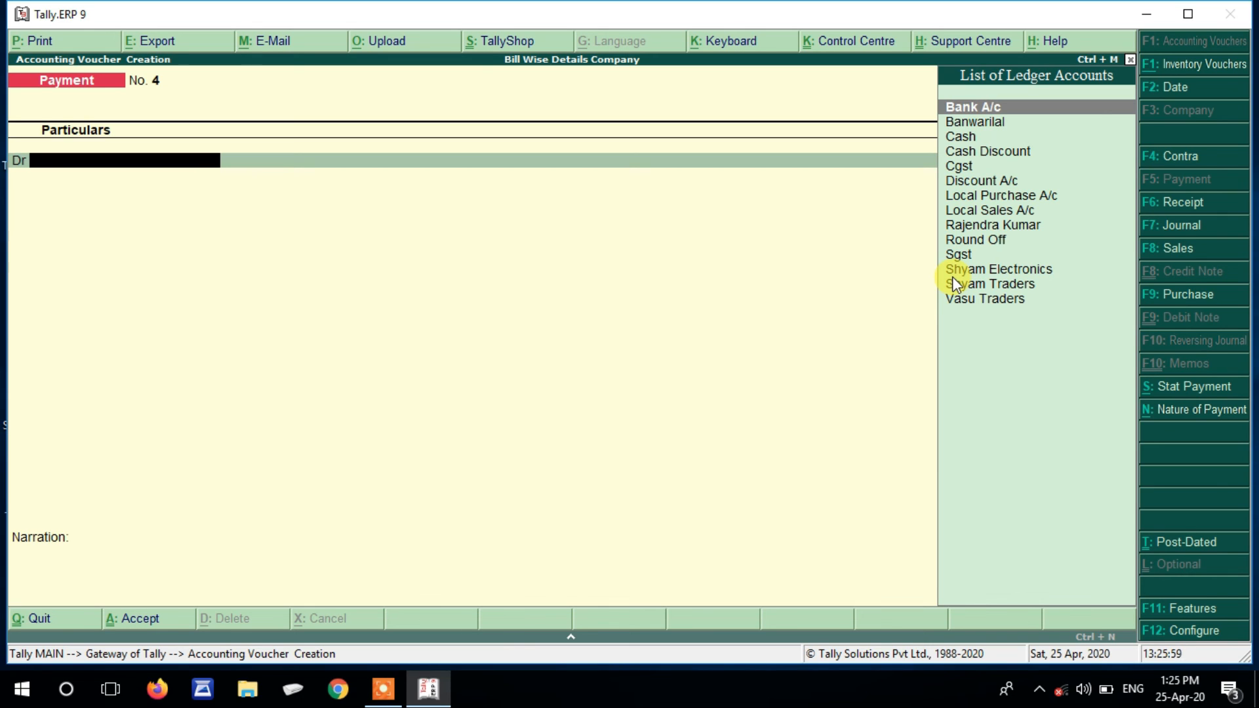
- Start a journal voucher dated 6-May-2020 that debits Bank A/c with 2,000.00
{"action": "key", "text": "F7"}
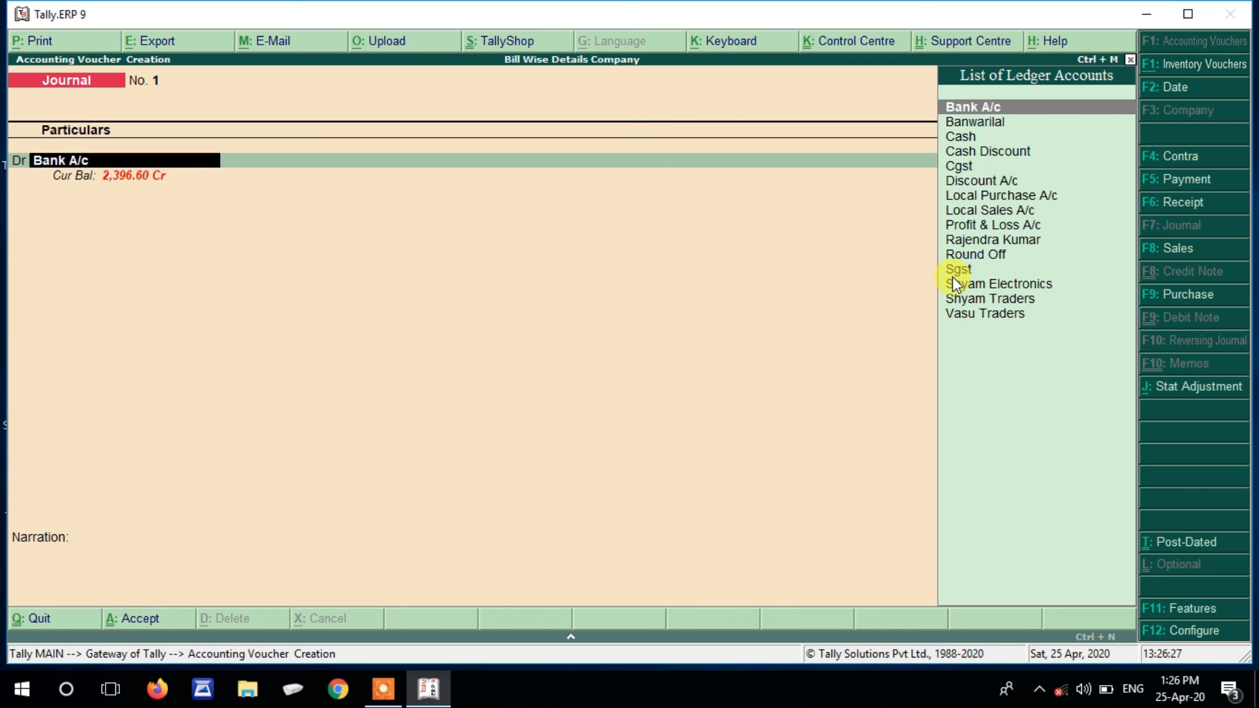
{"action": "key", "text": "Return"}
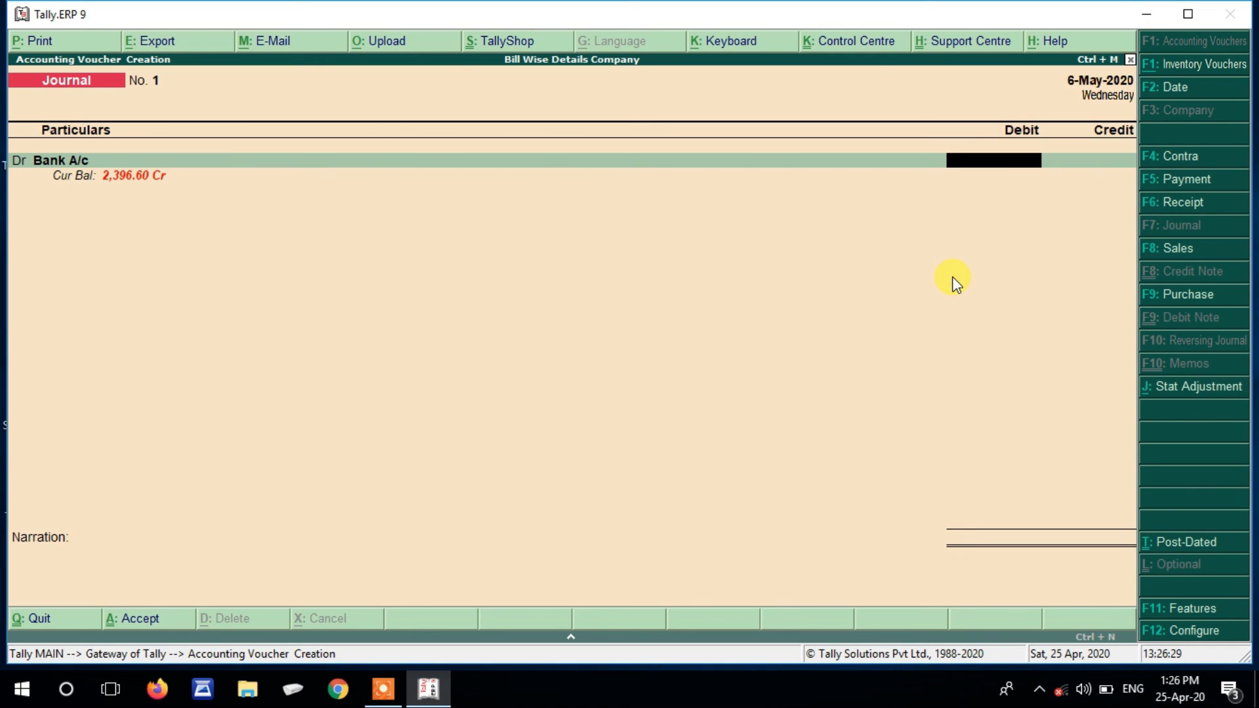
{"action": "type", "text": "2000"}
{"action": "key", "text": "Return"}
{"action": "key", "text": "Return"}
{"action": "key", "text": "Return"}
{"action": "key", "text": "Return"}
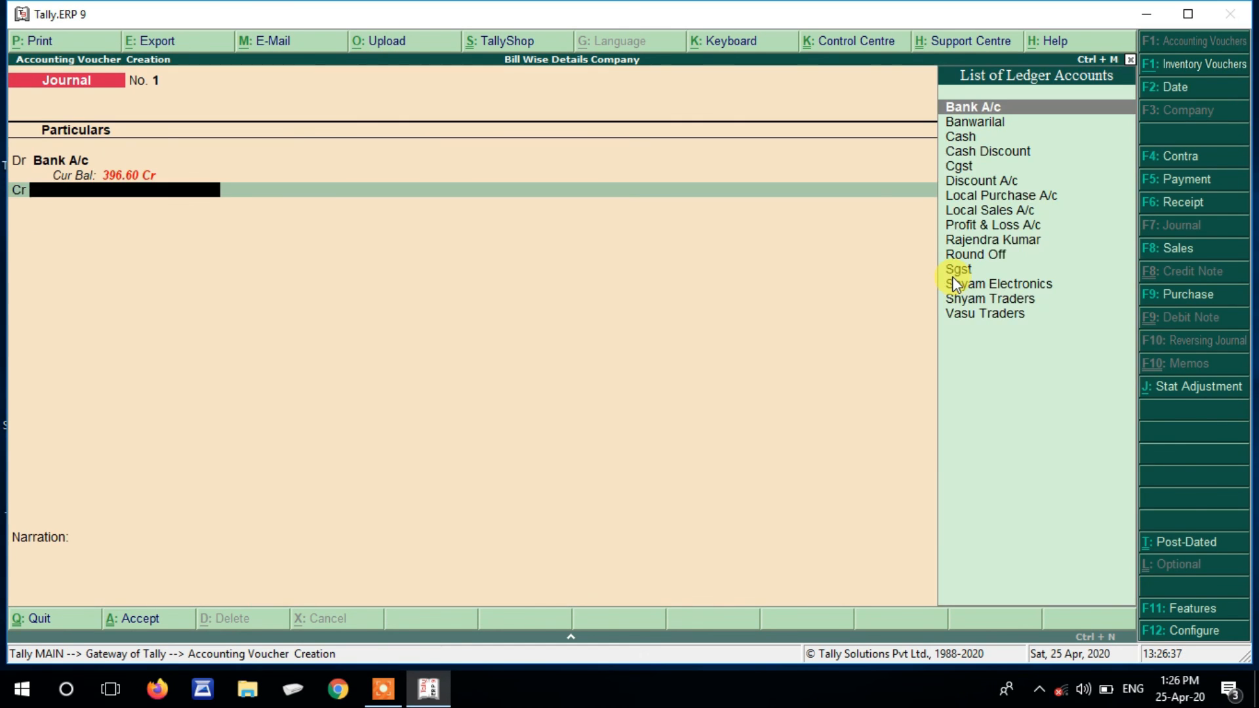
- Credit the customer's ledger with 2,000.00 in the journal voucher
{"action": "key", "text": "Down"}
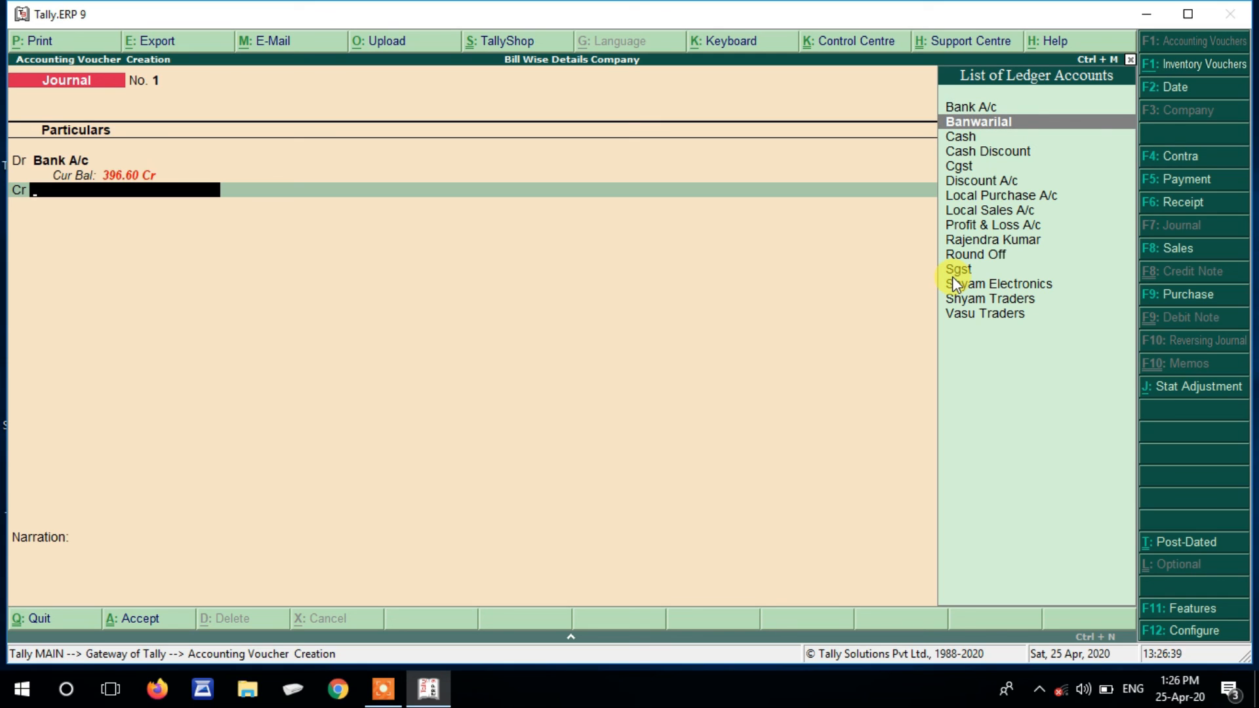
{"action": "key", "text": "Return"}
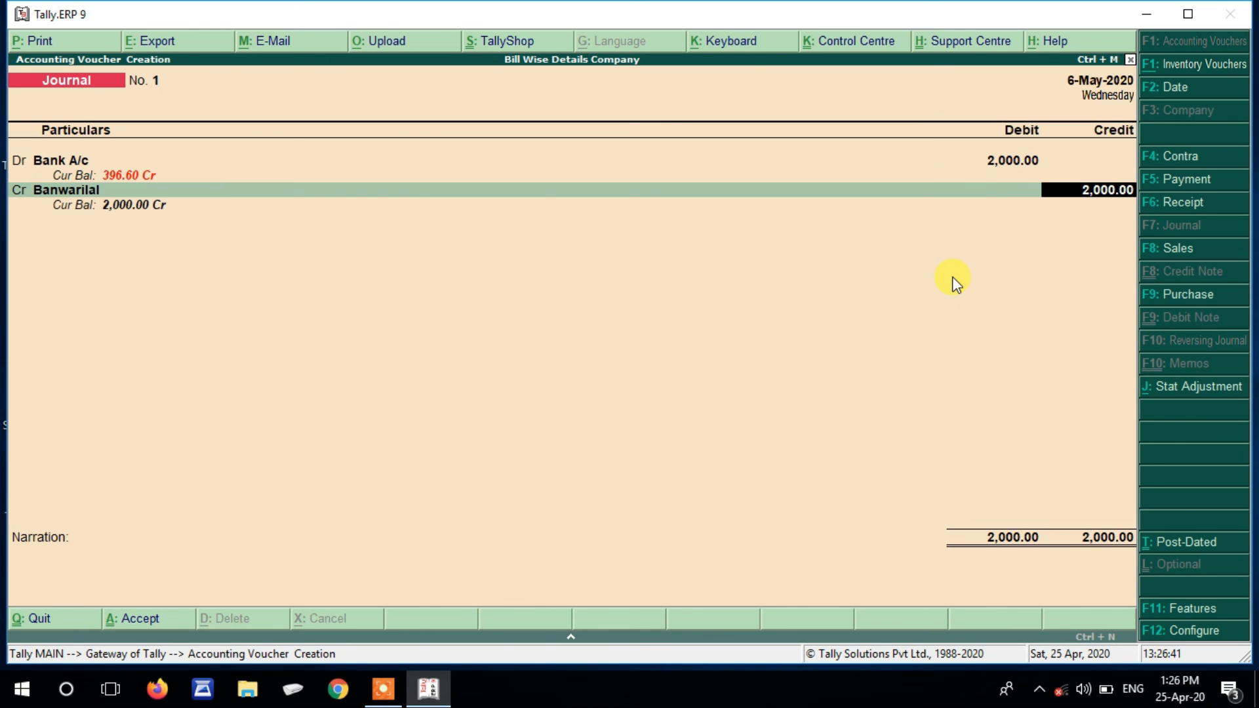
{"action": "key", "text": "Return"}
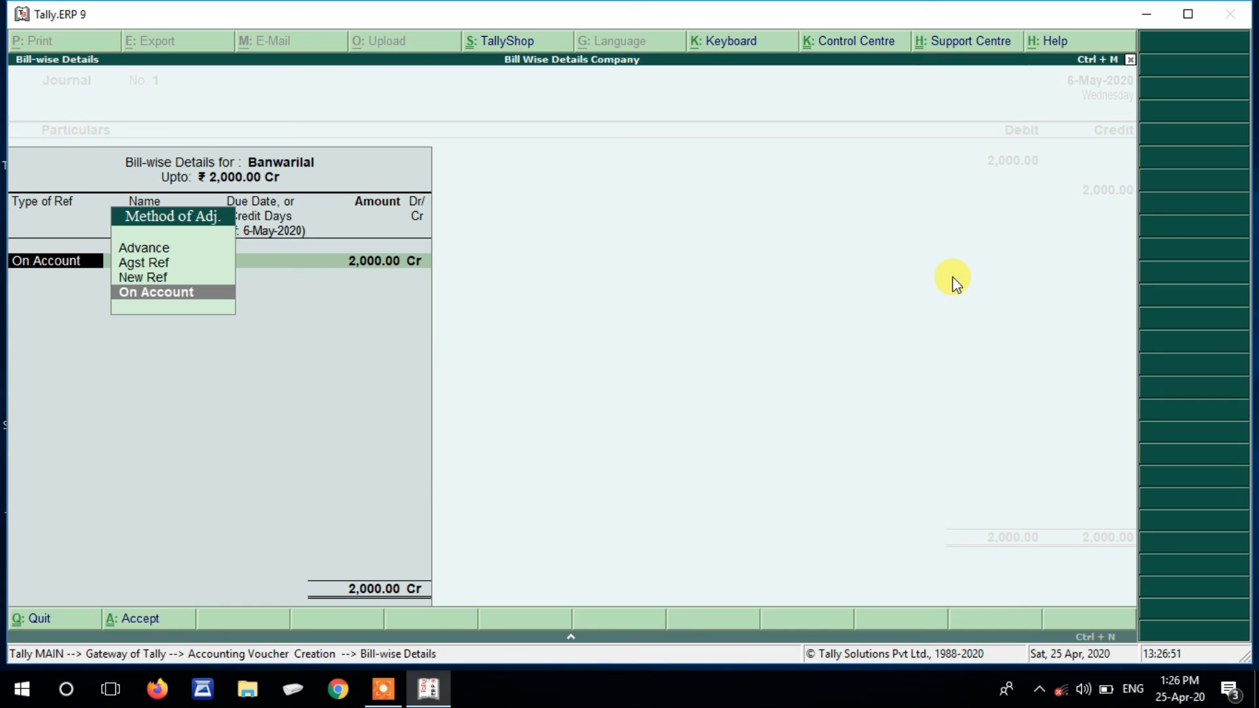
- Look through the bill-wise adjustment methods, record the 2,000.00 Cr as On Account and accept the journal voucher
{"action": "key", "text": "Up"}
{"action": "key", "text": "Up"}
{"action": "key", "text": "Up"}
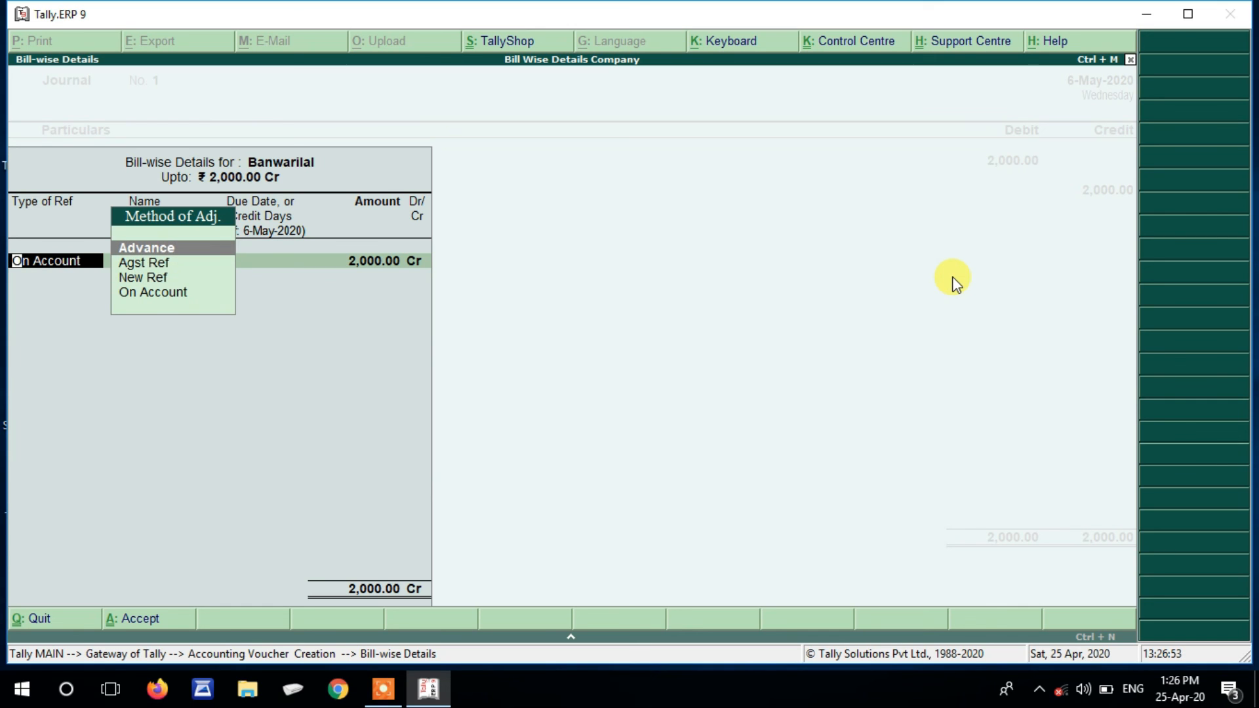
{"action": "key", "text": "Down"}
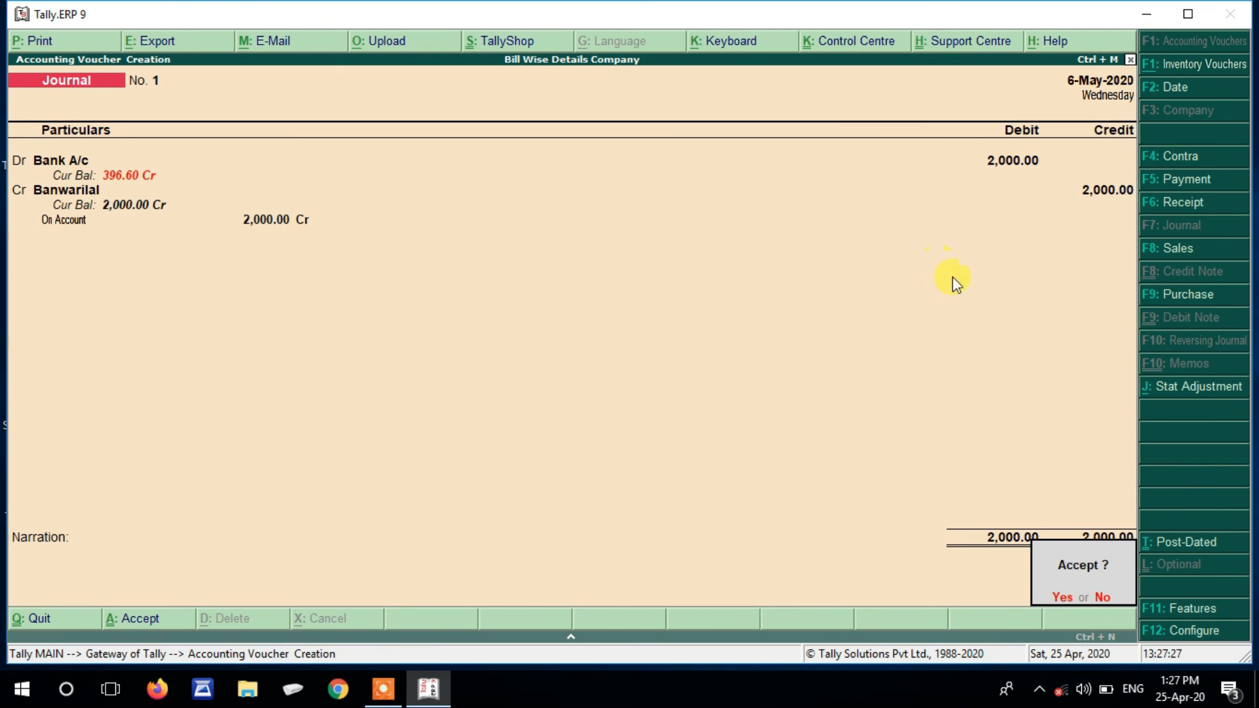
{"action": "key", "text": "Return"}
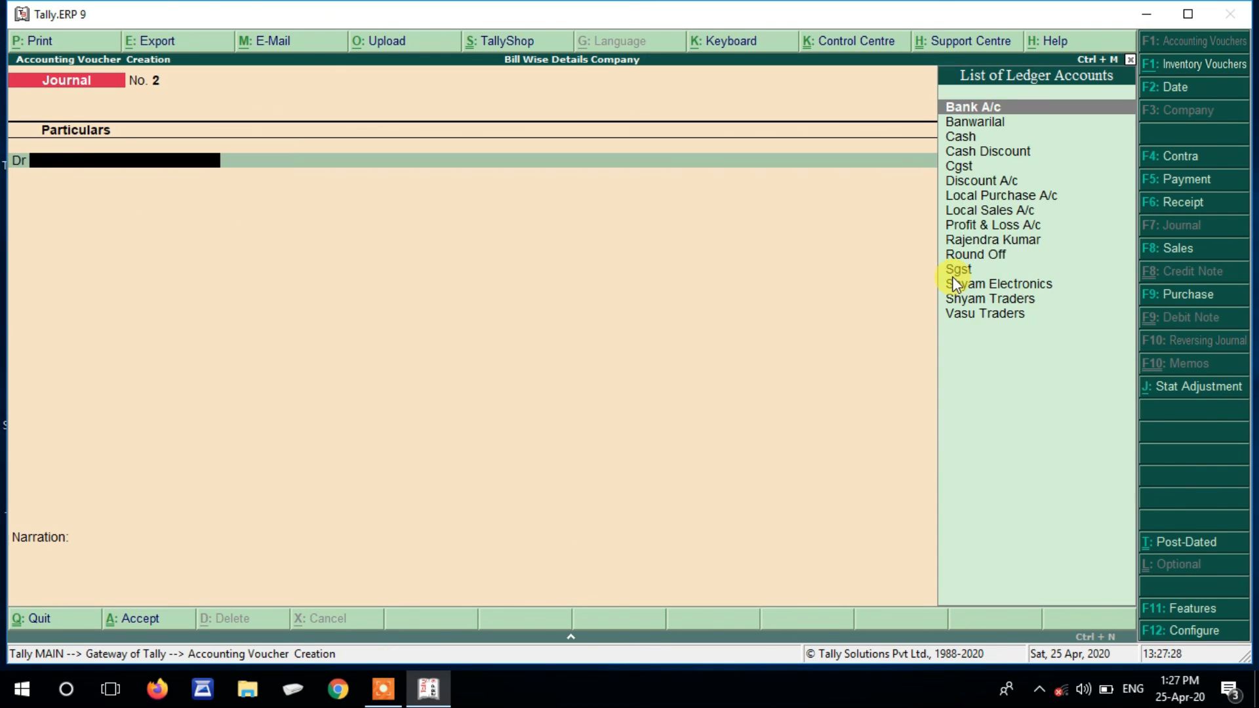